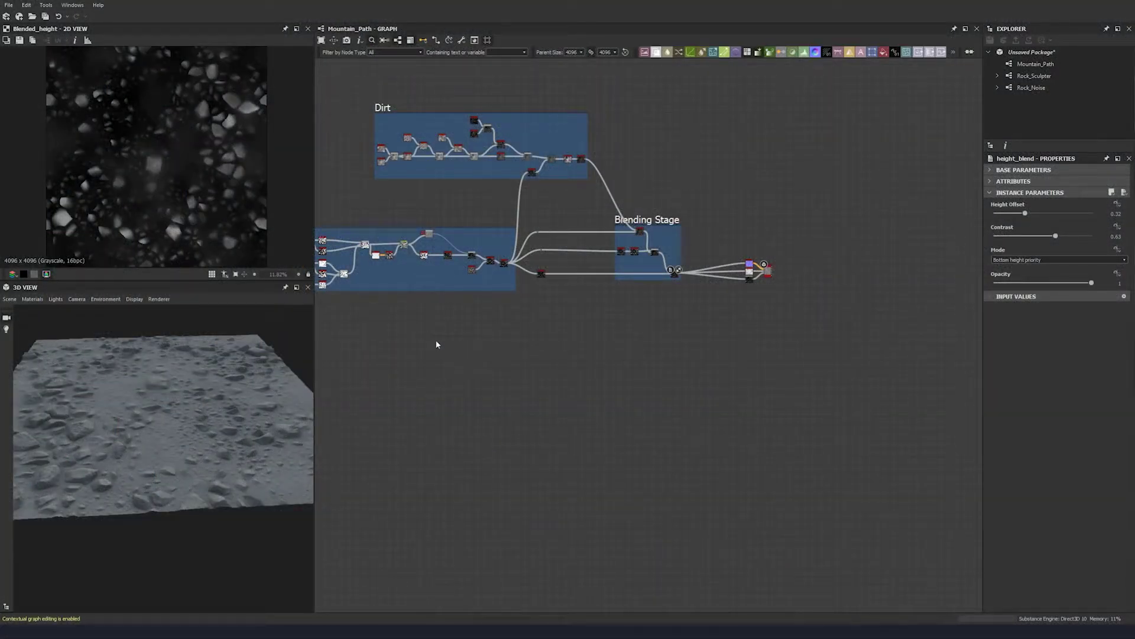
left_click_drag(183, 428, 144, 461)
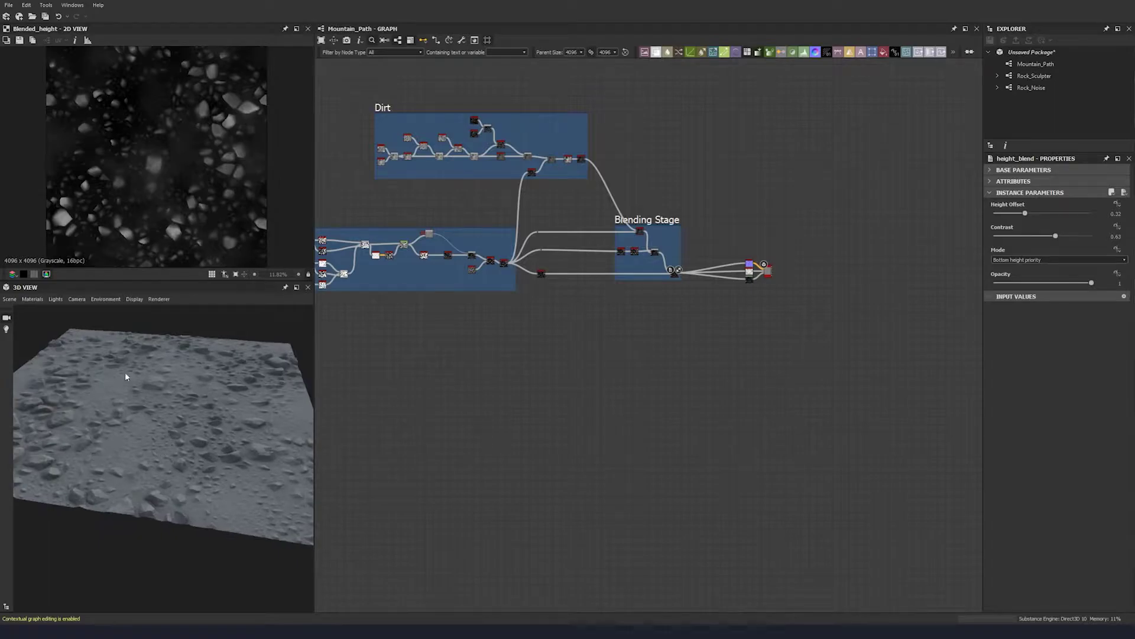
left_click_drag(126, 371, 169, 440)
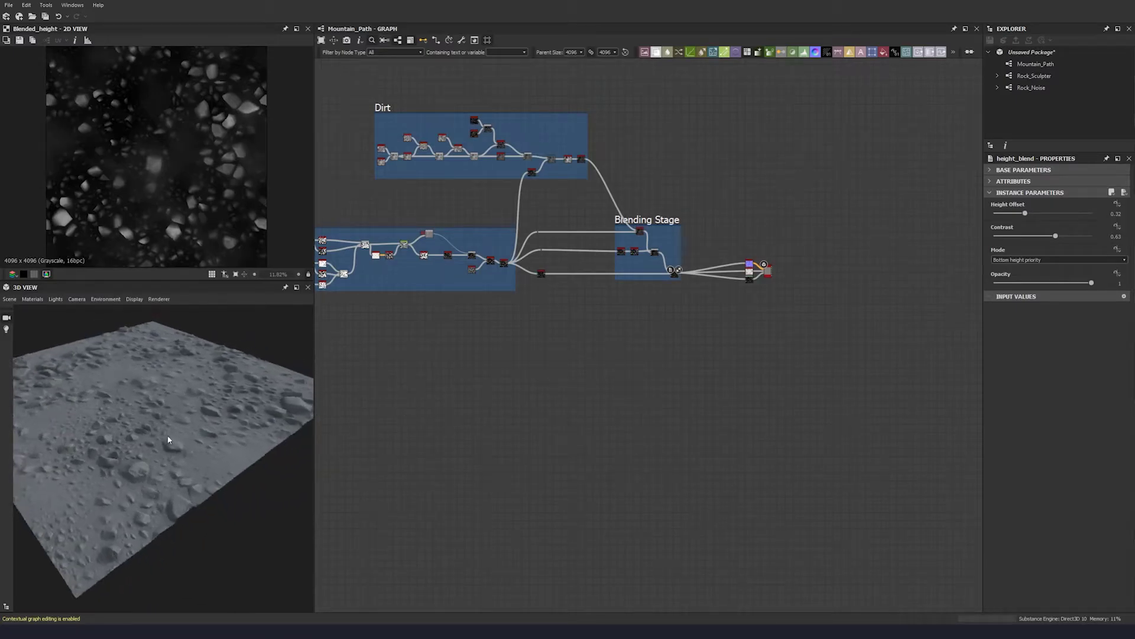
middle_click_drag(521, 334, 756, 339)
scroll(523, 342, "up", 2)
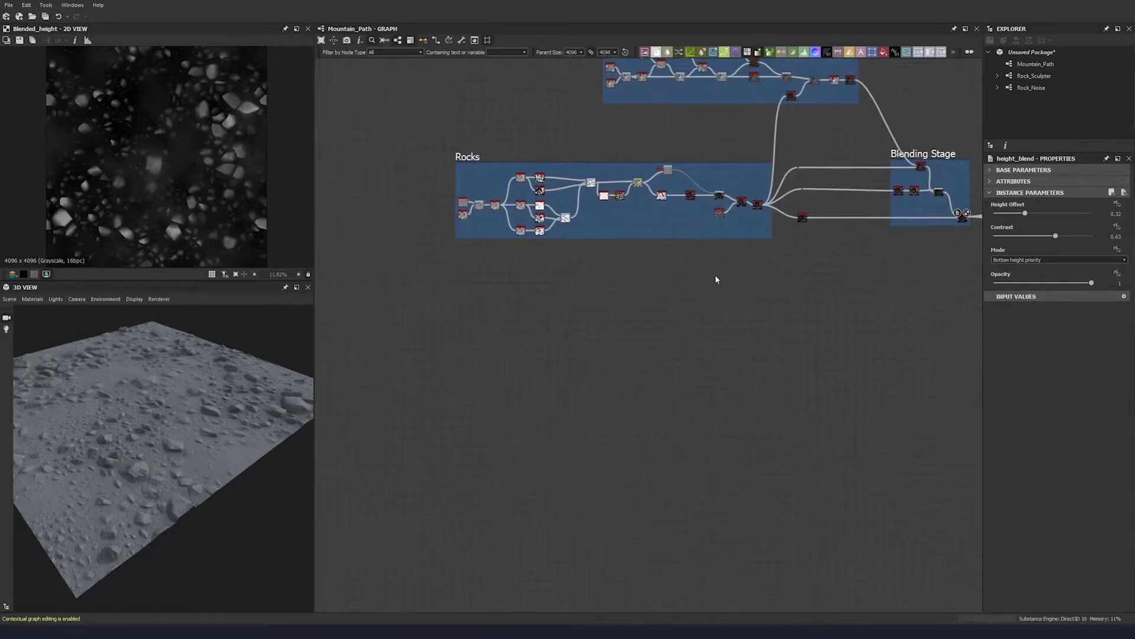
left_click_drag(417, 138, 668, 288)
- Add a Tile Sampler node in the empty graph area below the existing frames and show its output in the 2D preview
middle_click_drag(830, 348, 610, 320)
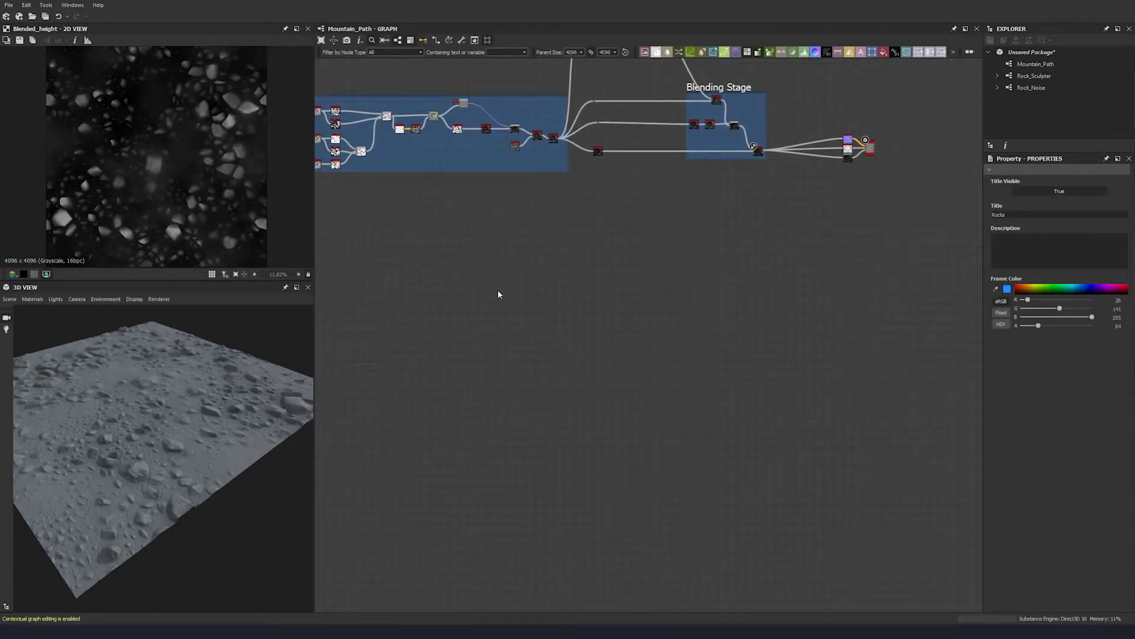
key("space")
type("ti")
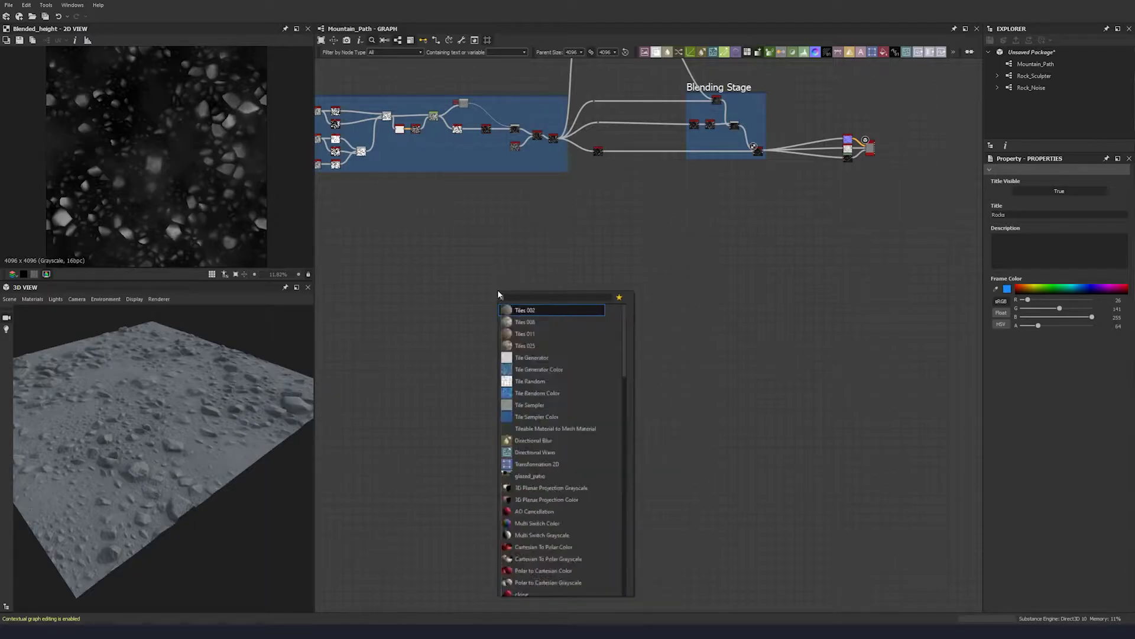
type("le")
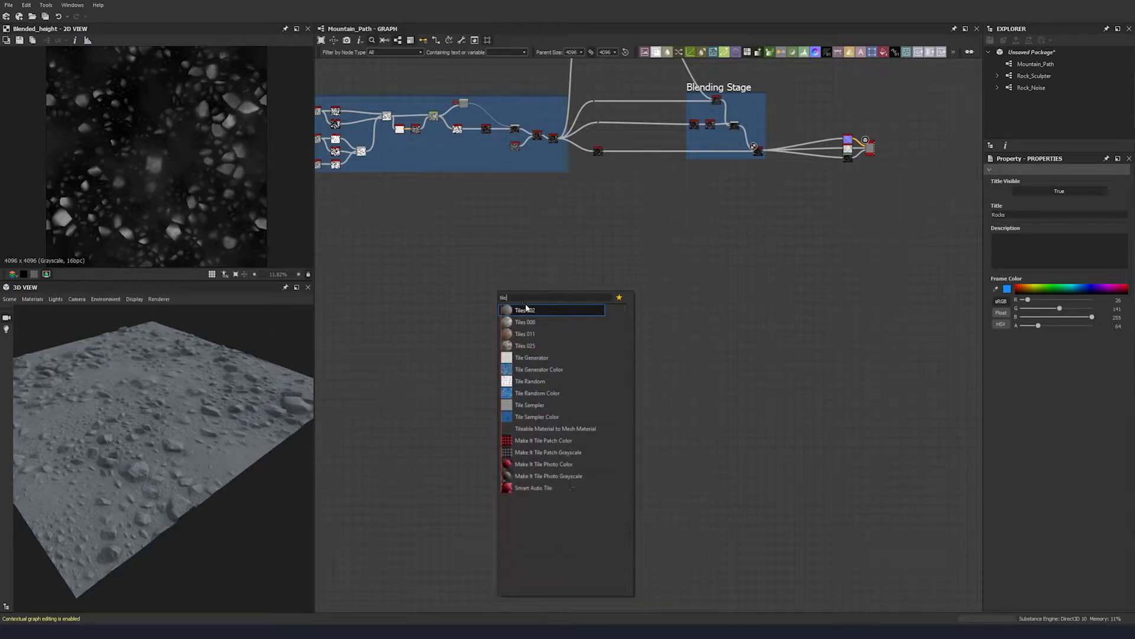
left_click(530, 405)
double_click(500, 290)
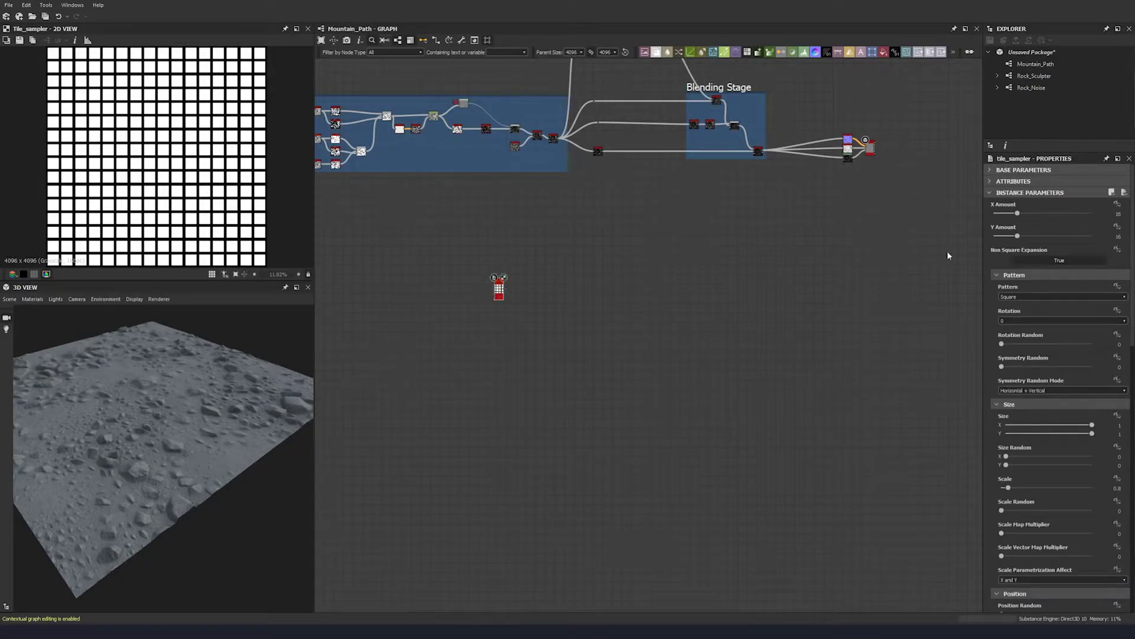
- Set the Tile Sampler's X Amount and Y Amount to 2
left_click(1055, 215)
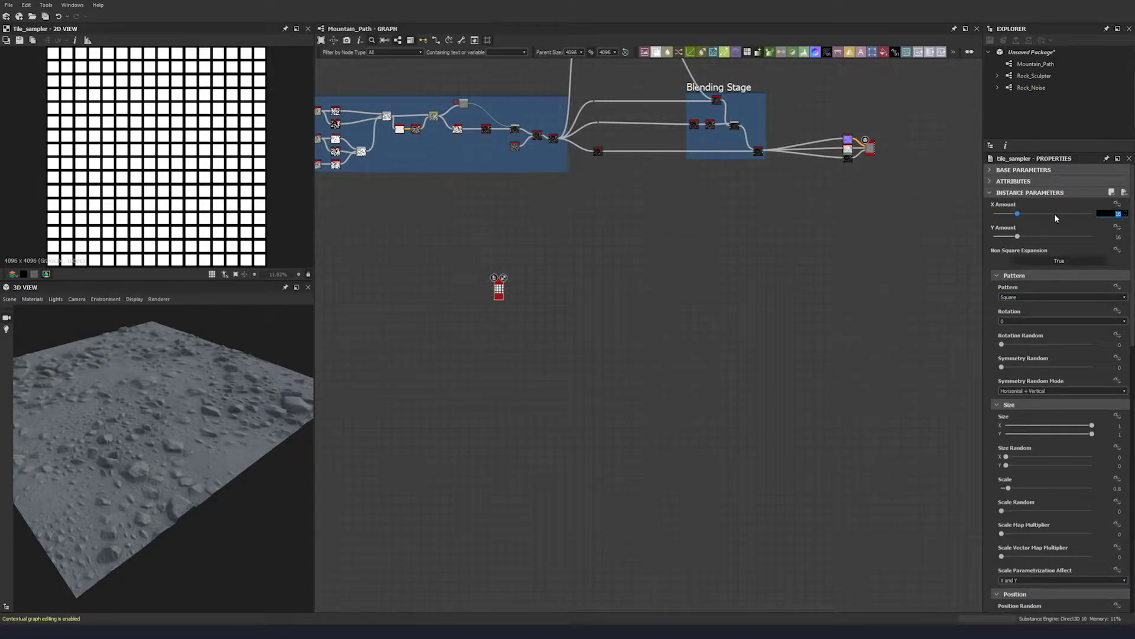
type("2")
left_click(1063, 237)
type("2")
left_click(618, 314)
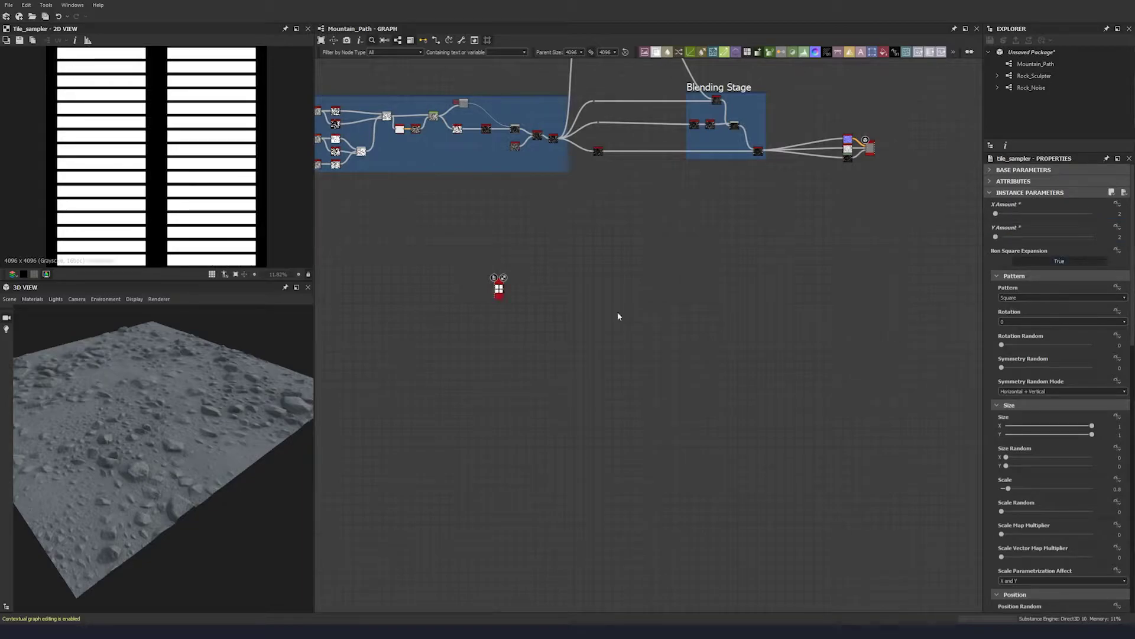
scroll(122, 193, "down", 2)
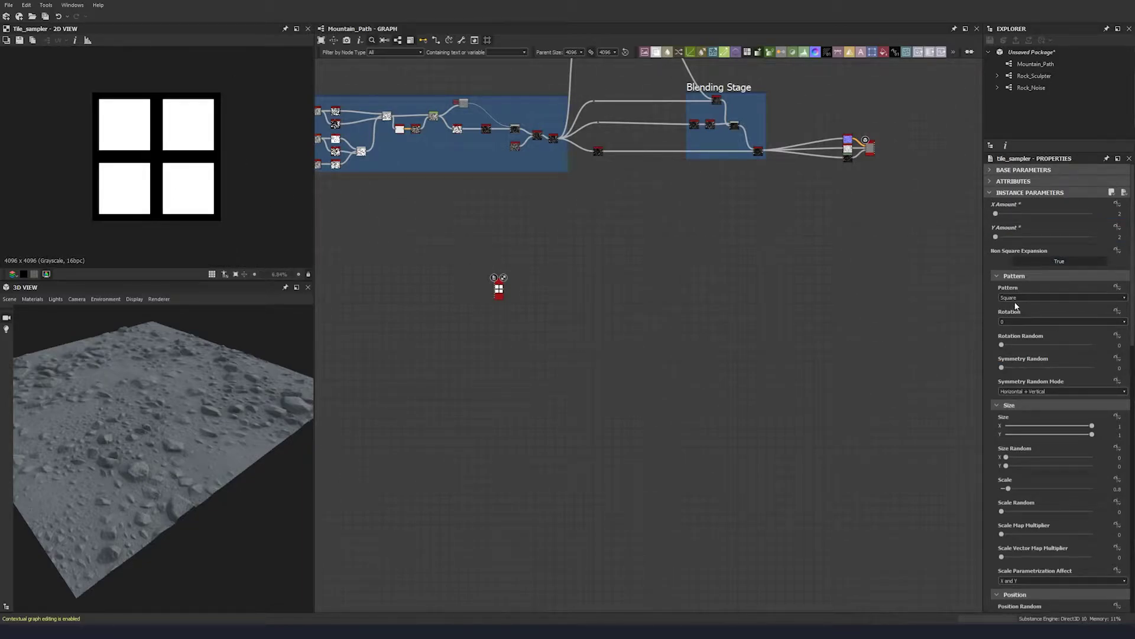
- Try the Ridged Bell pattern on the Tile Sampler
left_click(1016, 298)
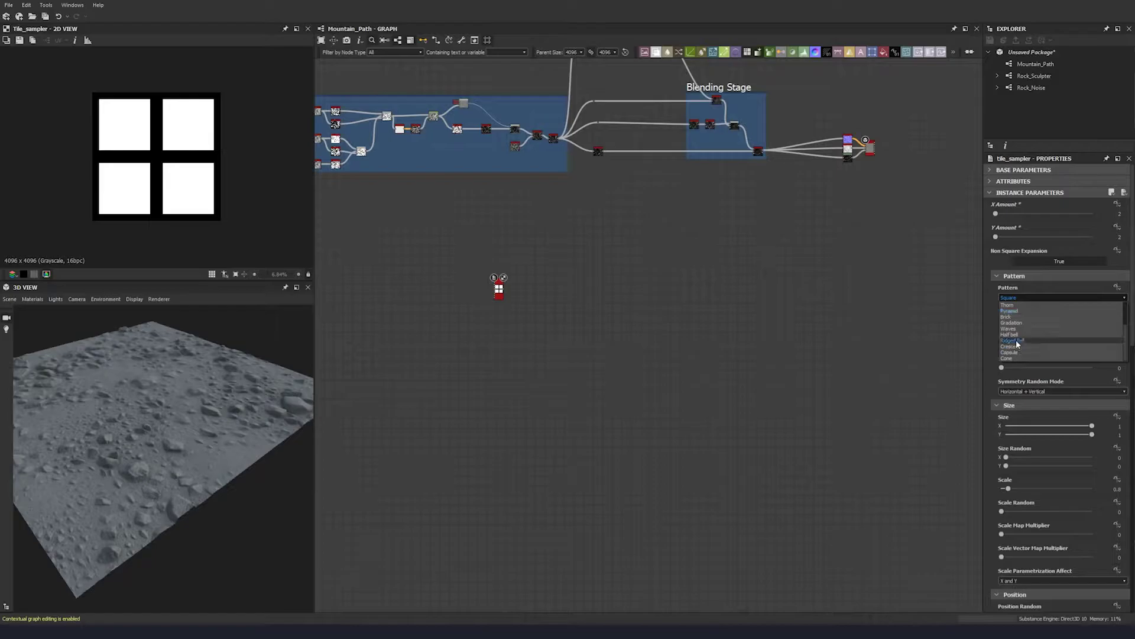
left_click(1015, 341)
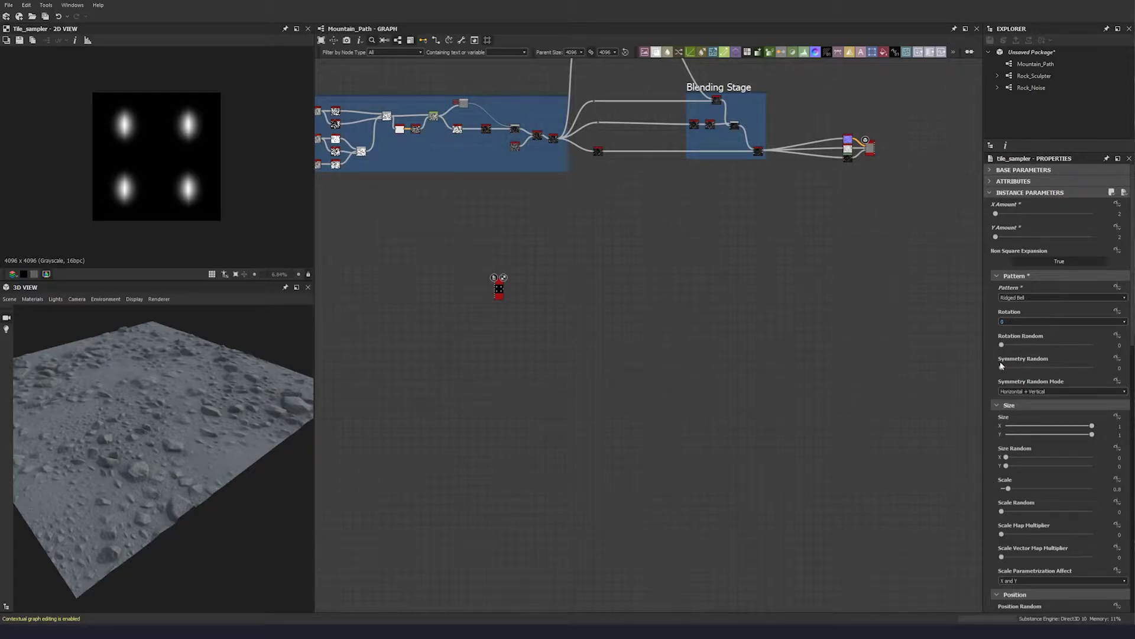
scroll(995, 352, "down", 1)
scroll(448, 296, "up", 8)
middle_click_drag(413, 314, 545, 247)
scroll(544, 331, "down", 6)
left_click_drag(536, 294, 575, 190)
scroll(574, 191, "up", 2)
- Switch the Tile Sampler's pattern to Half Bell and set Pattern Specific to 0.47
left_click(1029, 271)
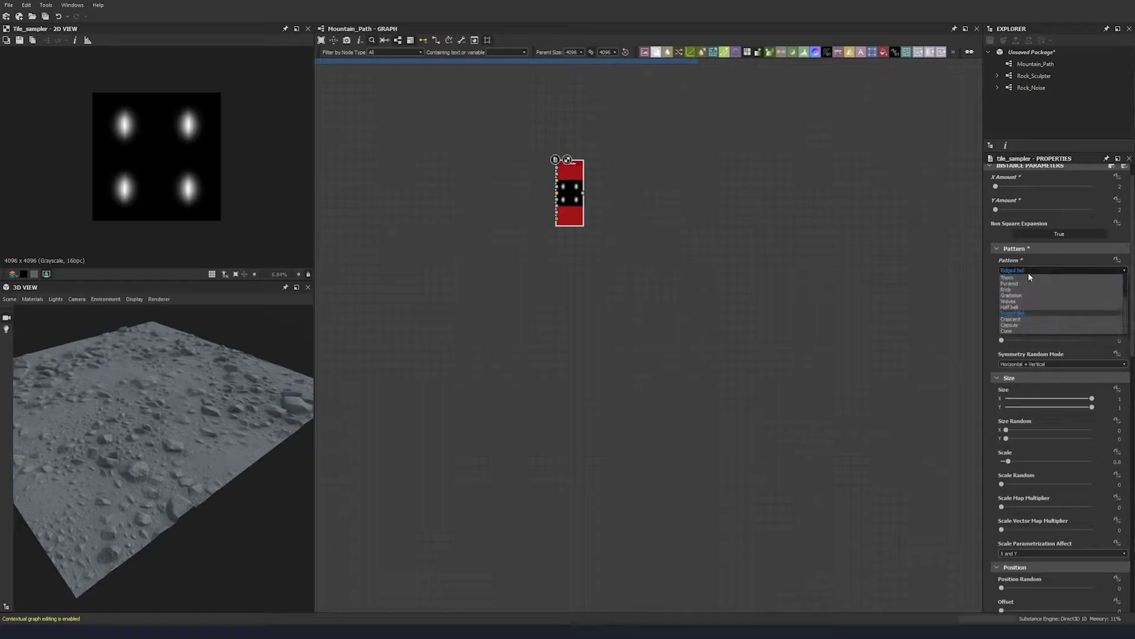
left_click(1017, 320)
scroll(617, 103, "up", 2)
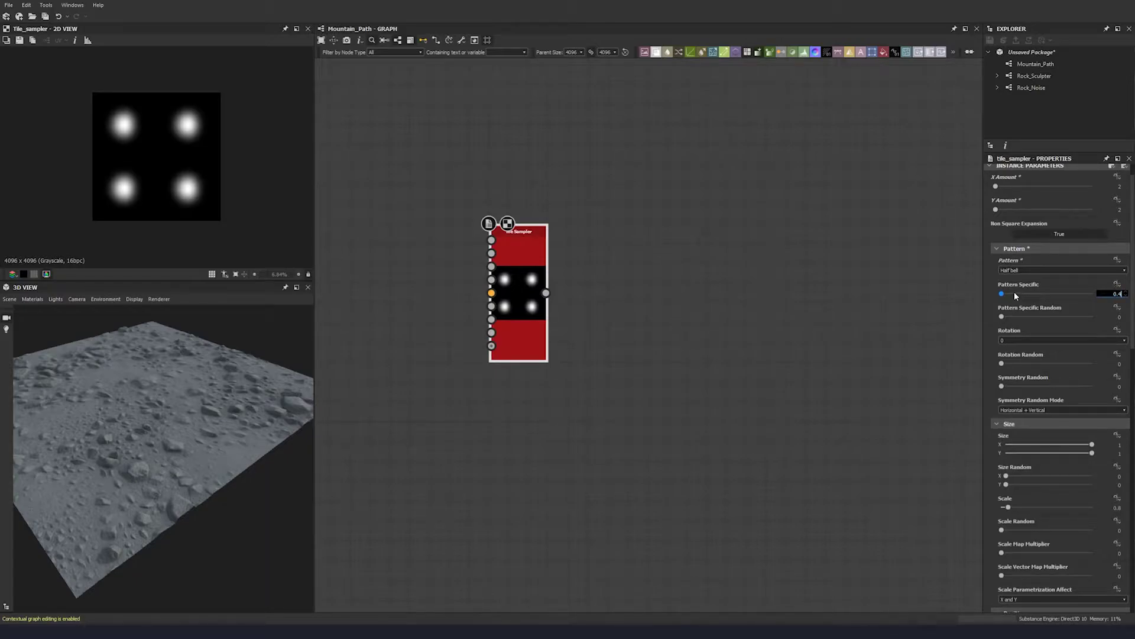
type("7")
key("Return")
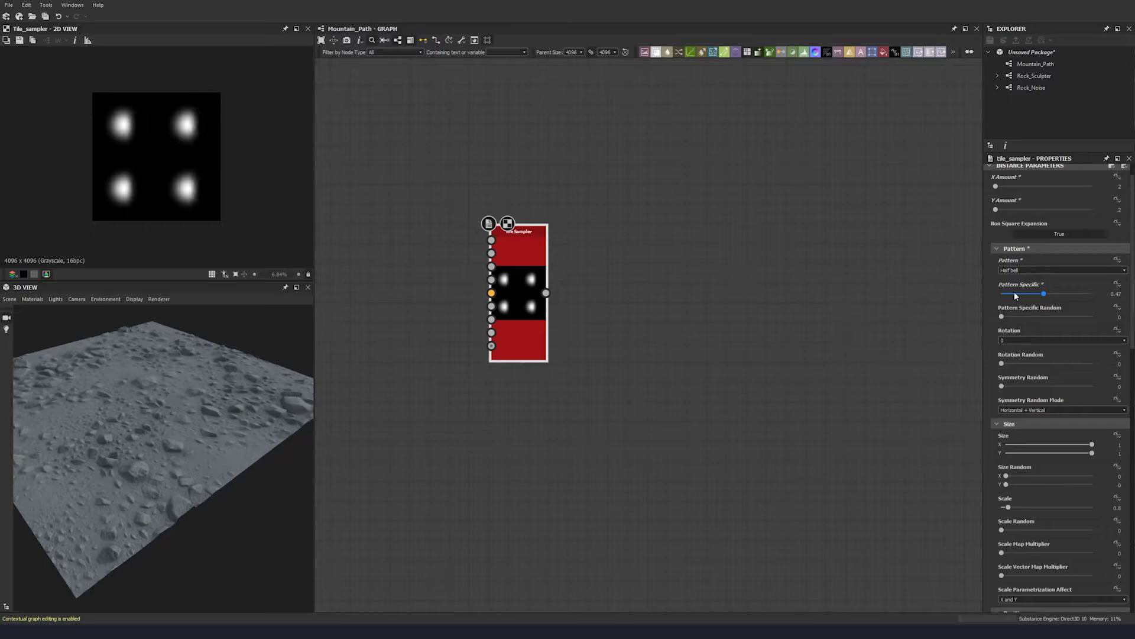
- Set the Tile Sampler's Scale to 1.17 and its Rotation Random to 0.36
scroll(999, 351, "down", 3)
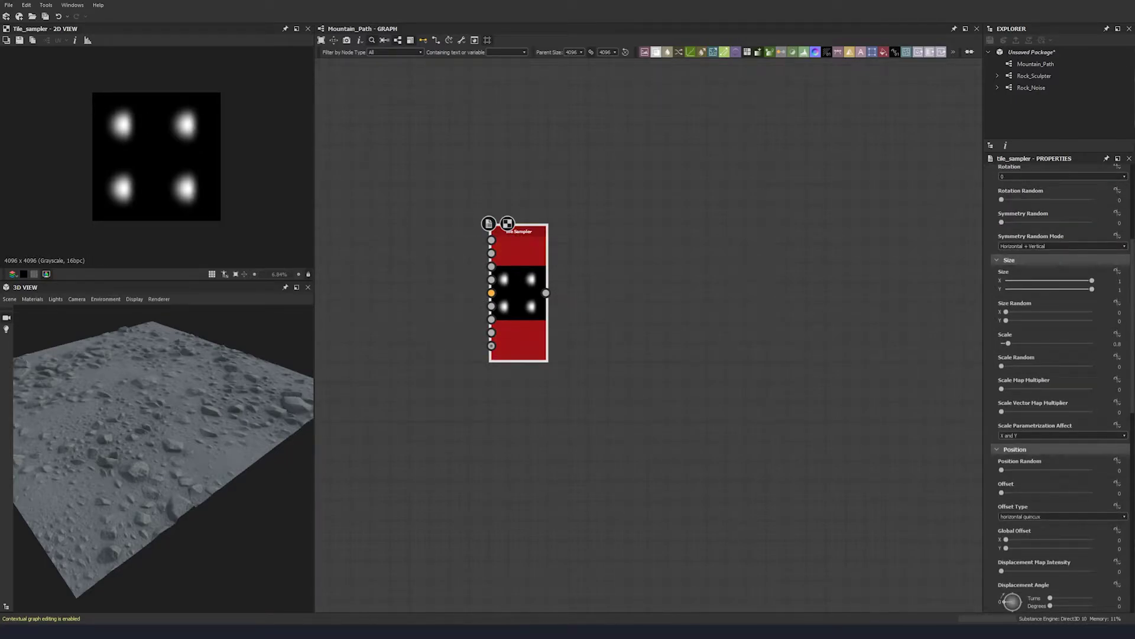
left_click(1116, 344)
type("1.17")
key("Return")
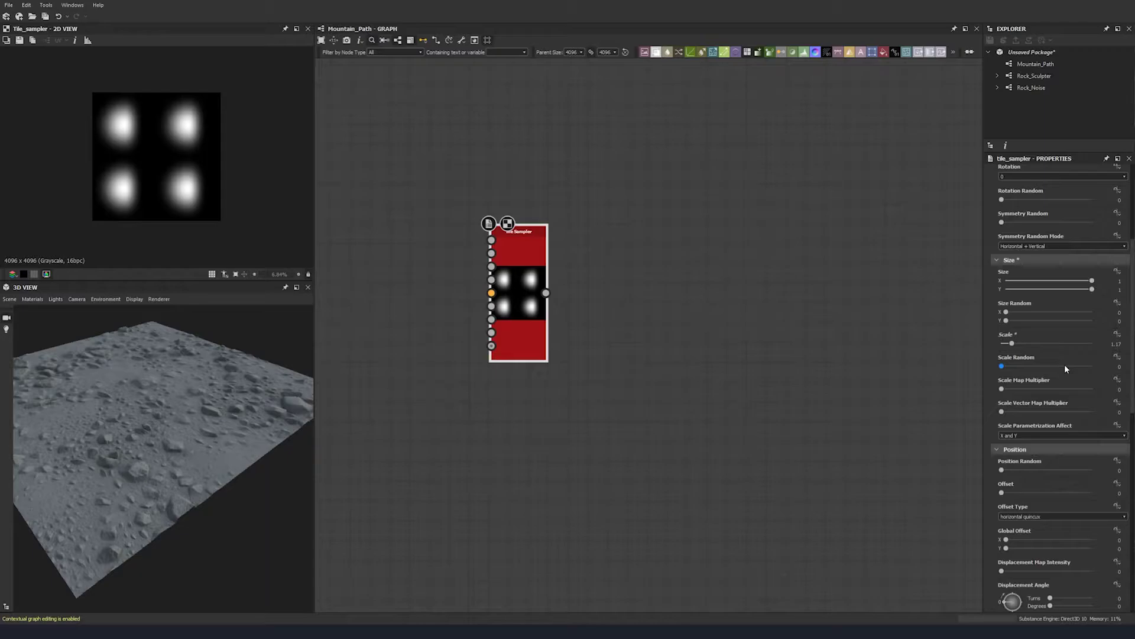
scroll(1064, 364, "down", 5)
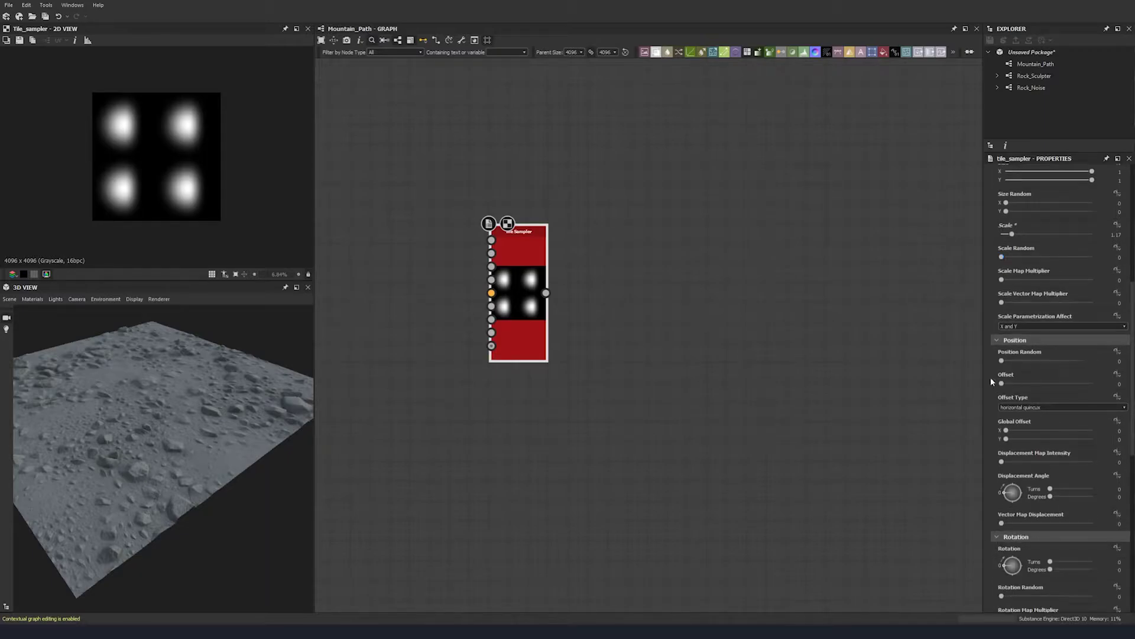
scroll(993, 354, "down", 3)
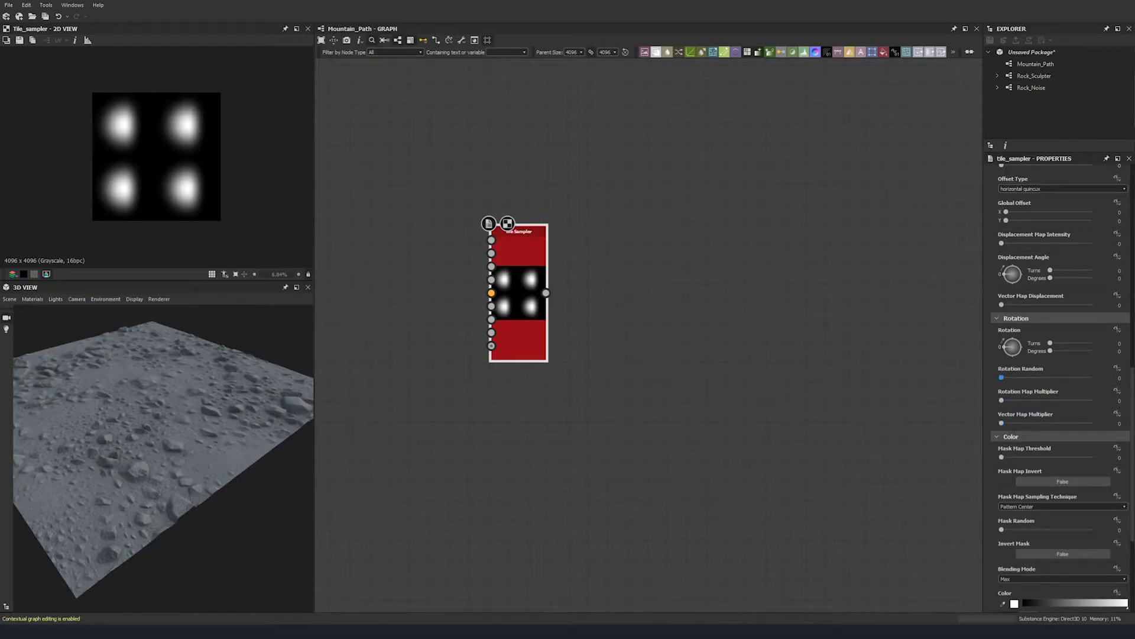
left_click(1120, 377)
type("0.36")
key("Return")
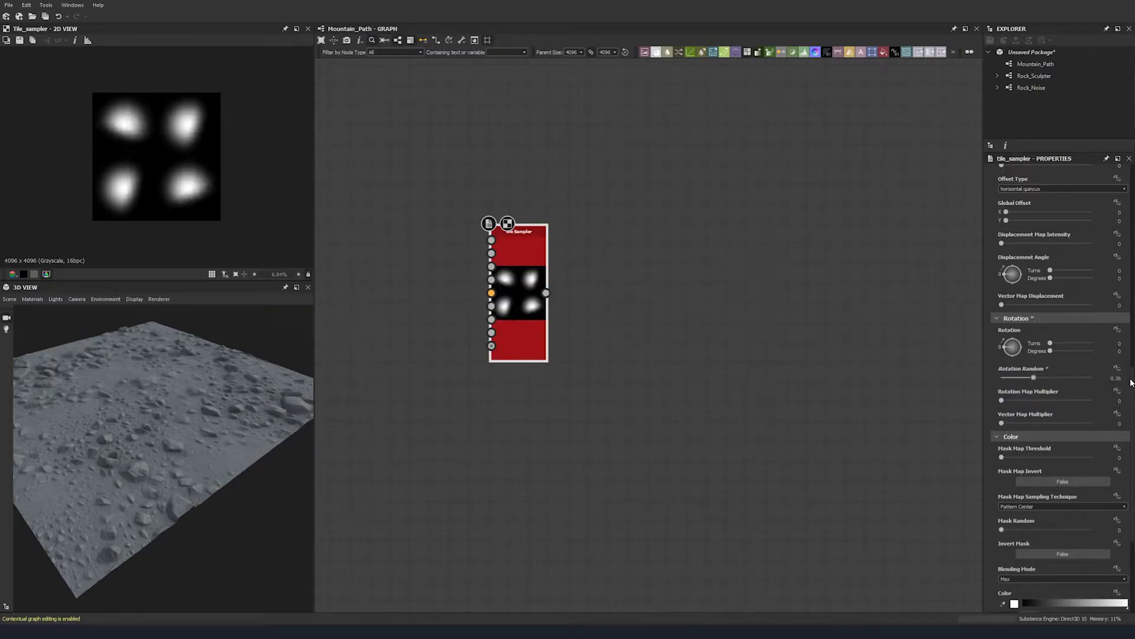
- Add a Warp node fed by the Tile Sampler's output
scroll(523, 342, "up", 3)
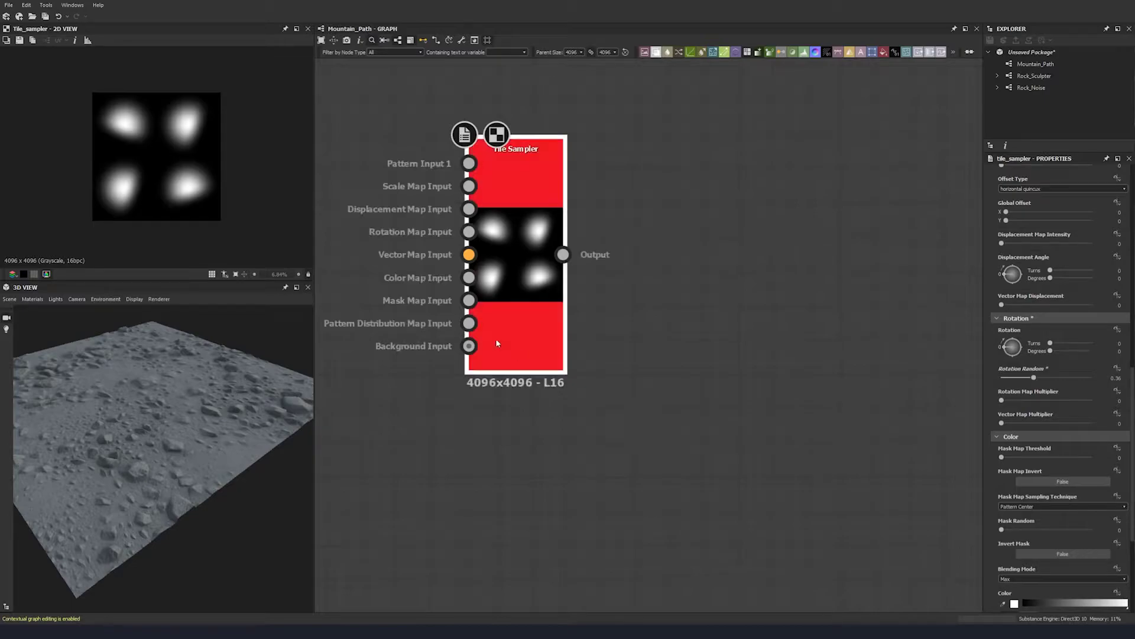
scroll(419, 360, "down", 2)
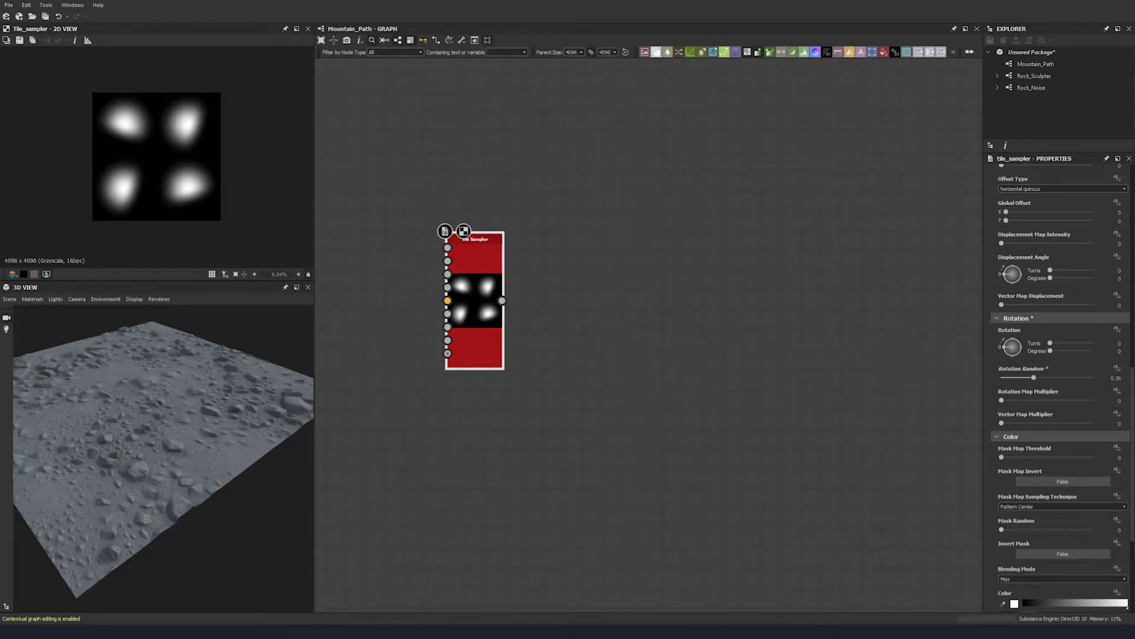
key("space")
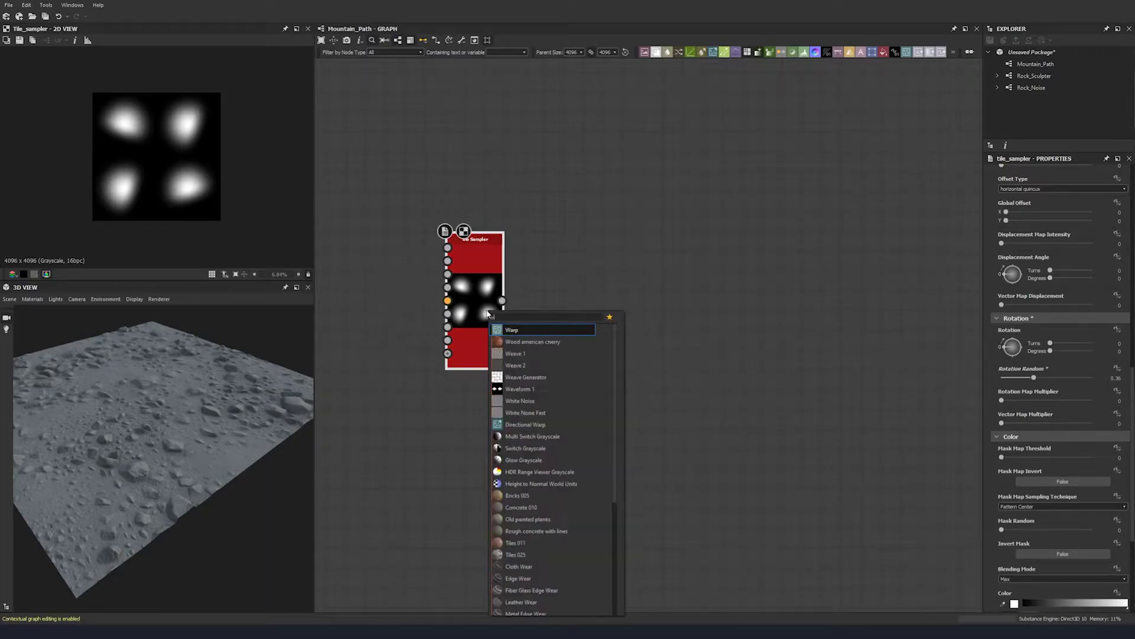
type("war")
left_click(525, 333)
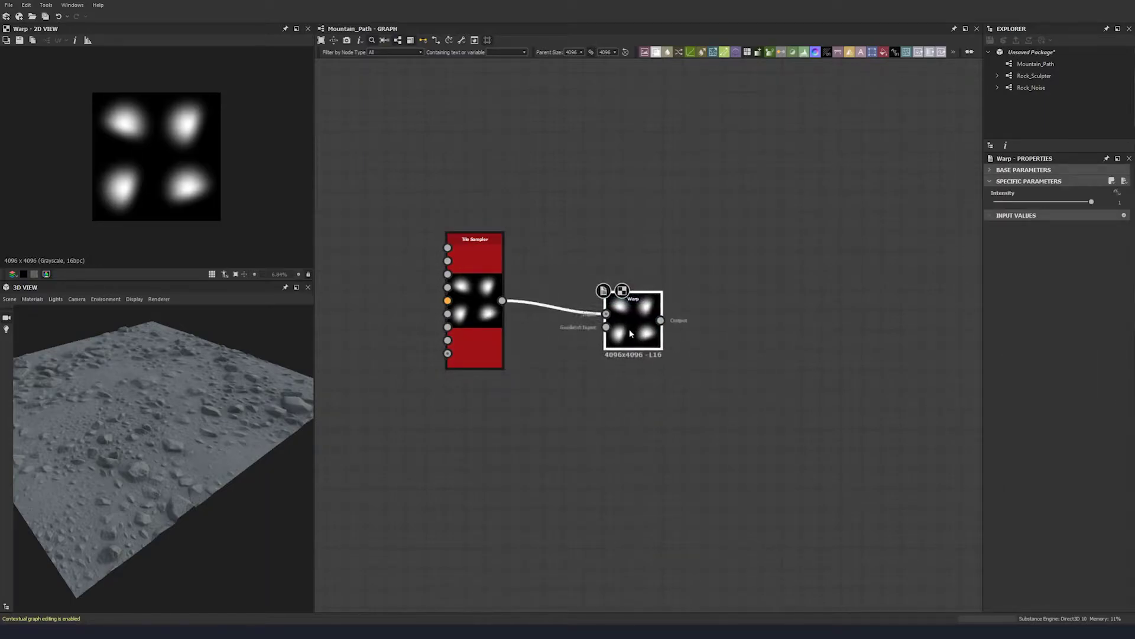
- Add a Perlin Noise node and connect its output to the Warp's gradient input
key("space")
type("pirel")
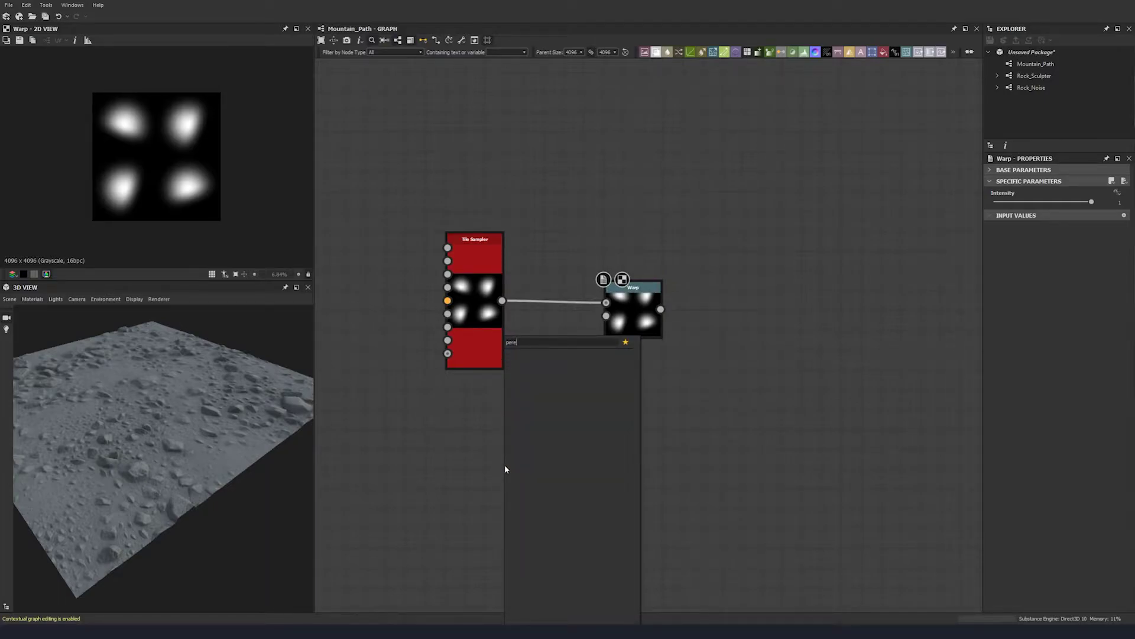
key("BackSpace")
type("lin")
left_click(532, 368)
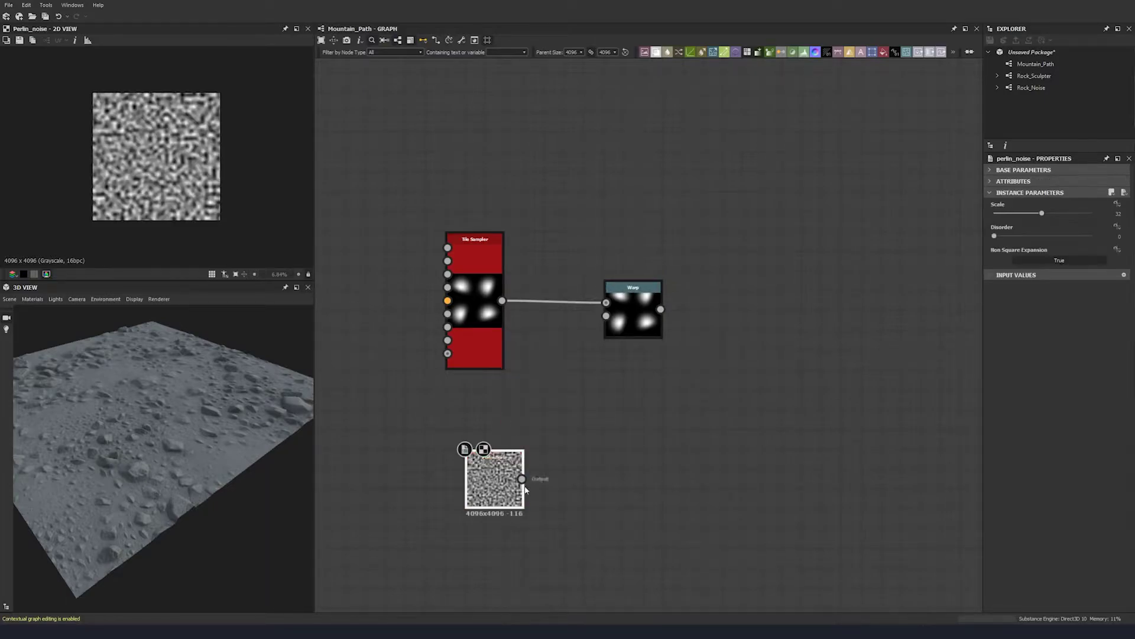
left_click_drag(522, 479, 606, 316)
- Set the Warp node's Intensity to 0.11
double_click(599, 320)
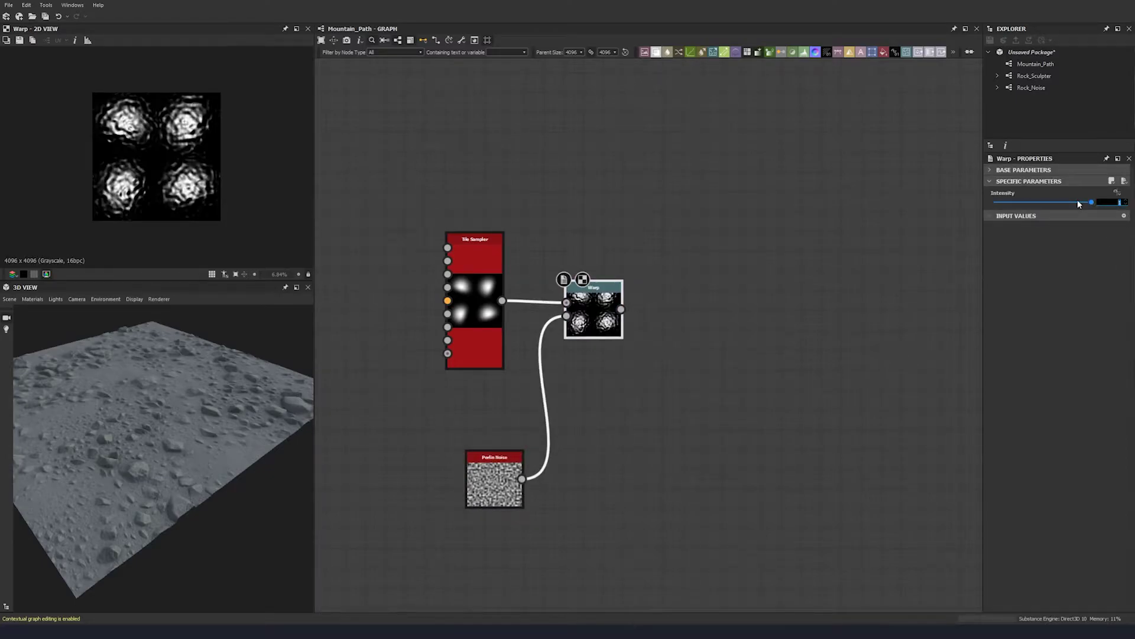
type("0.11")
key("Return")
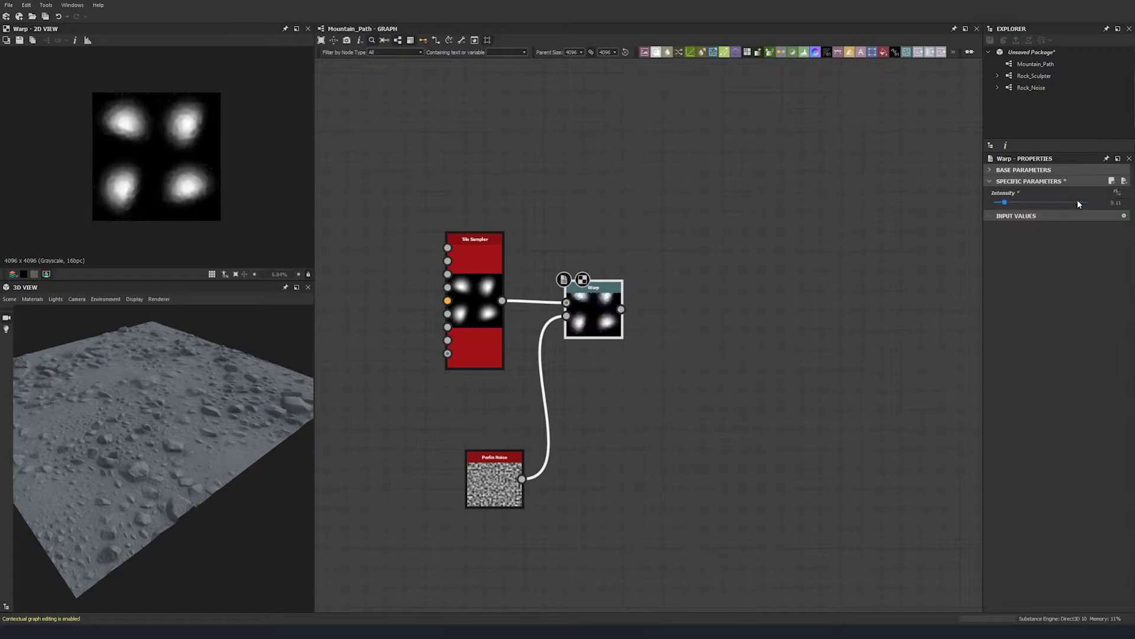
- Set the Perlin Noise's Scale to 11 and Disorder to 0.21, and compare the Warp output with the Tile Sampler
double_click(494, 482)
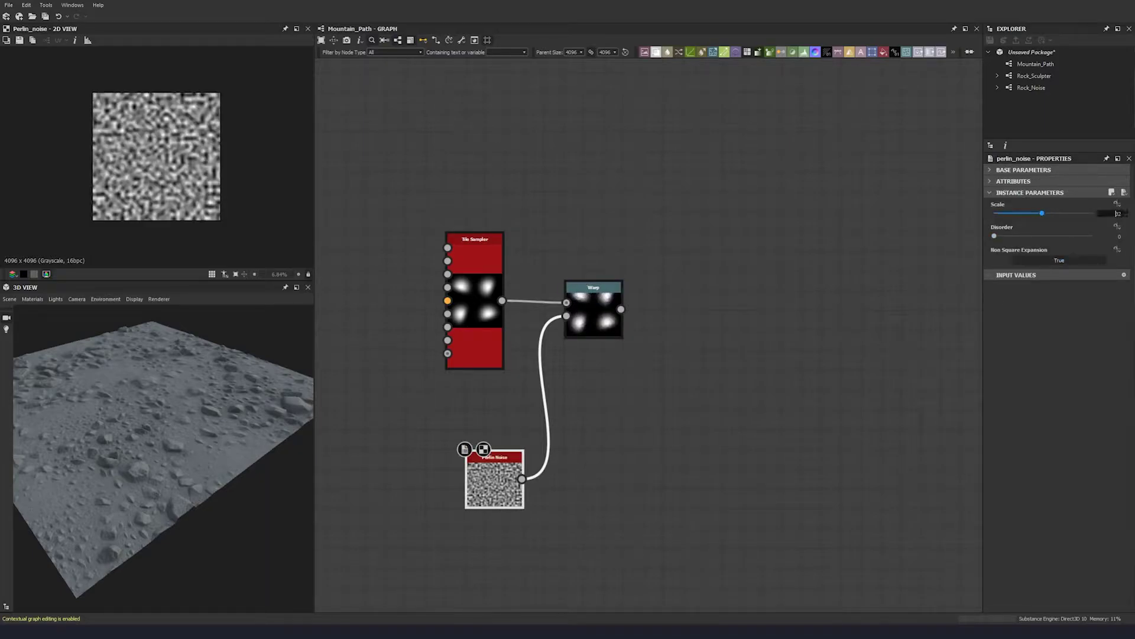
double_click(1117, 214)
key("Tab")
type("0.21")
key("Return")
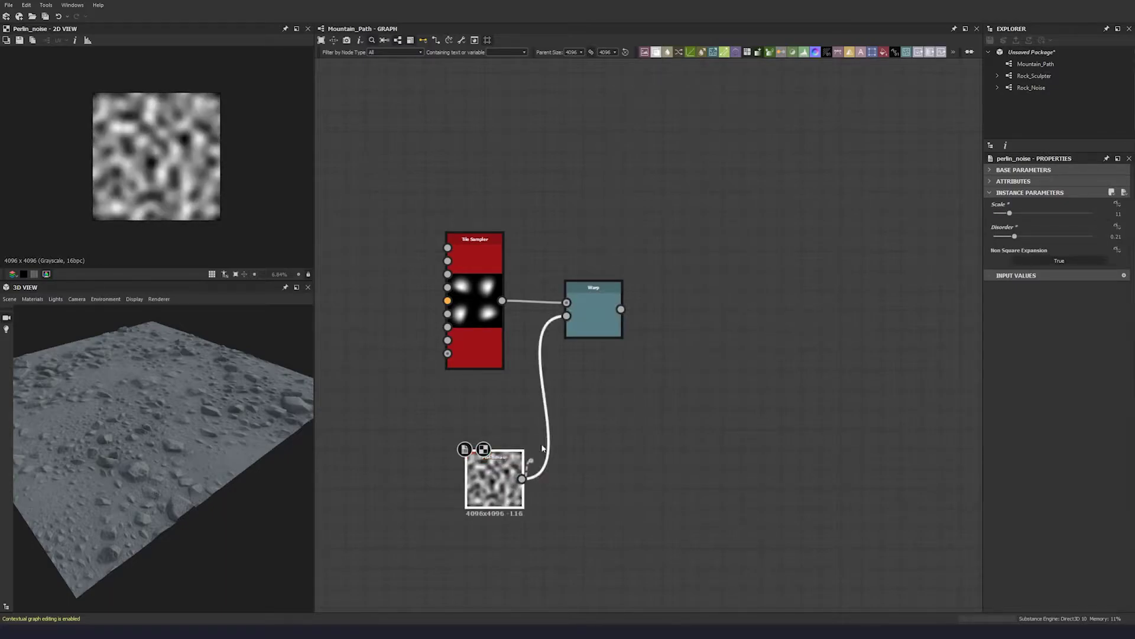
left_click_drag(521, 478, 599, 370)
left_click(594, 323)
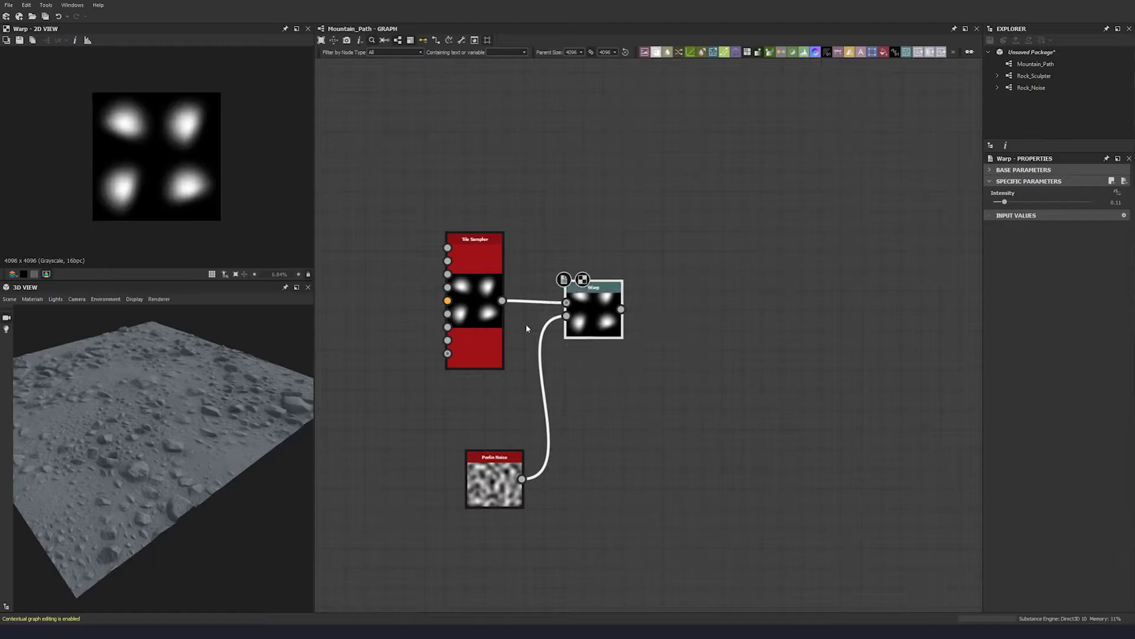
left_click(497, 333)
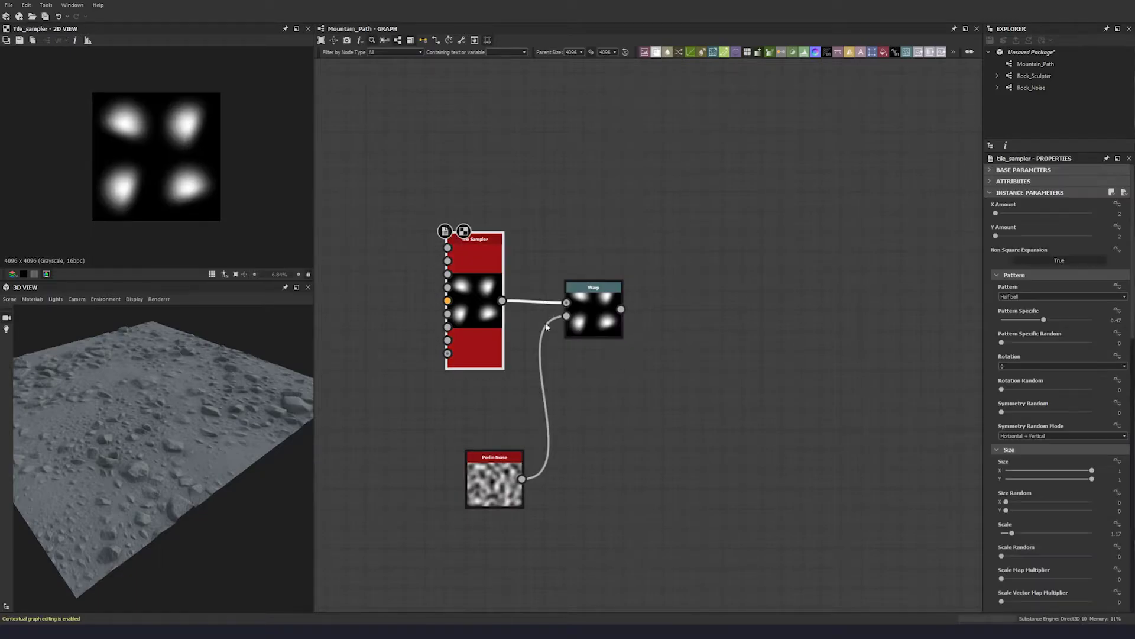
double_click(593, 317)
- Add a Histogram Scan node after the Warp node
middle_click_drag(593, 318, 579, 303)
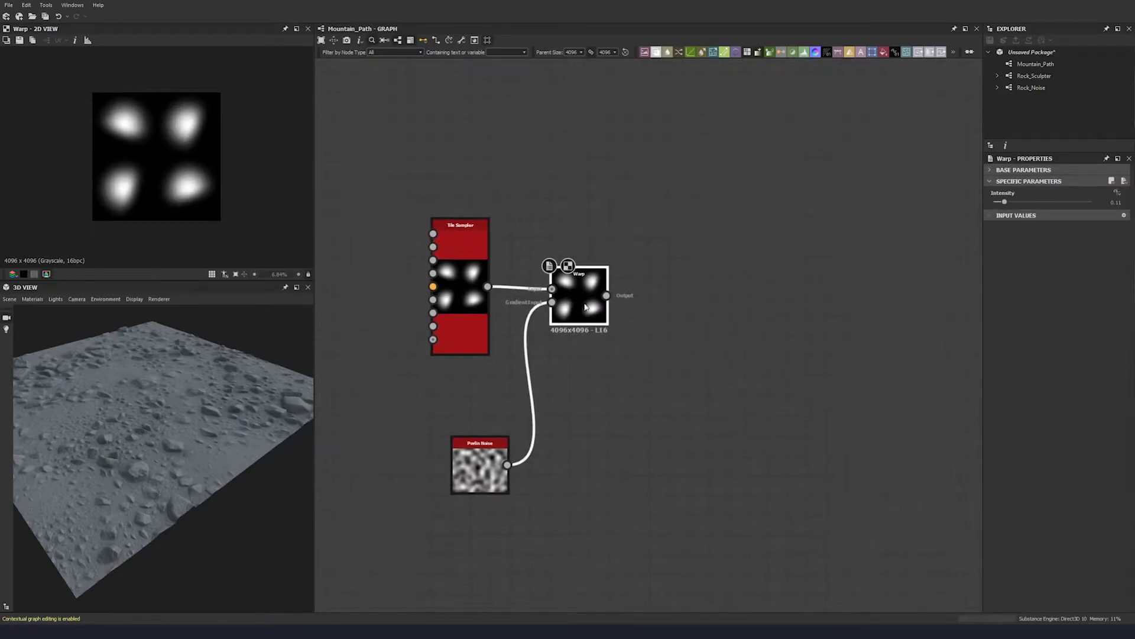
left_click_drag(576, 304, 593, 303)
key("space")
type("hist")
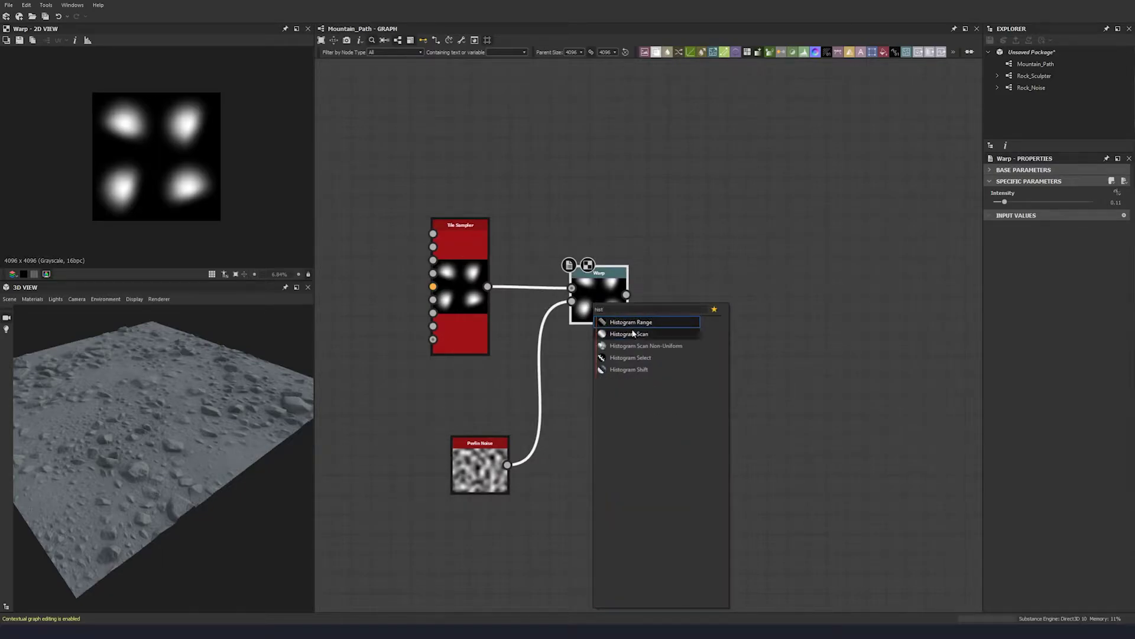
left_click(723, 333)
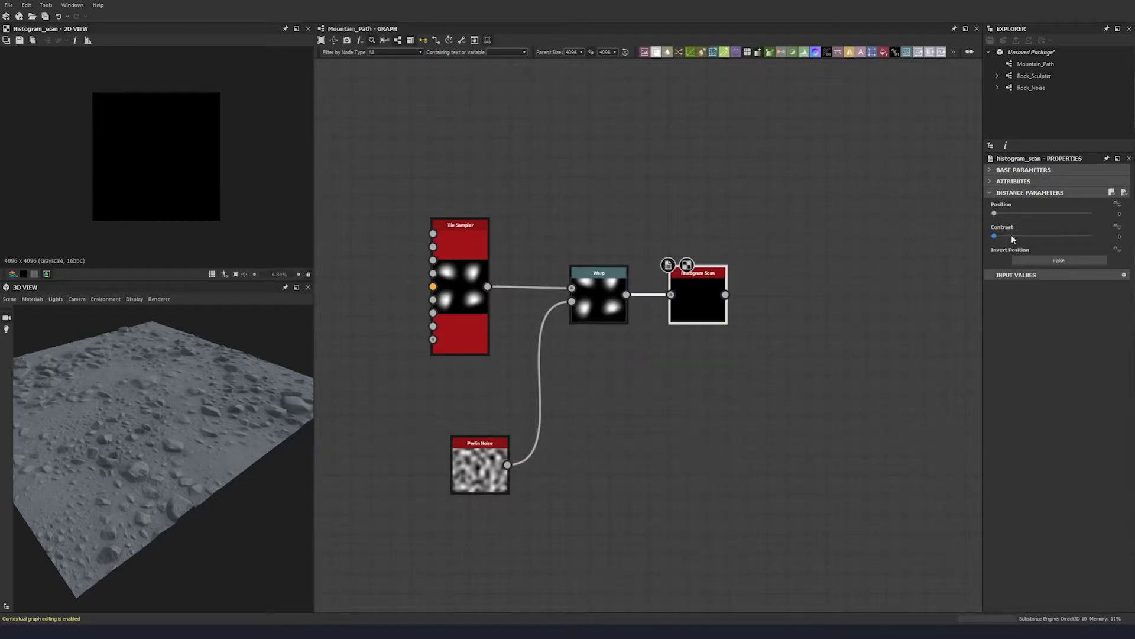
- Set the Histogram Scan's Contrast to 1 and its Position to 0.86
left_click_drag(1013, 238, 1092, 236)
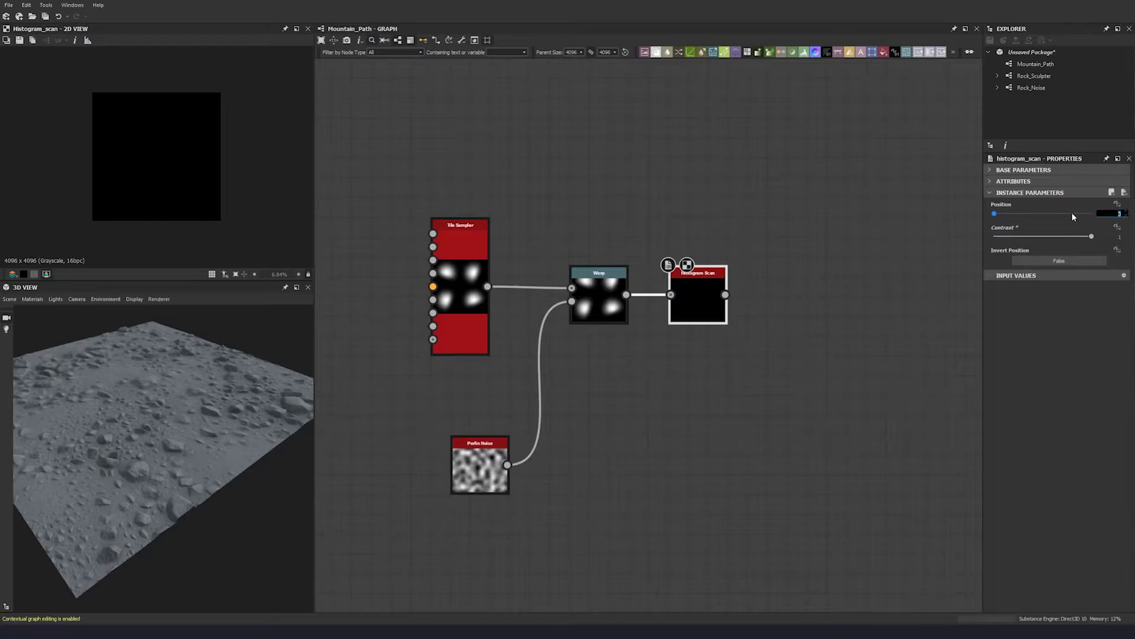
type("0.86")
key("Return")
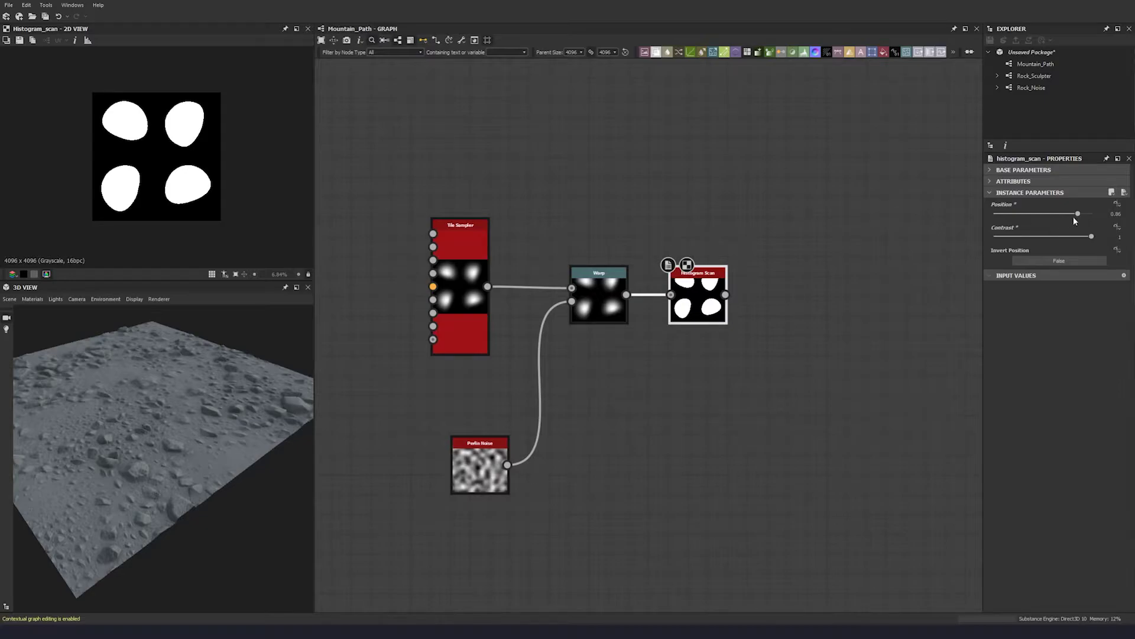
left_click_drag(1077, 214, 1028, 208)
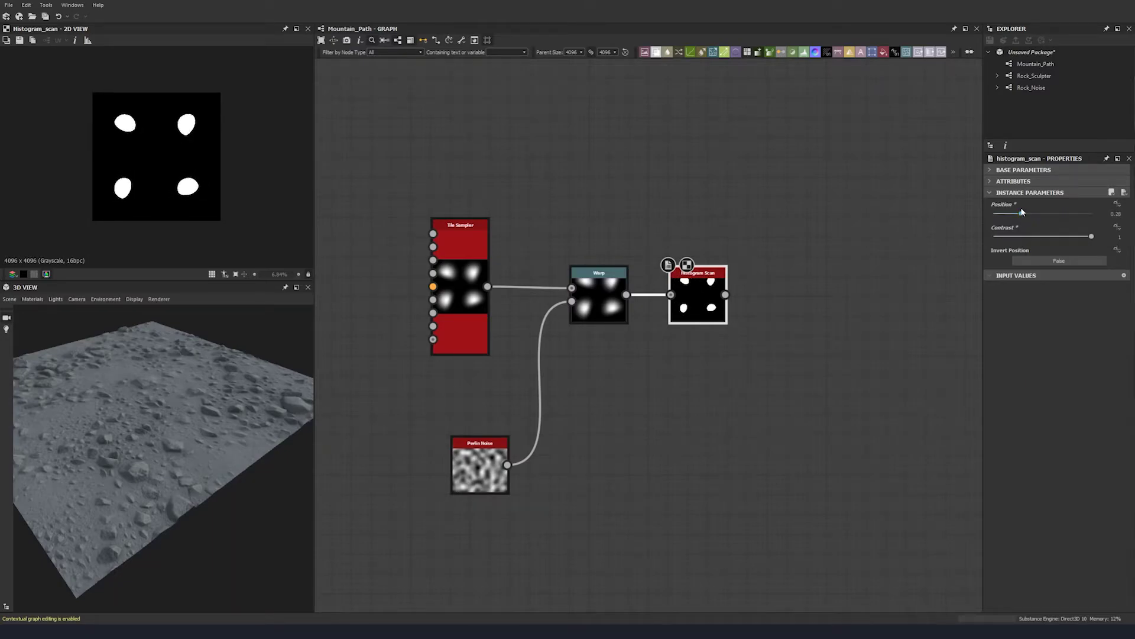
key("ctrl+z")
scroll(124, 188, "up", 1)
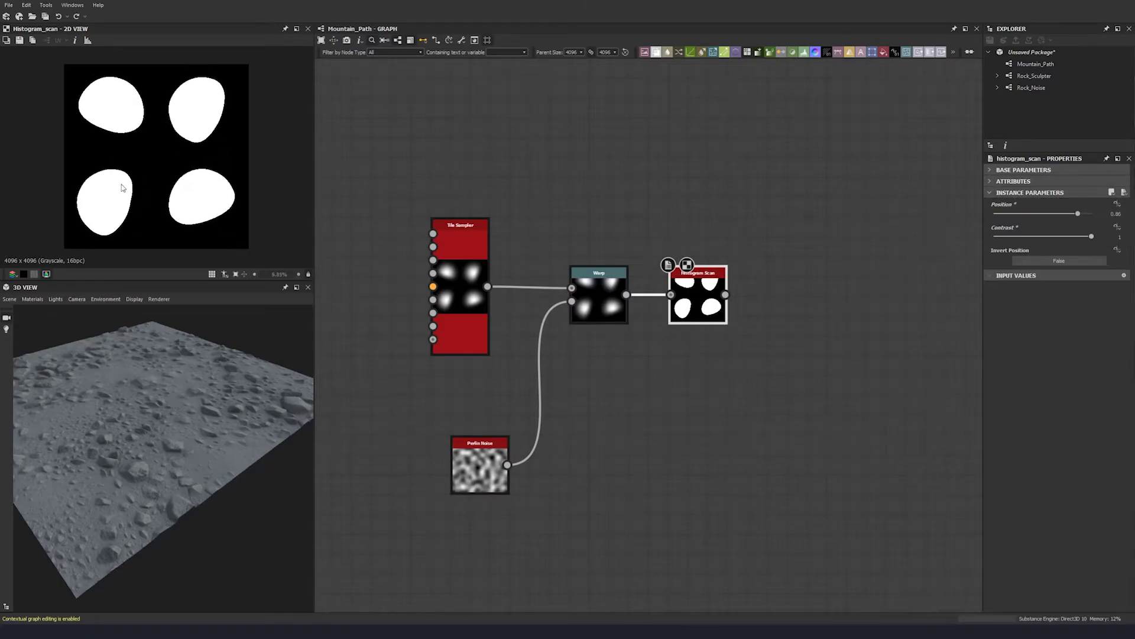
- Add a Flood Fill node, feed the Histogram Scan output into it, and preview the Flood Fill result
middle_click_drag(722, 361, 590, 332)
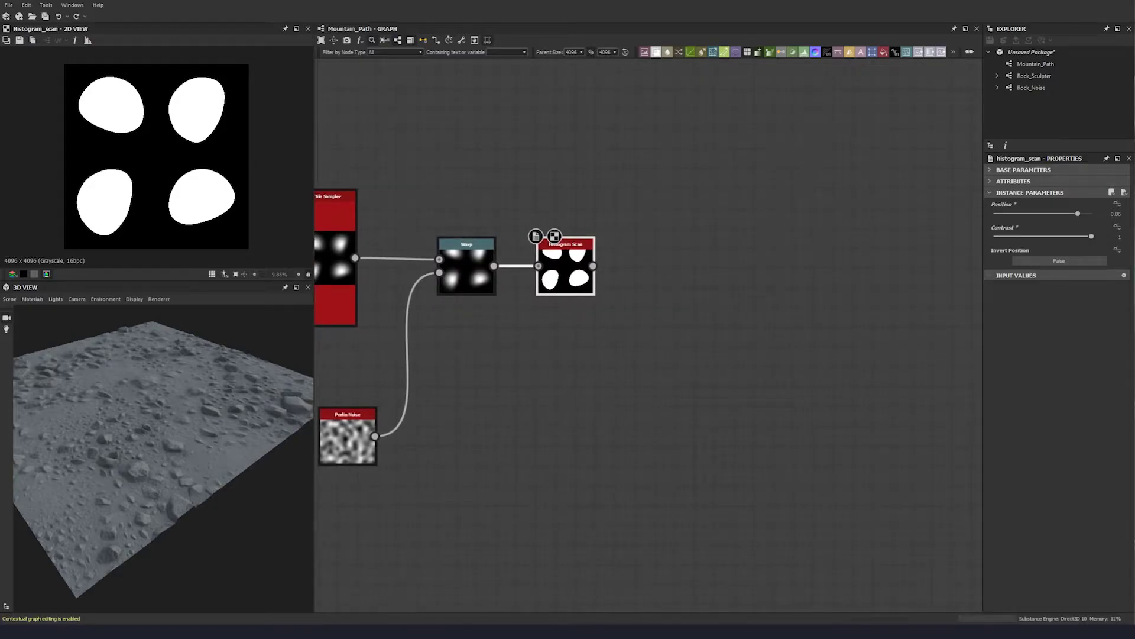
scroll(709, 347, "down", 5)
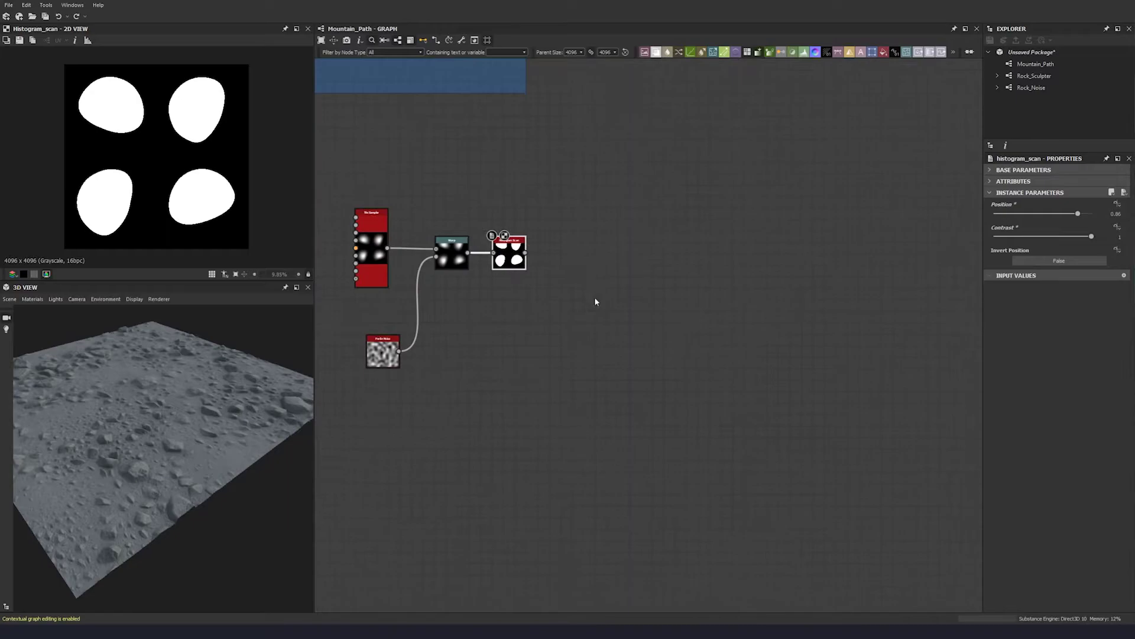
scroll(627, 350, "up", 5)
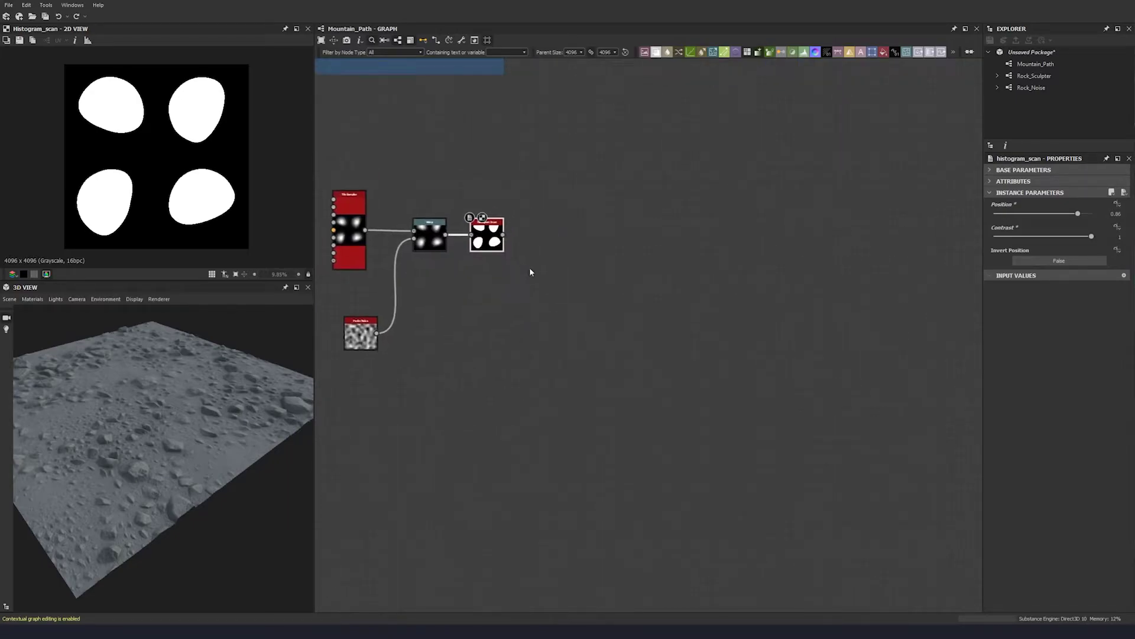
key("space")
type("f")
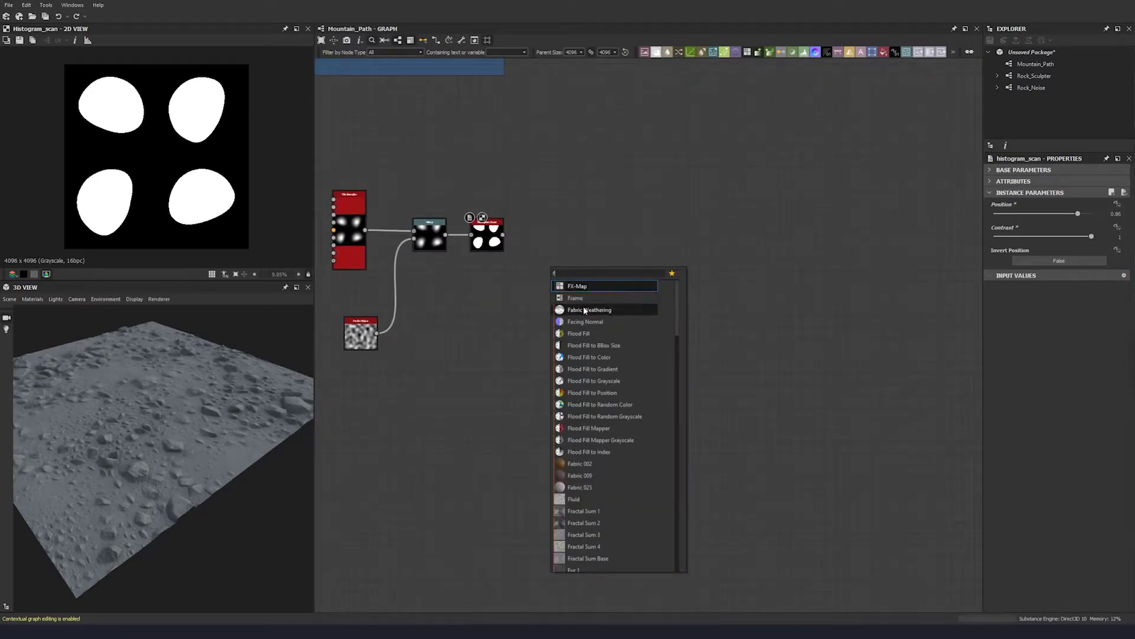
type("l")
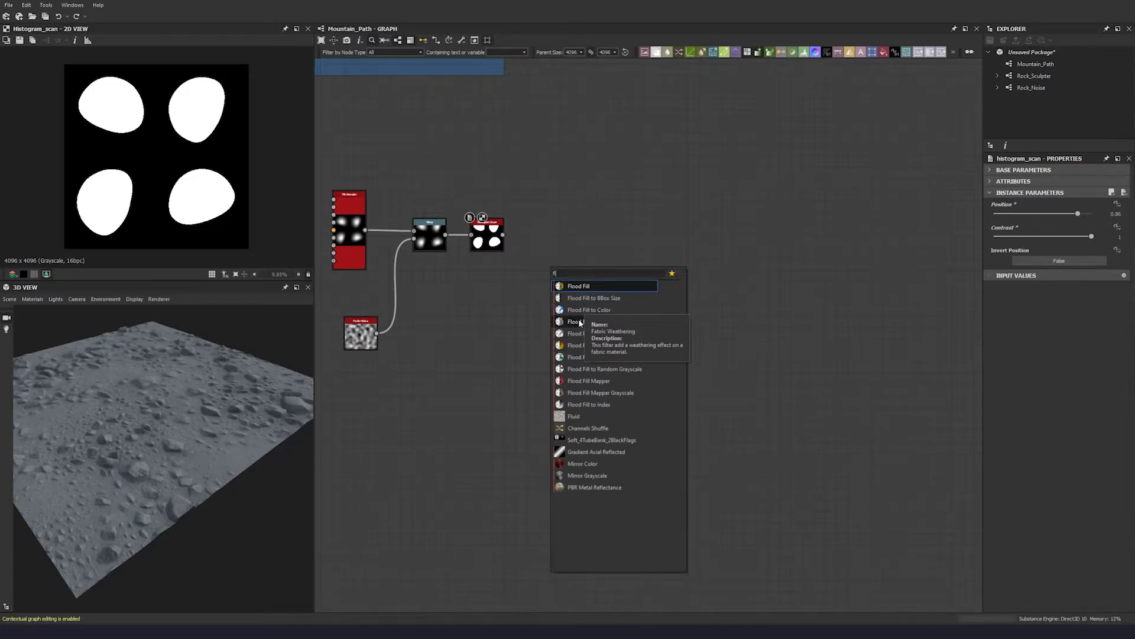
left_click(579, 287)
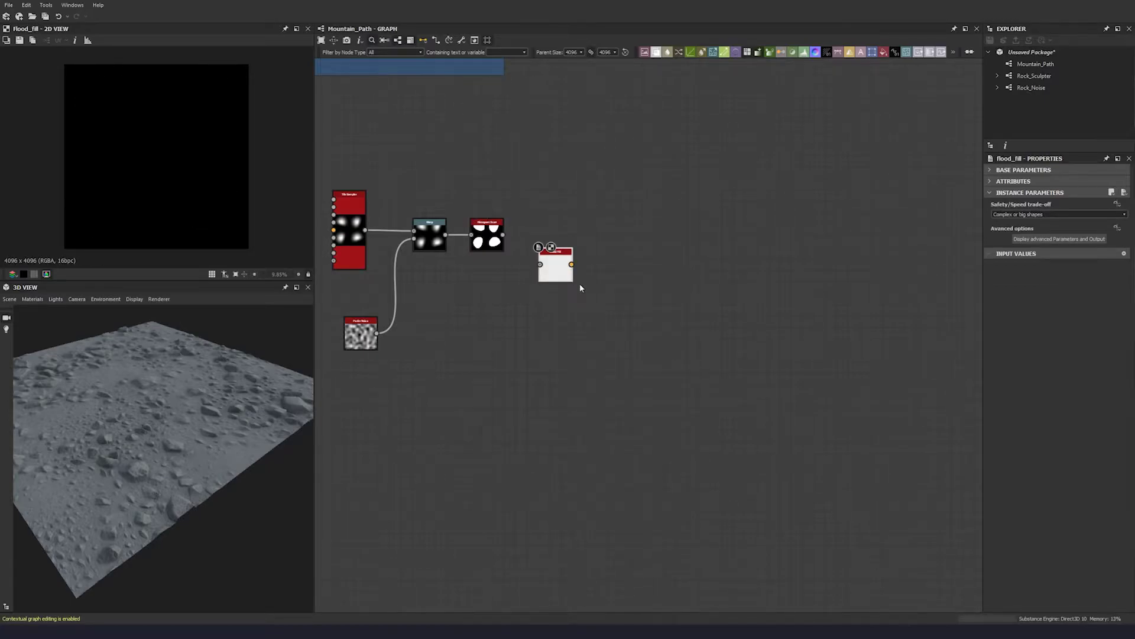
middle_click_drag(580, 288, 540, 271)
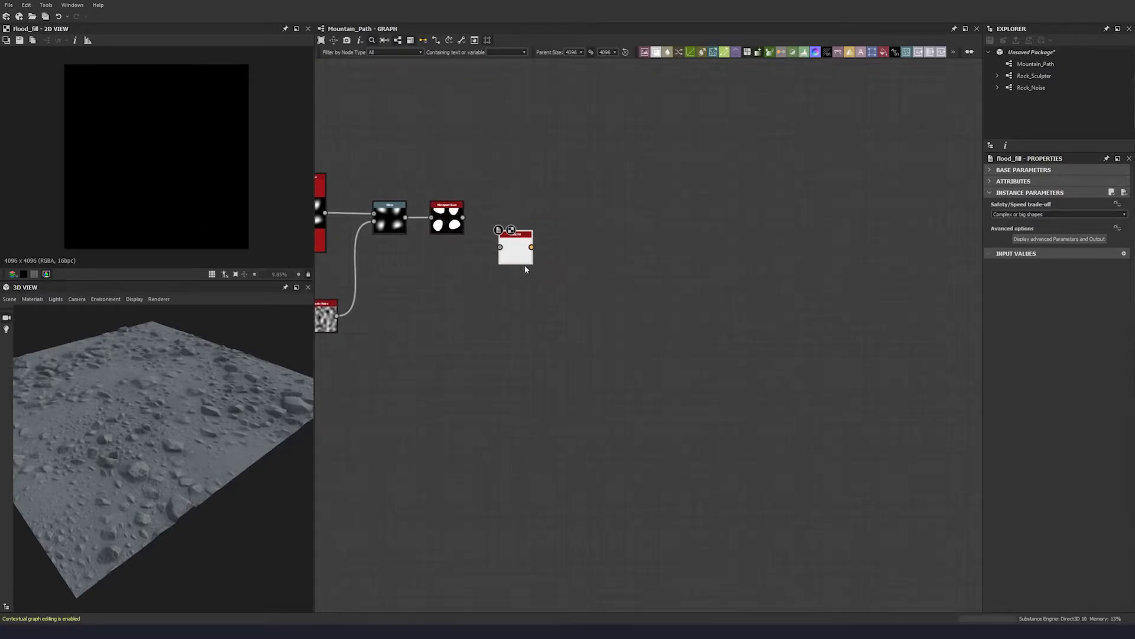
left_click_drag(463, 218, 526, 333)
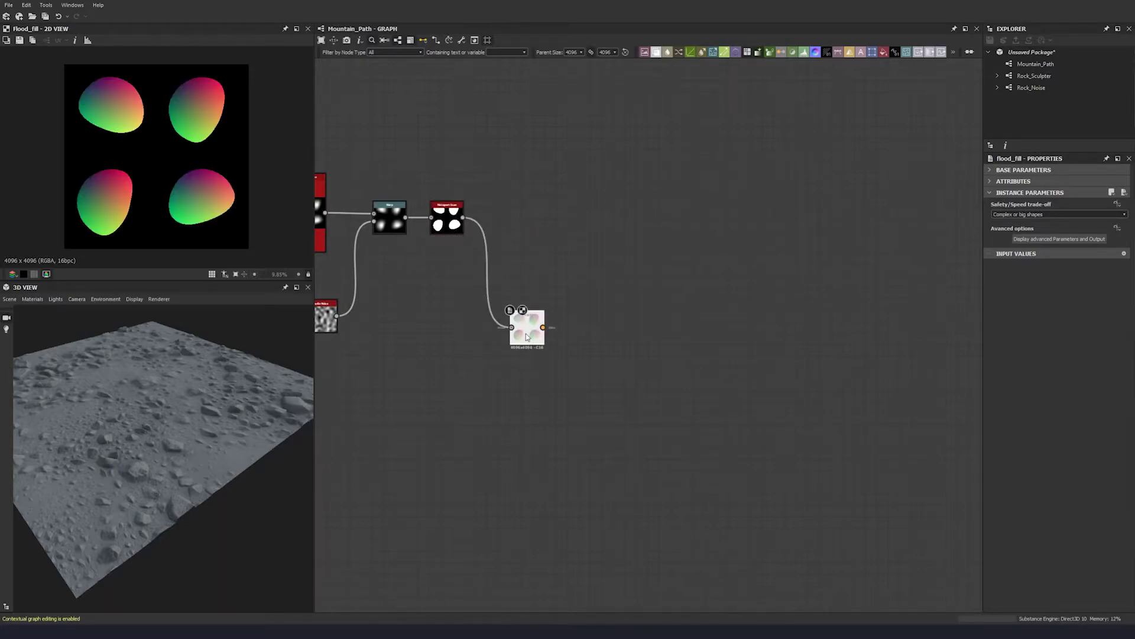
double_click(526, 334)
- Add a Flood Fill to Gradient node connected after the Flood Fill node
middle_click_drag(521, 368, 514, 316)
left_click(512, 311)
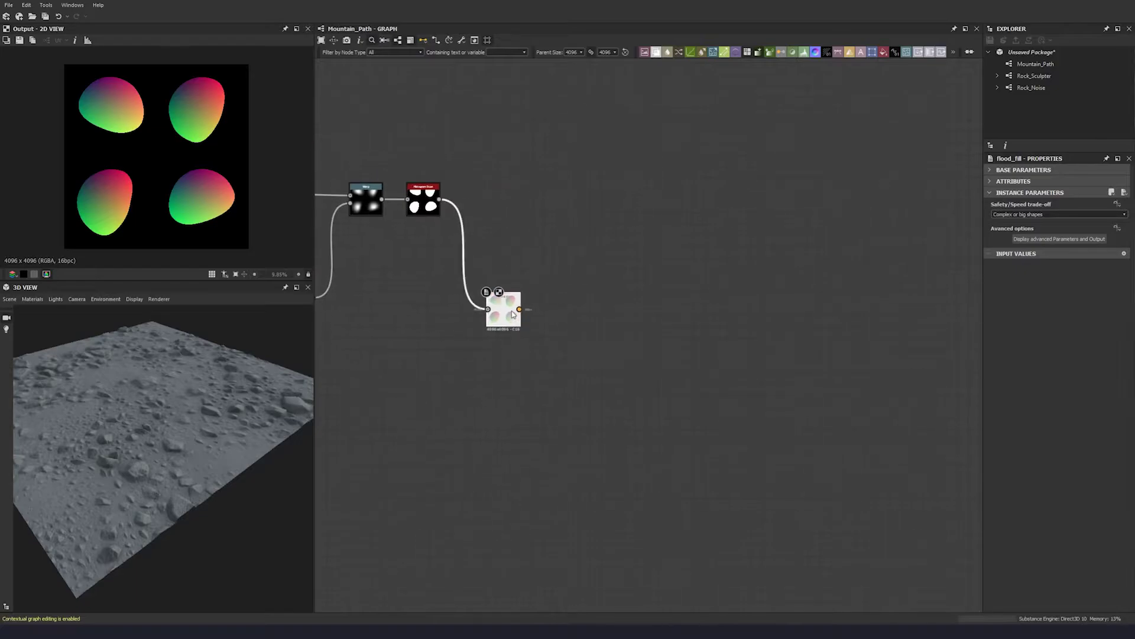
key("space")
type("flood")
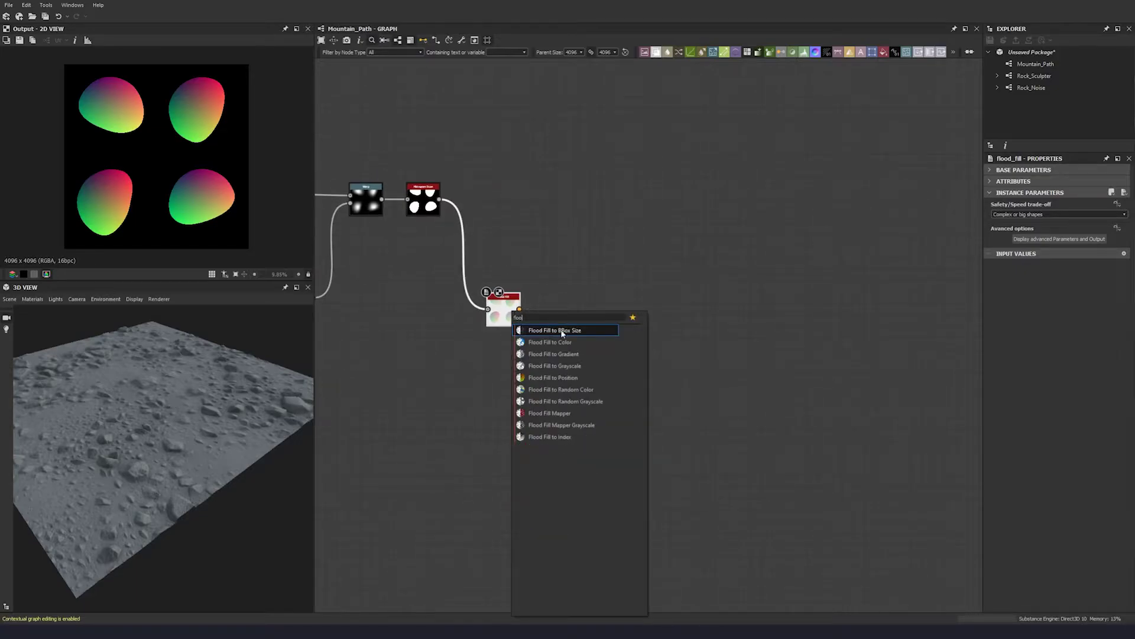
left_click(571, 354)
left_click_drag(560, 308, 584, 275)
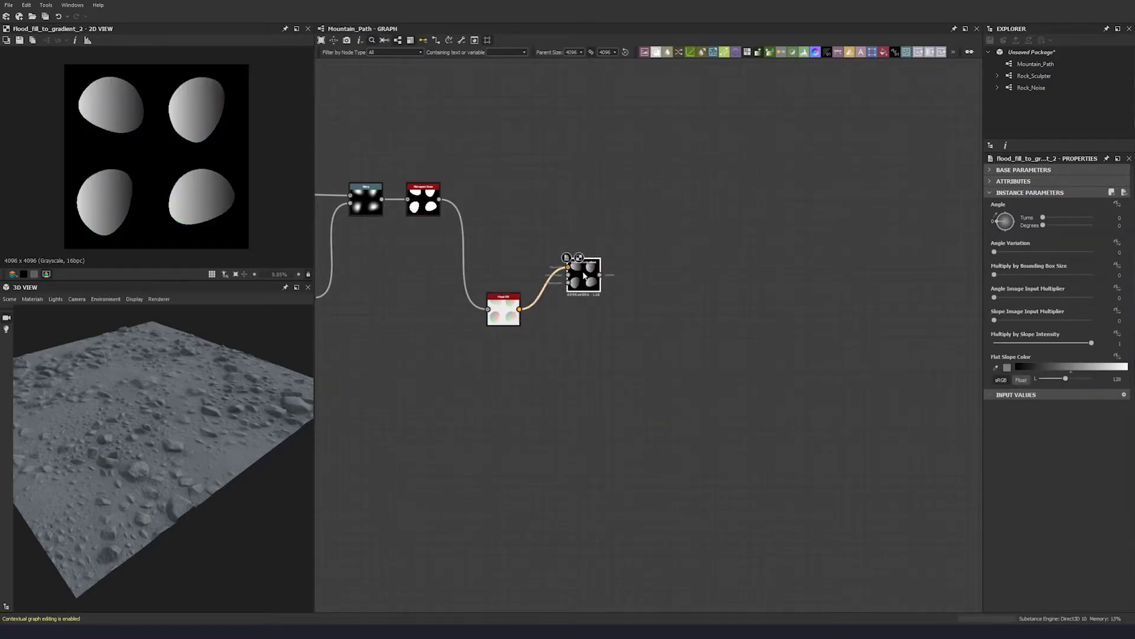
- Set the Flood Fill to Gradient's Angle Variation to 0.87
middle_click_drag(584, 276, 514, 288)
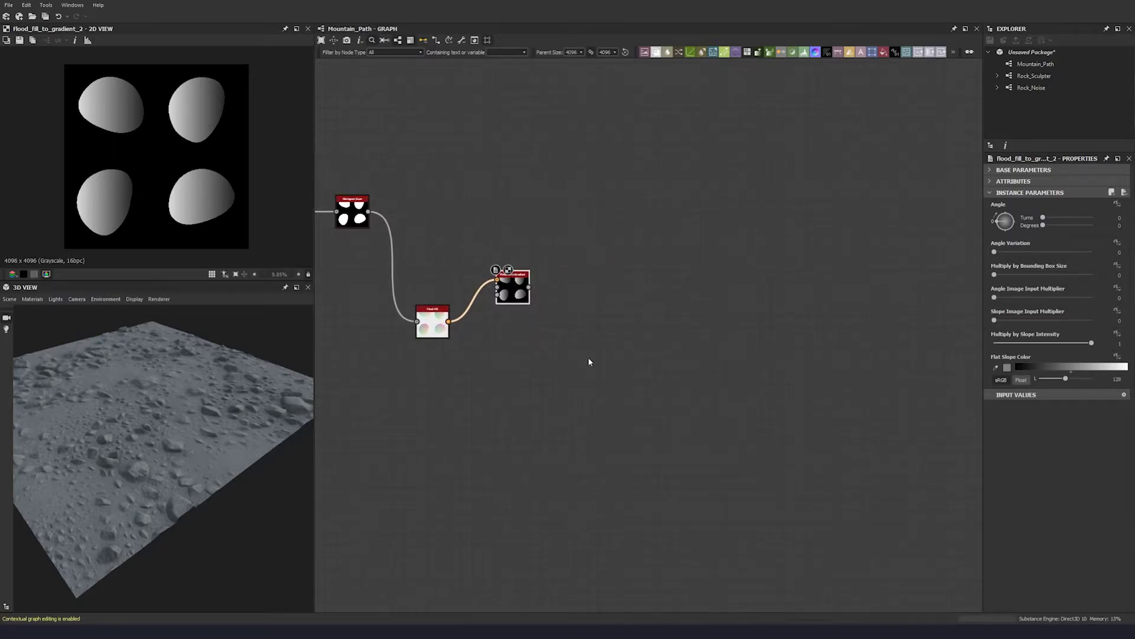
left_click(1119, 252)
type("0.87")
key("Return")
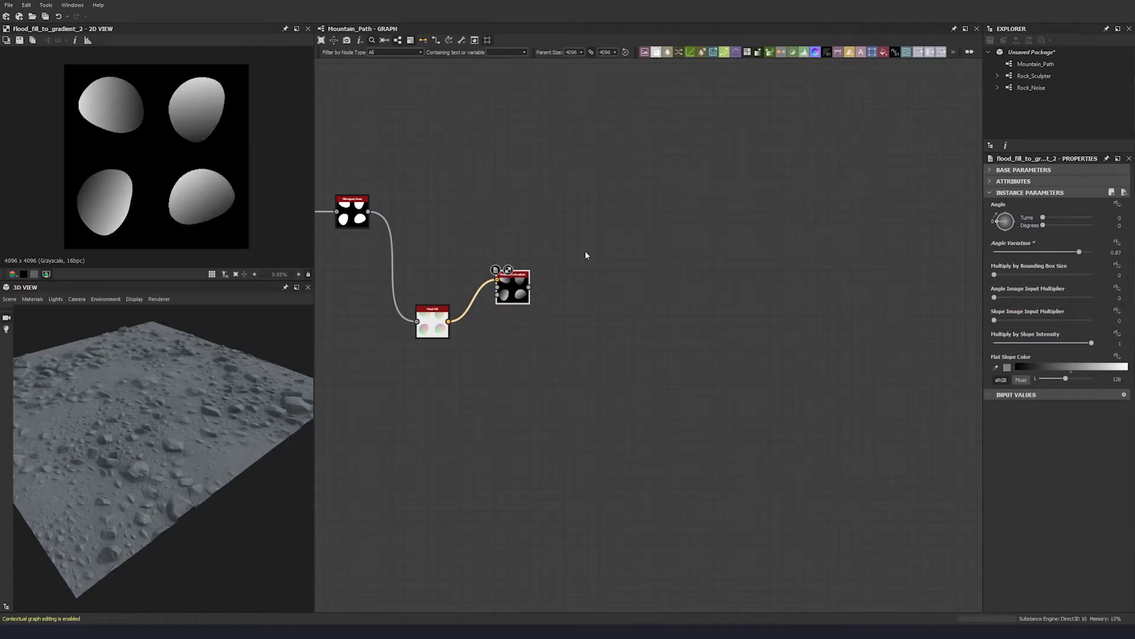
- Duplicate the Flood Fill to Gradient node four times with its Flood Fill connection and stack all five nodes in a vertical column
left_click_drag(519, 290, 530, 256)
key("ctrl+d")
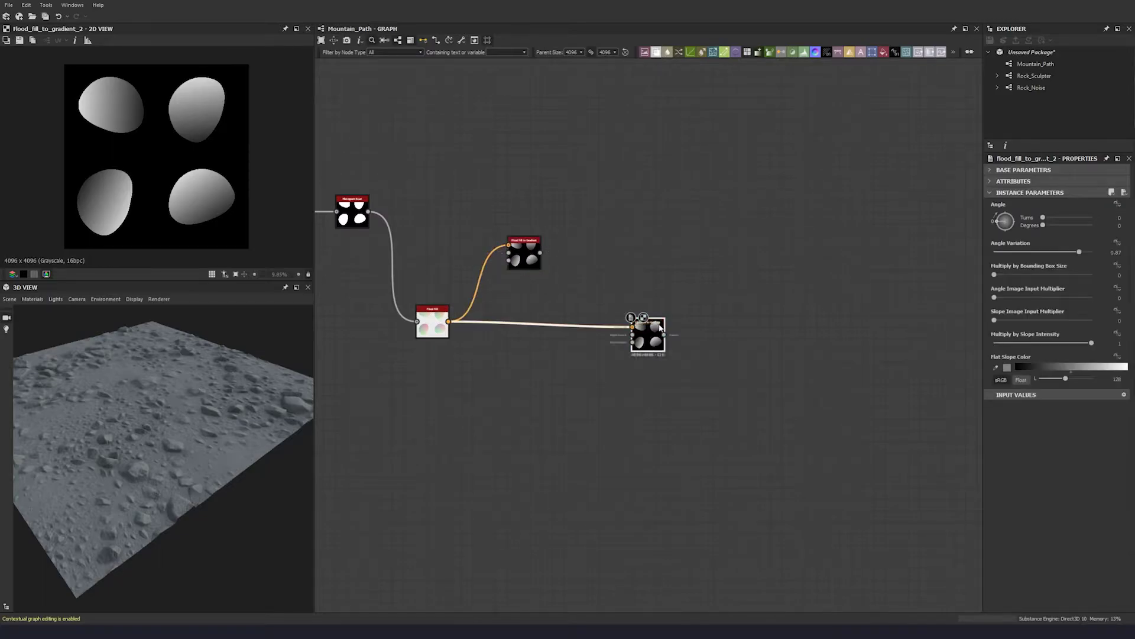
left_click_drag(648, 334, 525, 306)
key("ctrl+d")
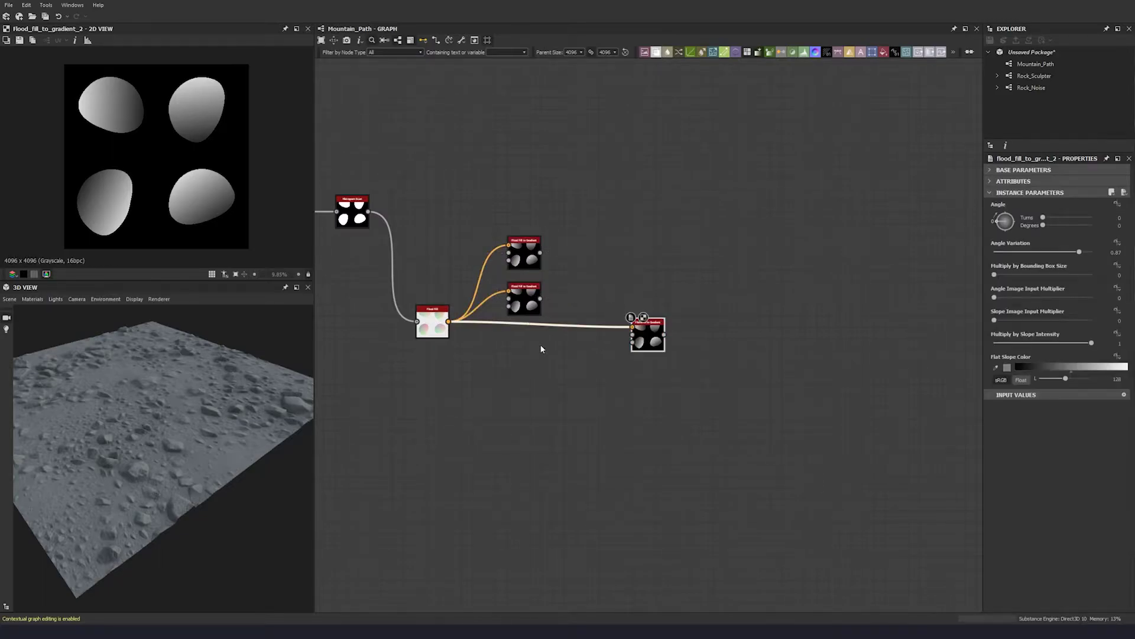
left_click_drag(674, 348, 525, 348)
key("ctrl+d")
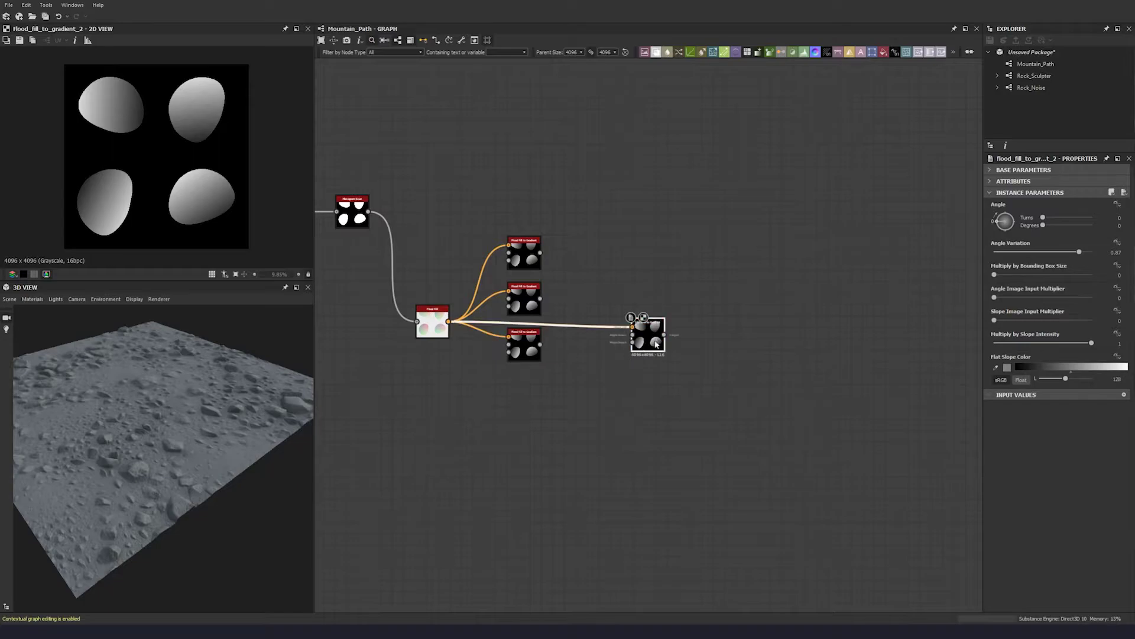
left_click_drag(651, 340, 525, 397)
key("ctrl+d")
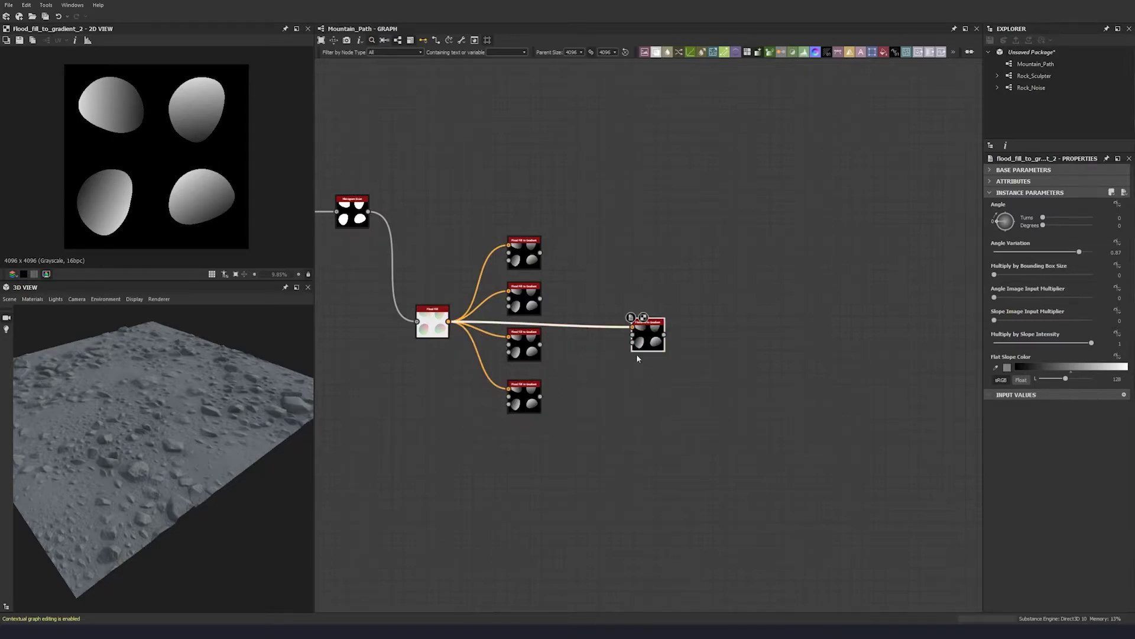
left_click_drag(646, 335, 523, 453)
middle_click_drag(567, 423, 560, 375)
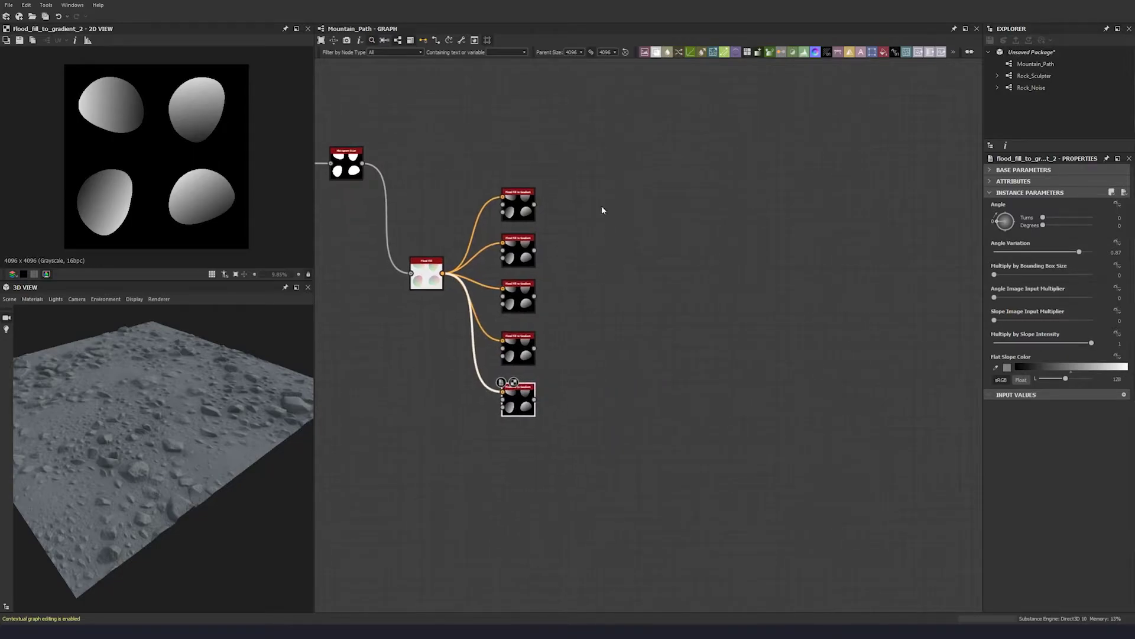
- Shift all five Flood Fill to Gradient nodes together slightly upward and farther from the Flood Fill node
left_click_drag(602, 204, 506, 444)
left_click_drag(519, 406, 530, 388)
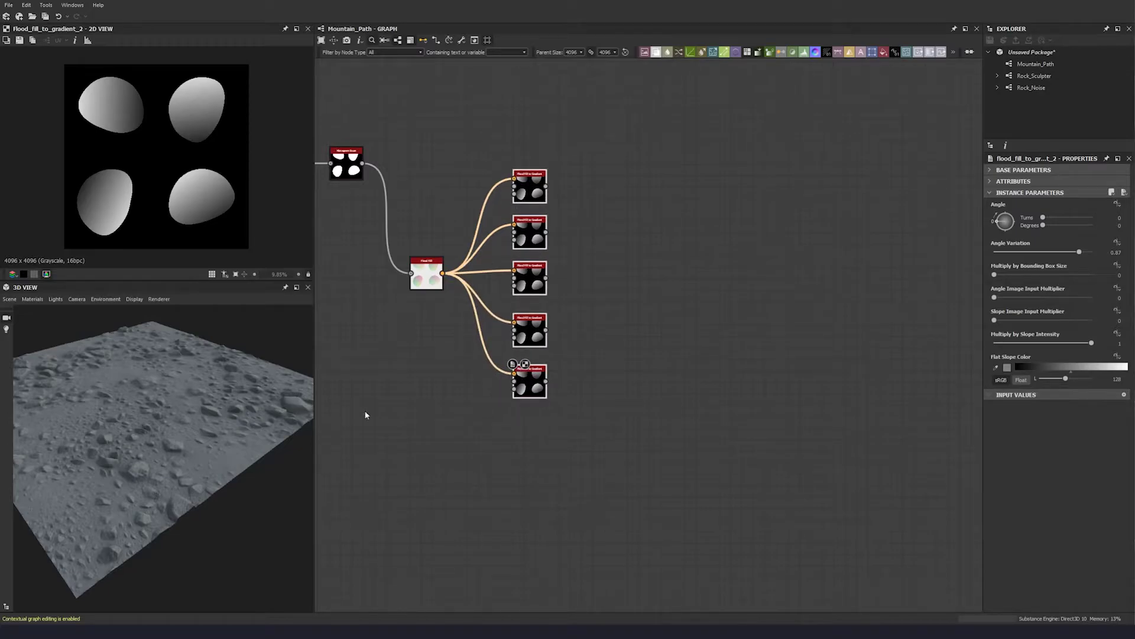
left_click(584, 442)
- Vary the Random Seed across the Flood Fill to Gradient nodes, using 7 for the topmost node and 5 for the lowest
middle_click_drag(553, 358, 538, 414)
middle_click_drag(512, 307, 508, 279)
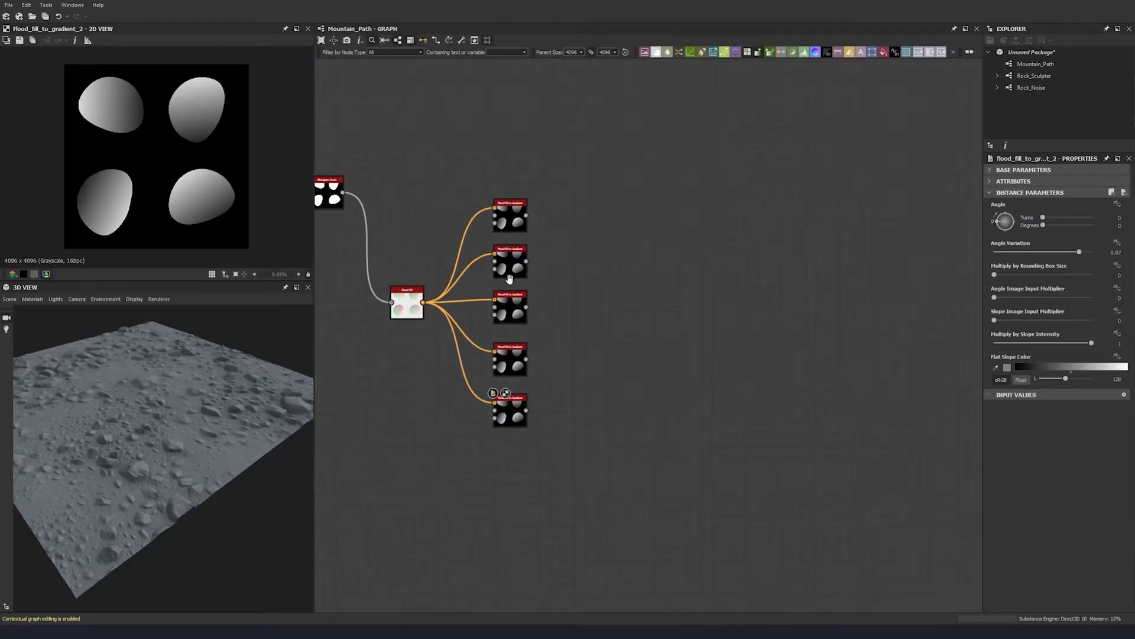
left_click(509, 216)
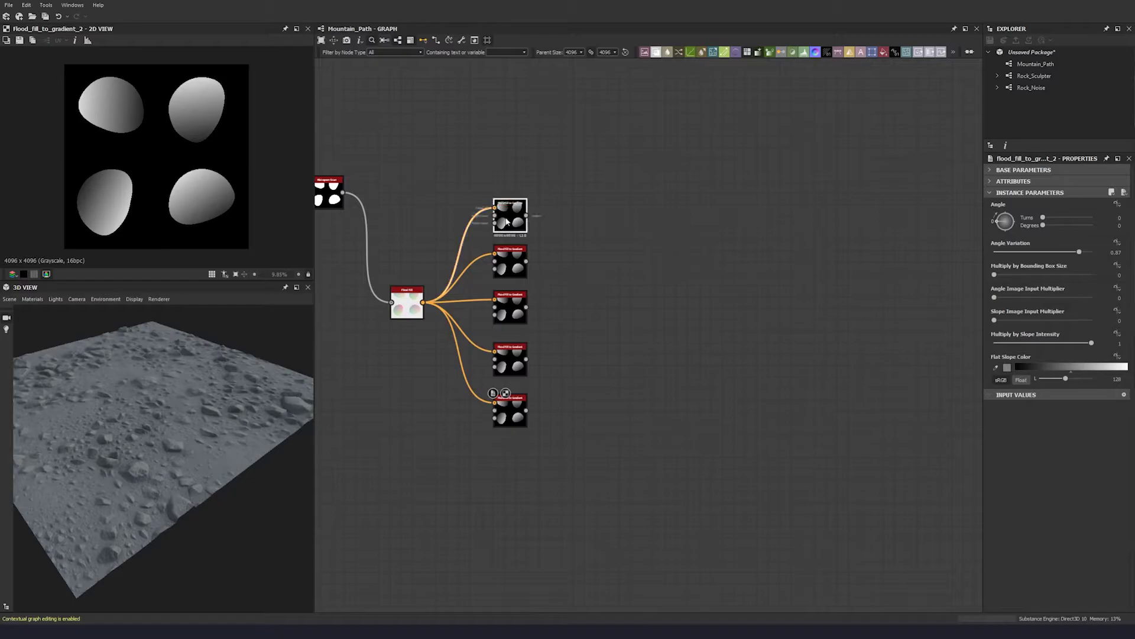
left_click(1023, 170)
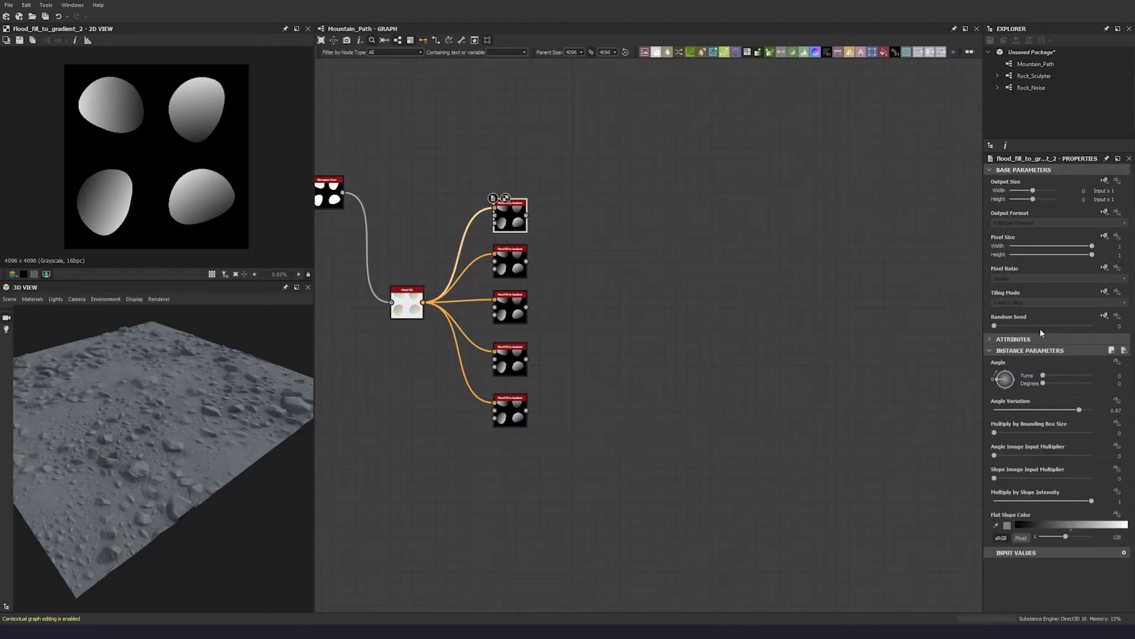
left_click_drag(1045, 325, 1062, 327)
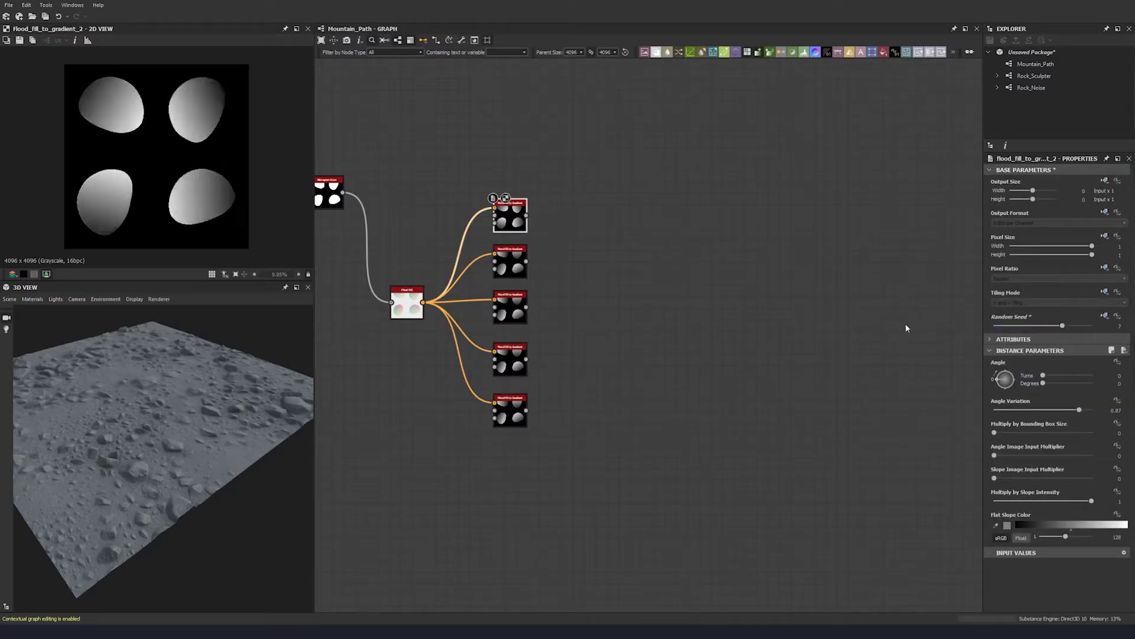
left_click(507, 271)
left_click(509, 308)
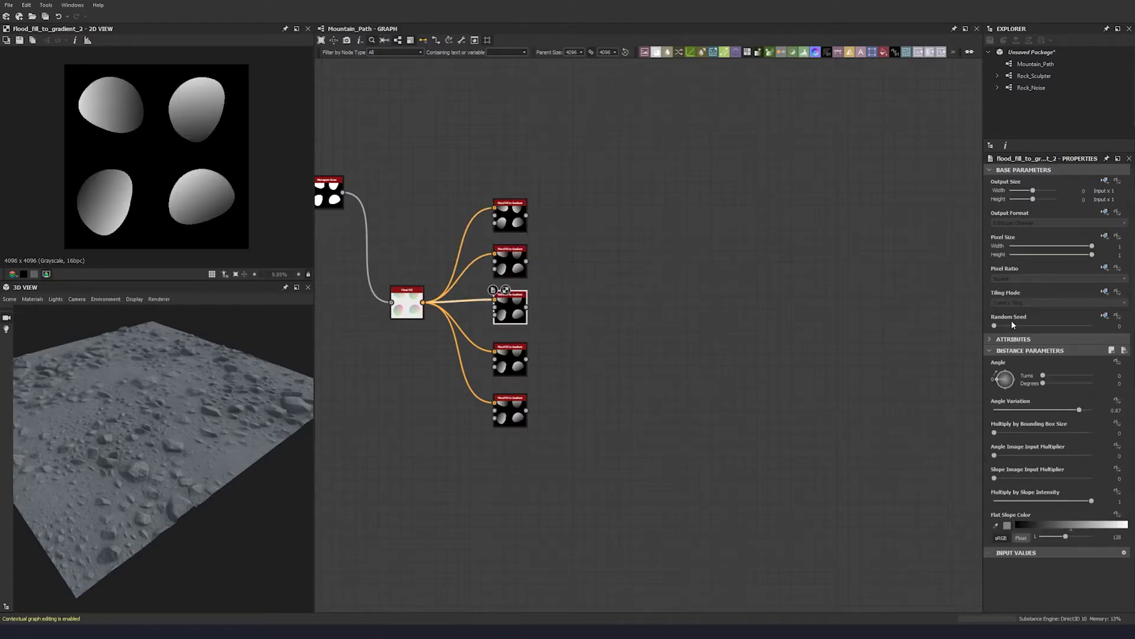
left_click(1010, 325)
left_click_drag(1012, 326, 1041, 326)
left_click(509, 358)
left_click(510, 410)
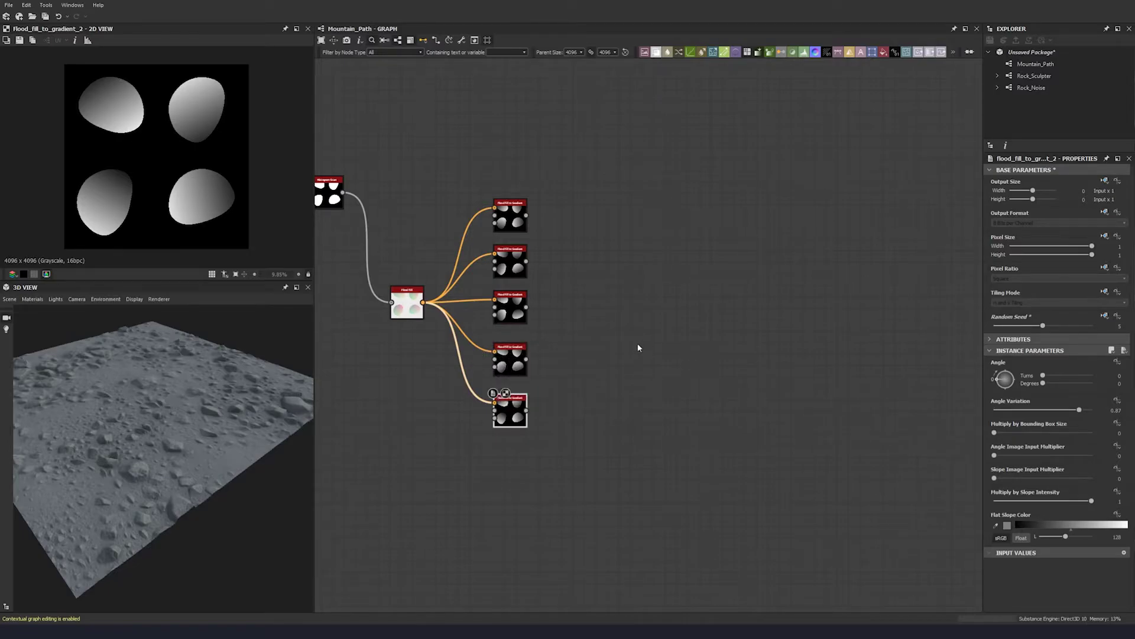
- Move the column of five Flood Fill to Gradient nodes up so it sits roughly centred on the Flood Fill node
middle_click_drag(557, 399, 595, 346)
middle_click_drag(643, 285, 658, 319)
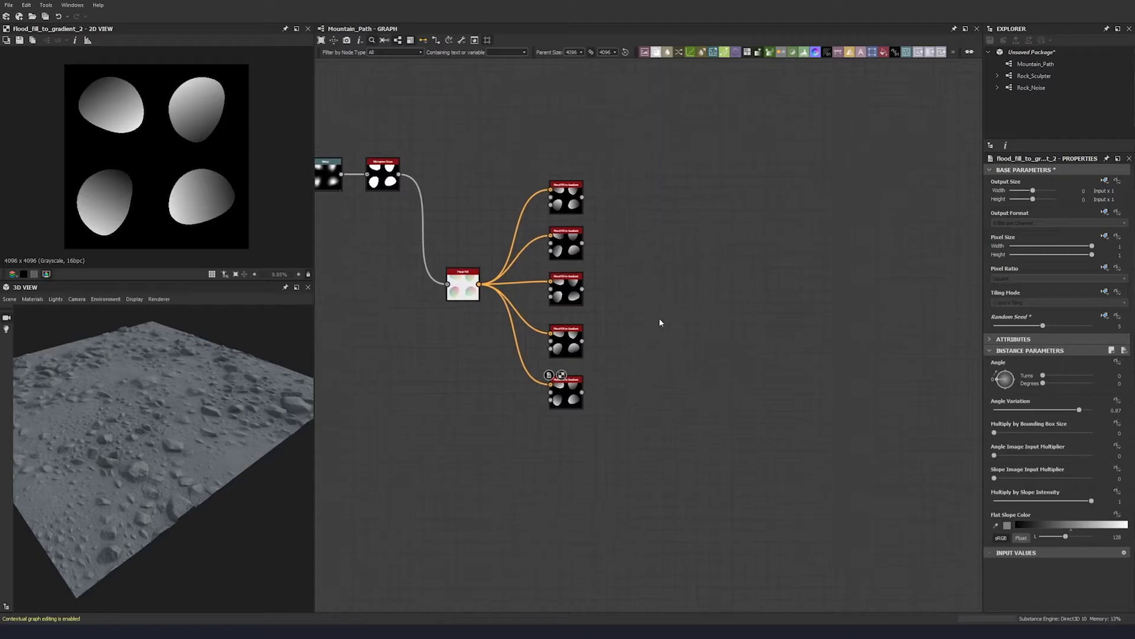
left_click_drag(663, 186, 575, 377)
left_click(645, 376)
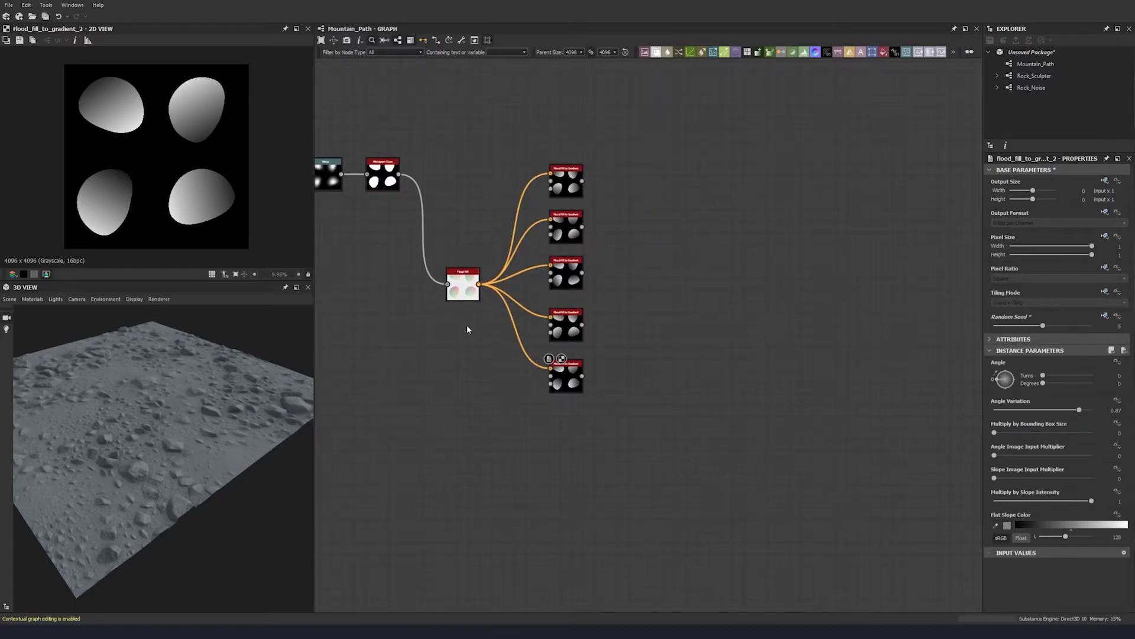
- Add a Bevel node below the Flood Fill branch and connect the Histogram Scan output to its input
key("space")
key("Escape")
key("space")
type("bevel")
key("Return")
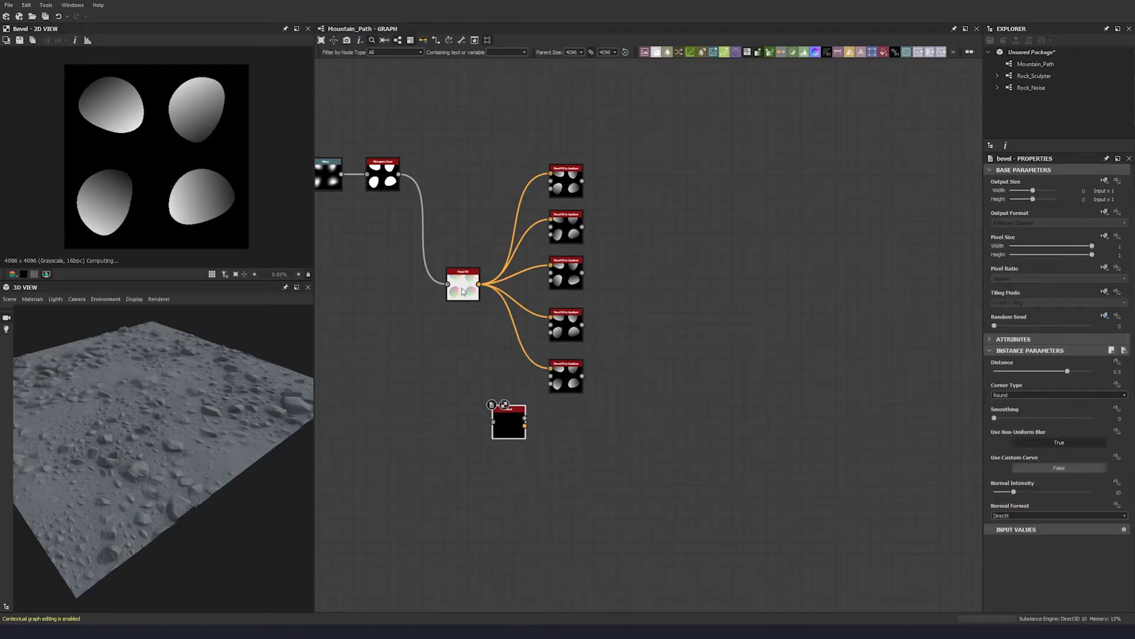
left_click_drag(398, 174, 493, 421)
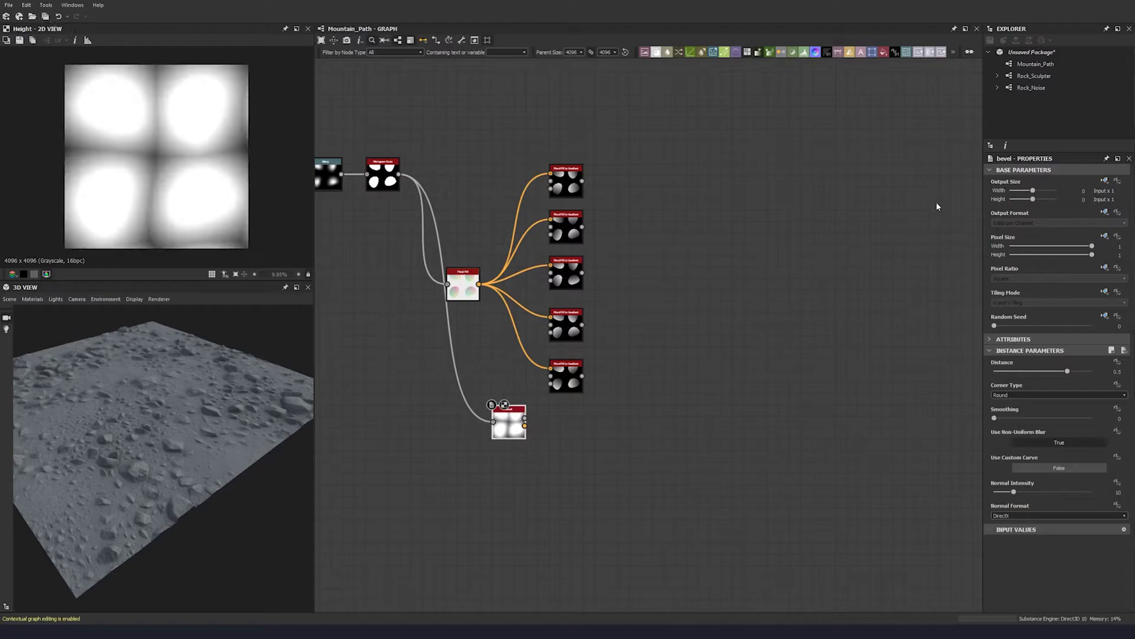
- Set the Bevel's Distance to -0.11 and inspect the softened shape edges up close
left_click(988, 170)
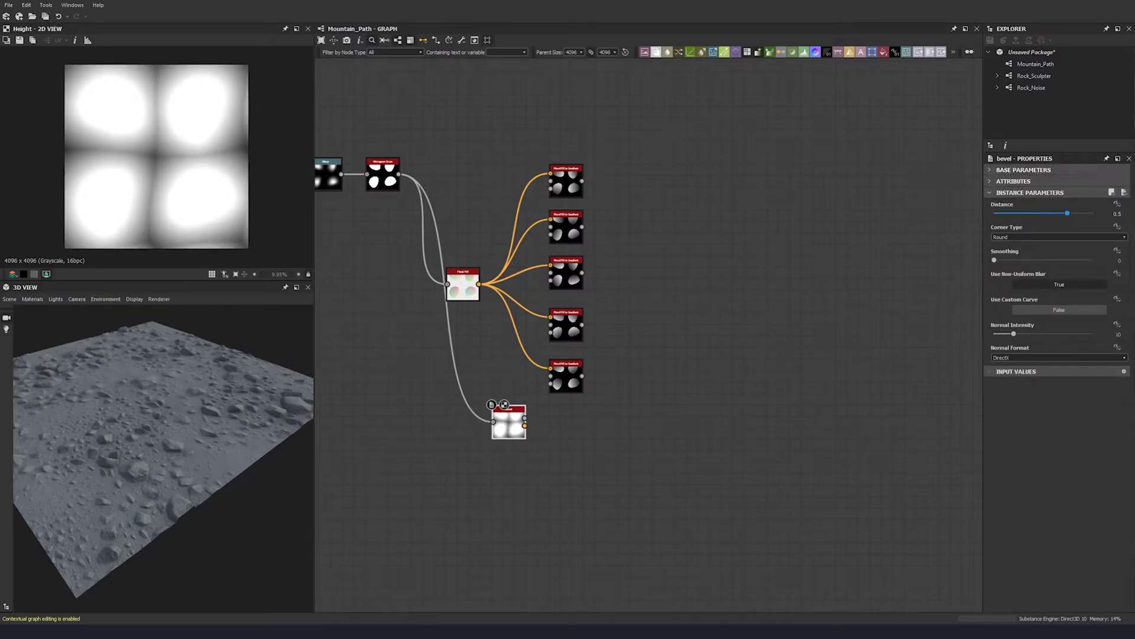
left_click(1117, 214)
type("-0.11")
key("Return")
middle_click_drag(718, 414, 750, 411)
scroll(225, 165, "up", 3)
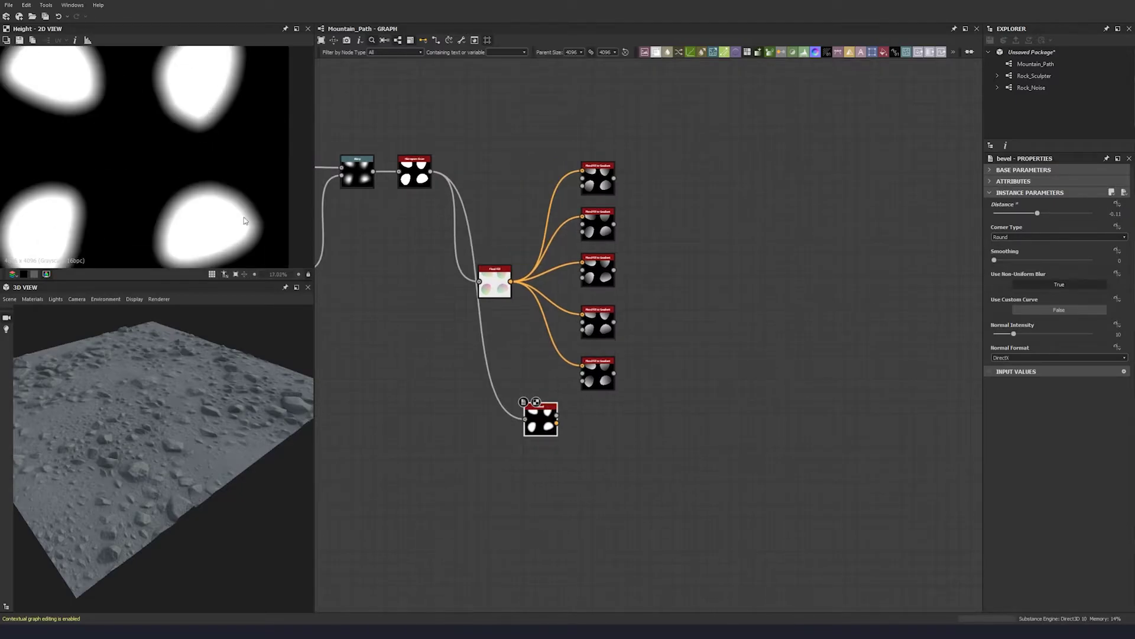
- Set the Bevel's Smoothing to about 1.4 and move the Bevel node further below the Flood Fill branch
middle_click_drag(589, 445, 583, 416)
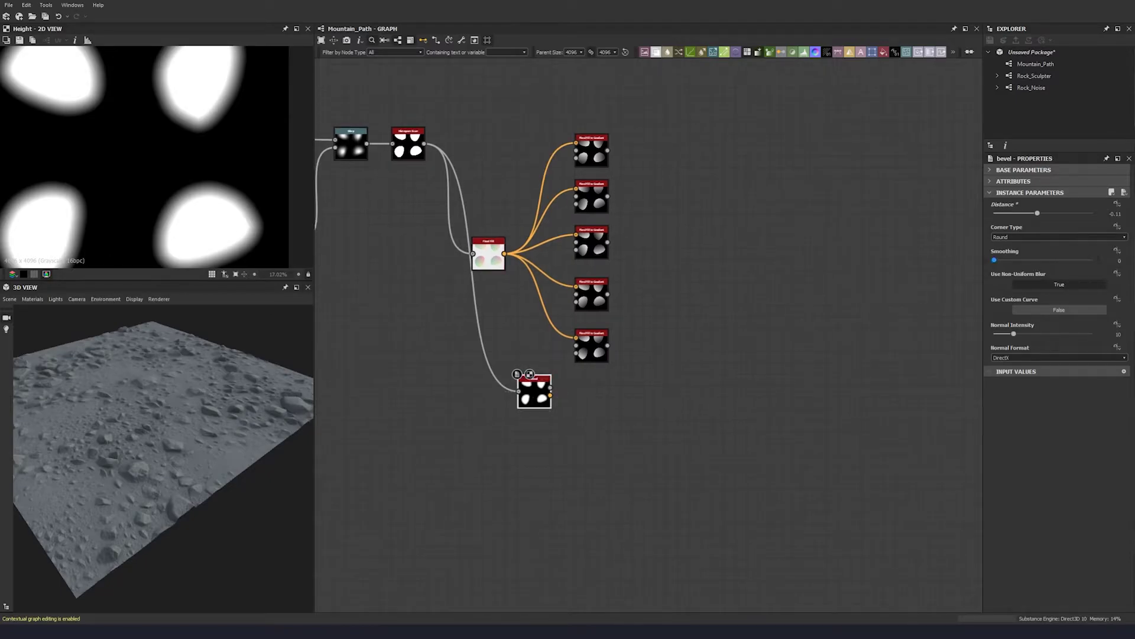
left_click(1120, 260)
key("Return")
middle_click_drag(618, 452, 577, 441)
left_click_drag(496, 386, 462, 423)
middle_click_drag(641, 250, 598, 259)
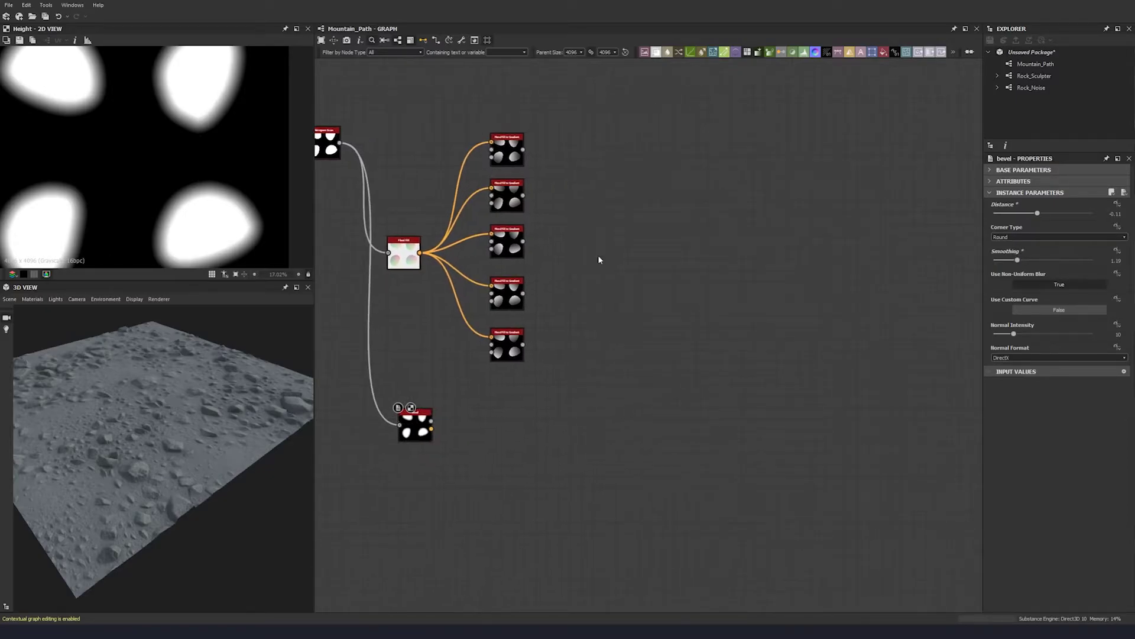
scroll(559, 386, "down", 3)
scroll(823, 436, "up", 4)
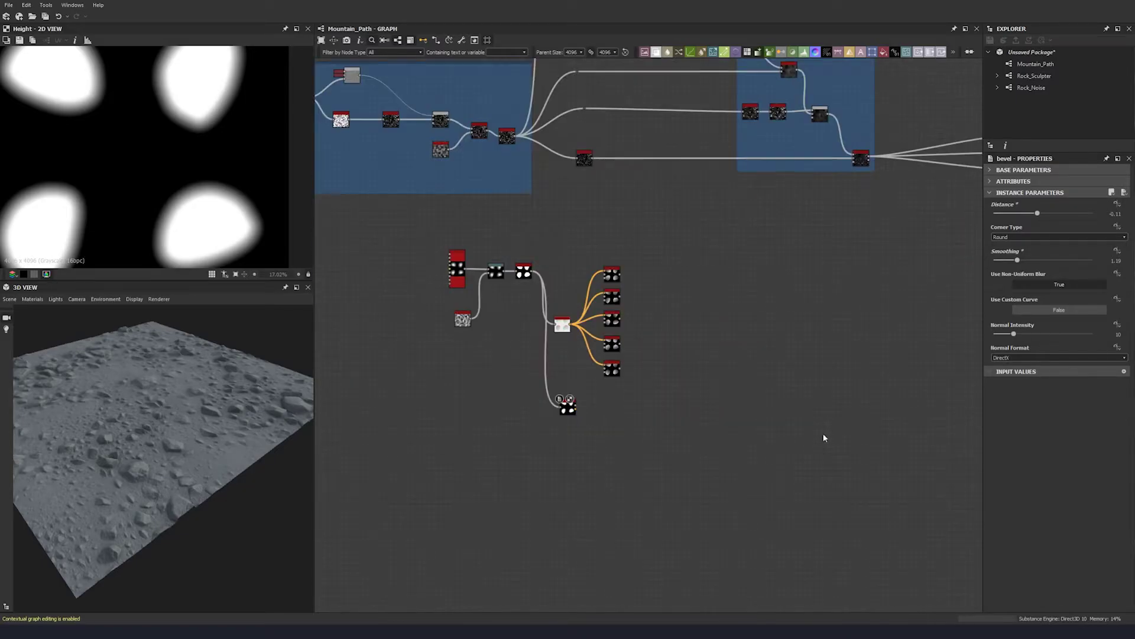
- Add a Blend node in Min (Darken) mode and connect the lowest Flood Fill to Gradient and the Bevel height output to it
middle_click_drag(644, 402, 589, 403)
key("space")
left_click(732, 366)
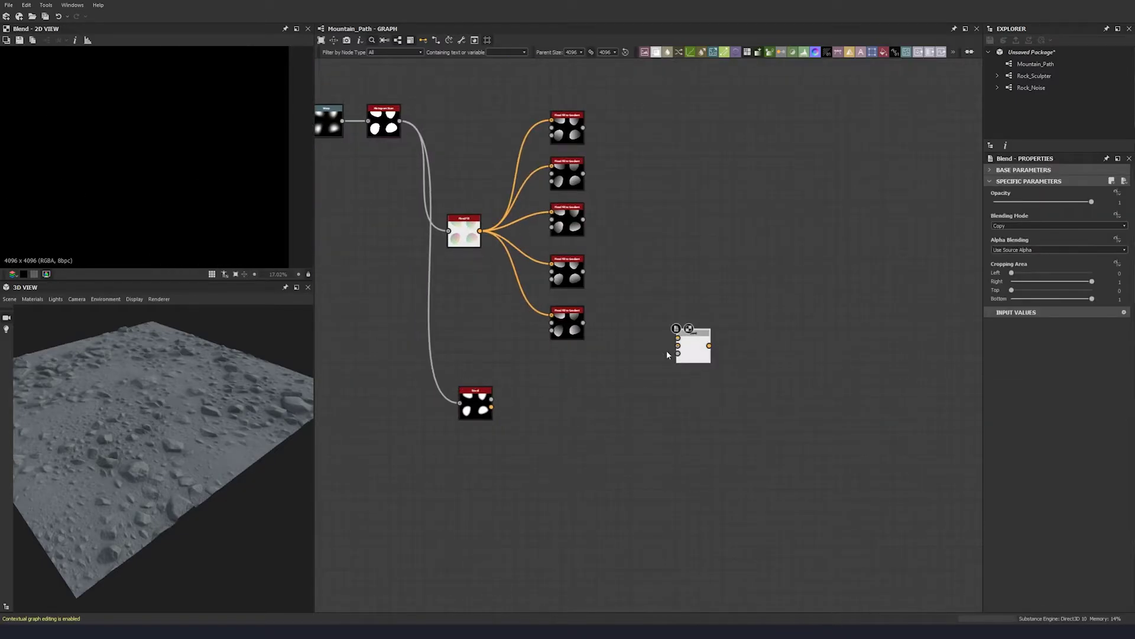
left_click(1001, 227)
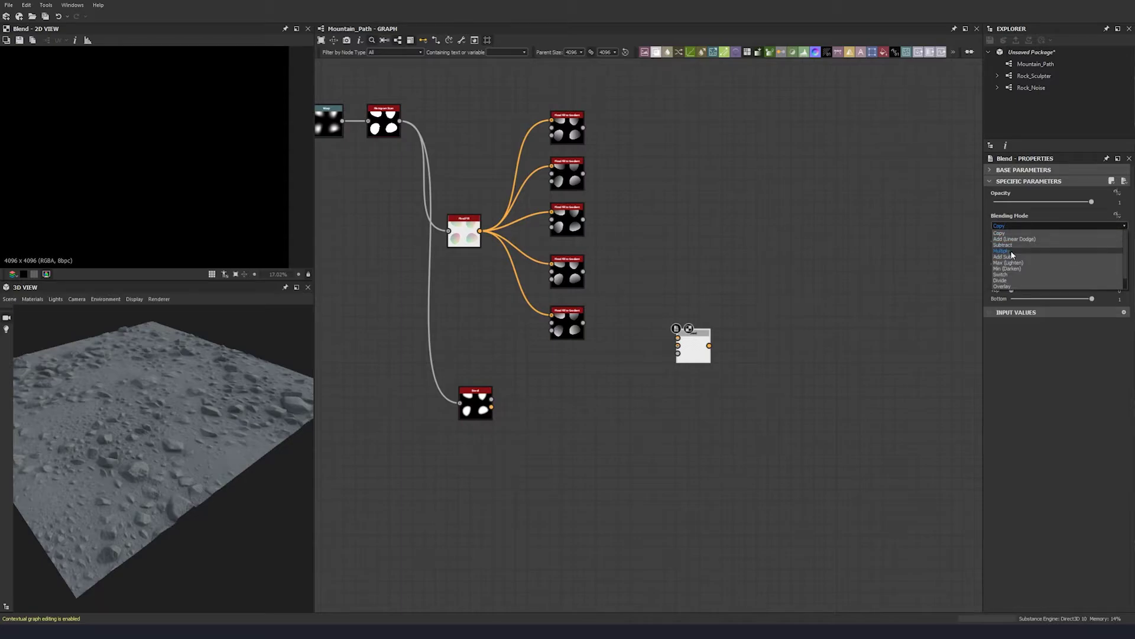
left_click(1011, 269)
left_click_drag(584, 322, 677, 337)
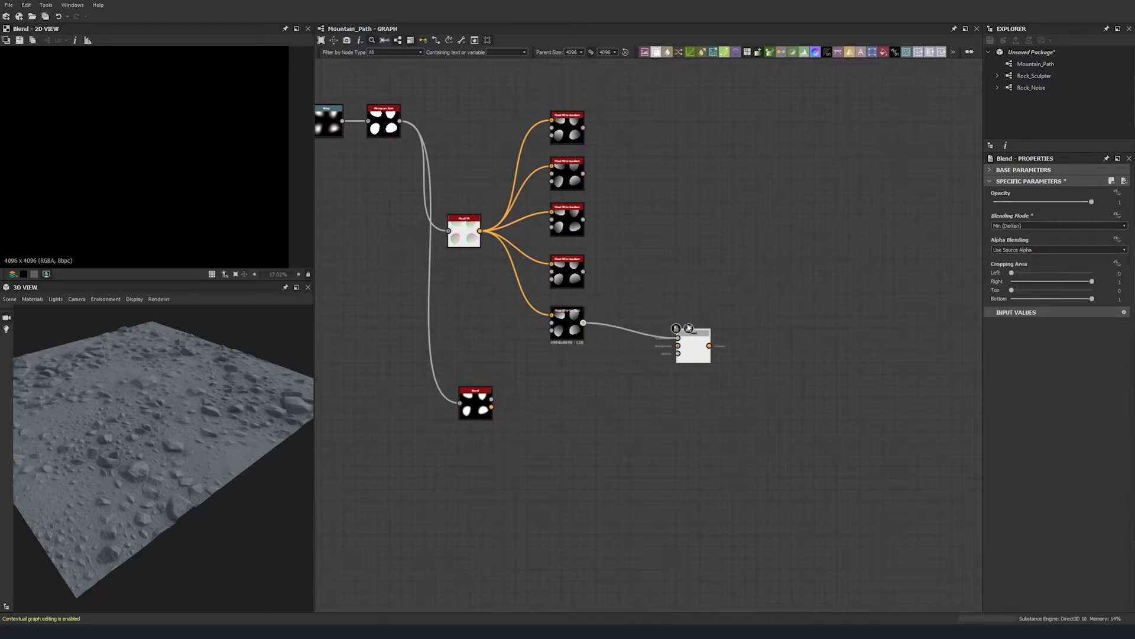
mouse_move(492, 399)
left_mouse_down()
mouse_move(678, 346)
mouse_move(487, 414)
left_mouse_up()
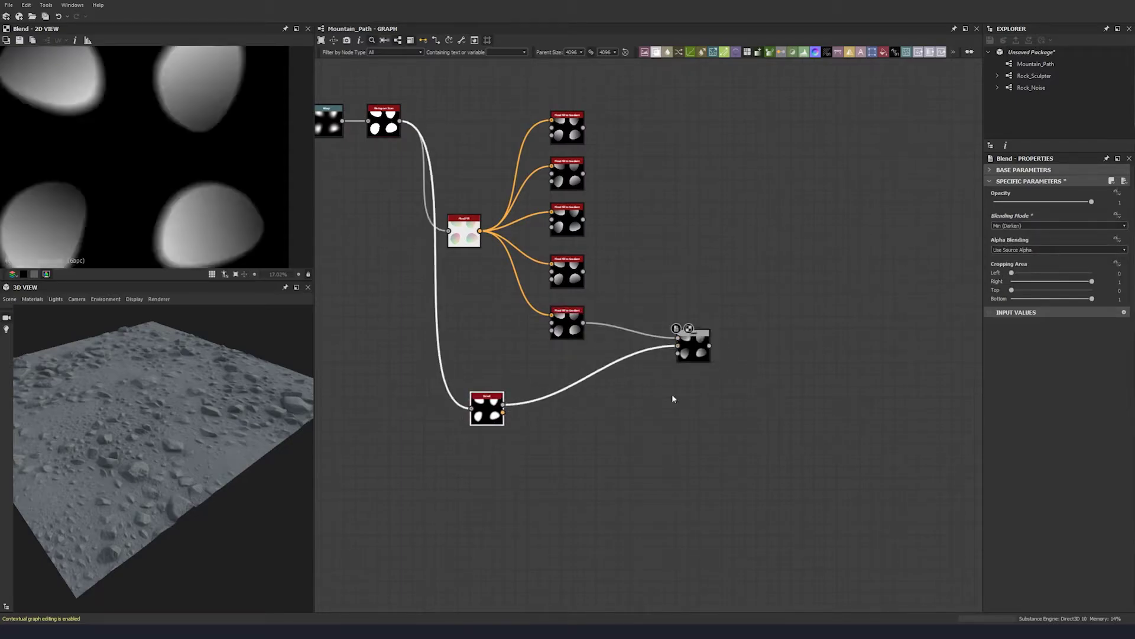
left_click(693, 353)
key("f")
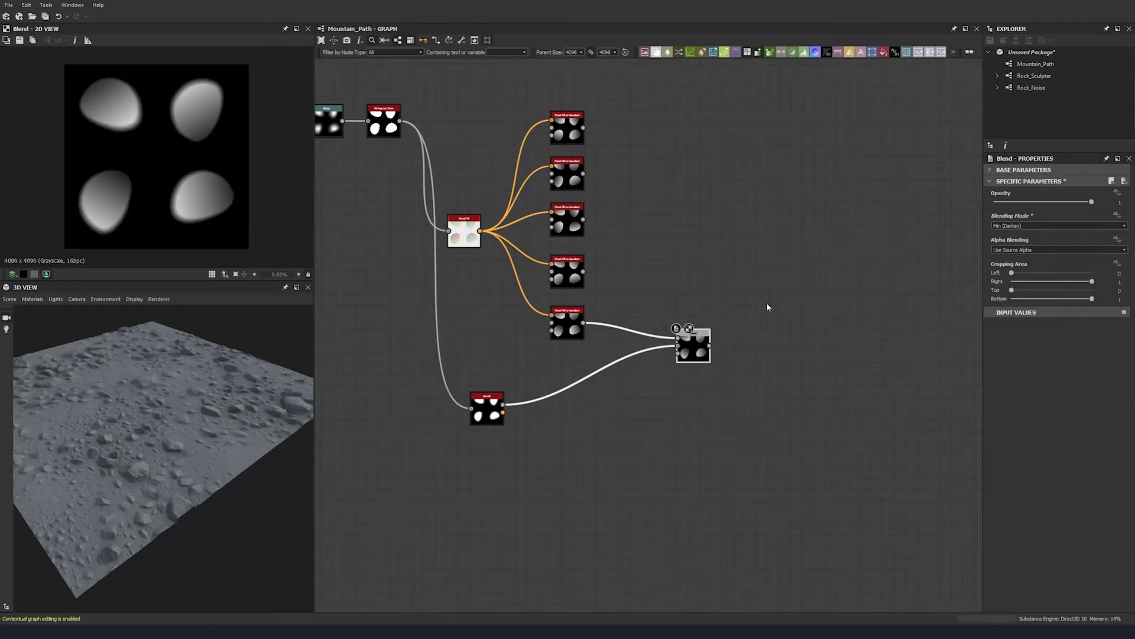
- Duplicate the Min (Darken) Blend twice and chain the copies, feeding in the fourth and third Flood Fill to Gradient outputs
middle_click_drag(740, 304, 622, 318)
key("ctrl+d")
left_click_drag(636, 349, 464, 286)
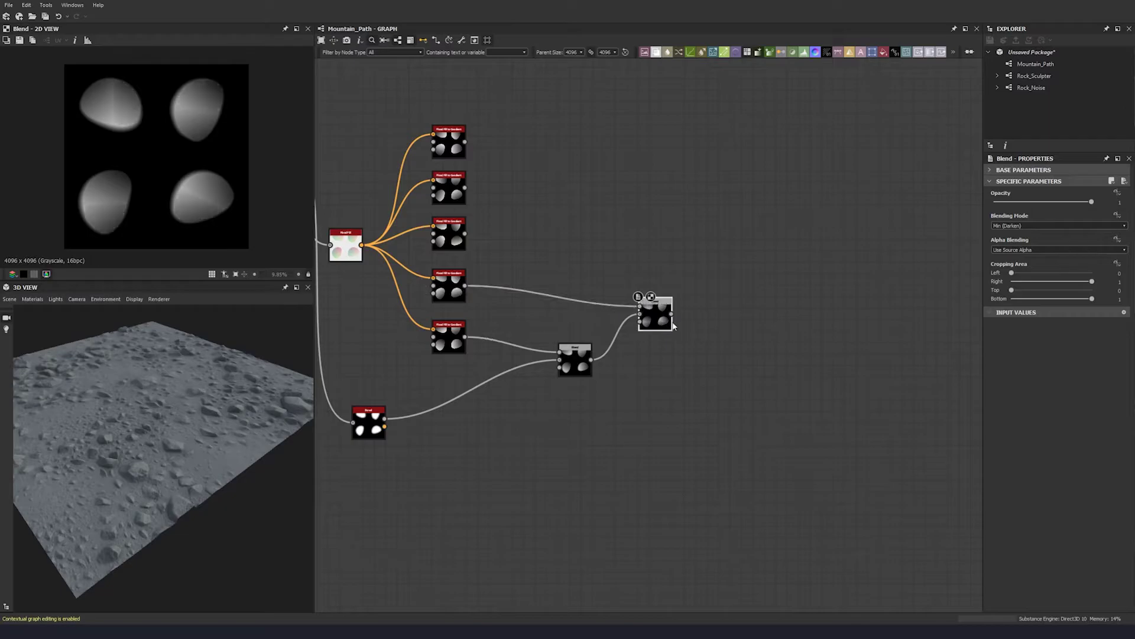
left_click_drag(663, 320, 702, 274)
key("ctrl+d")
left_click_drag(466, 233, 723, 249)
- Add two more duplicated Blends to the end of the chain, fed by the second and topmost Flood Fill to Gradient nodes
key("ctrl+d")
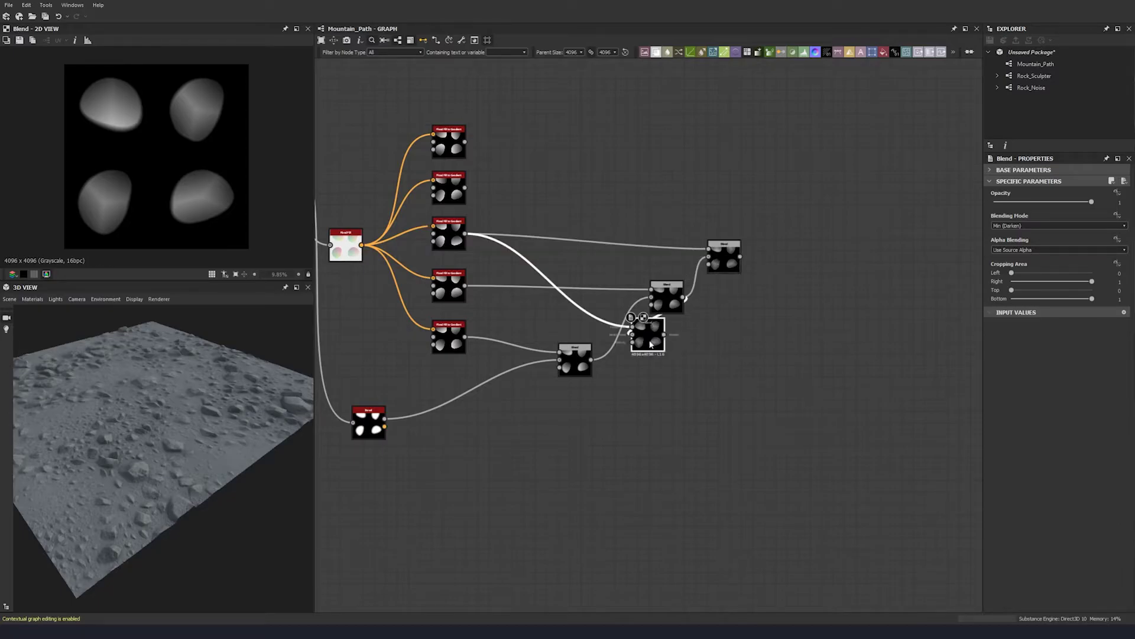
left_click_drag(650, 332, 446, 180)
left_click_drag(782, 235, 794, 212)
key("ctrl+d")
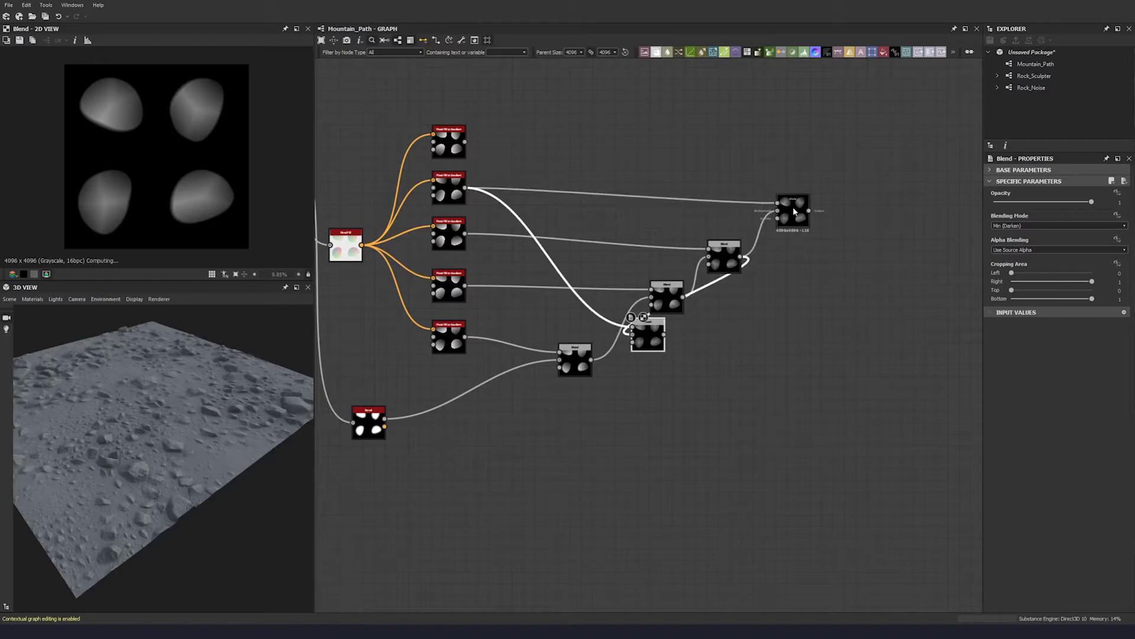
left_click_drag(654, 328, 857, 168)
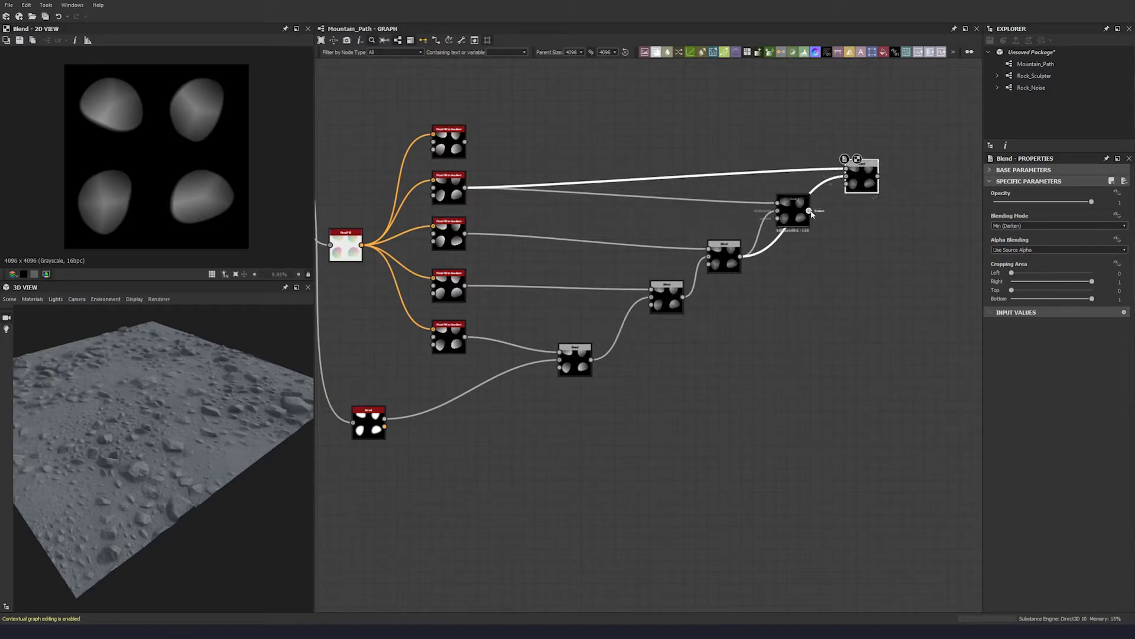
left_click_drag(809, 210, 845, 179)
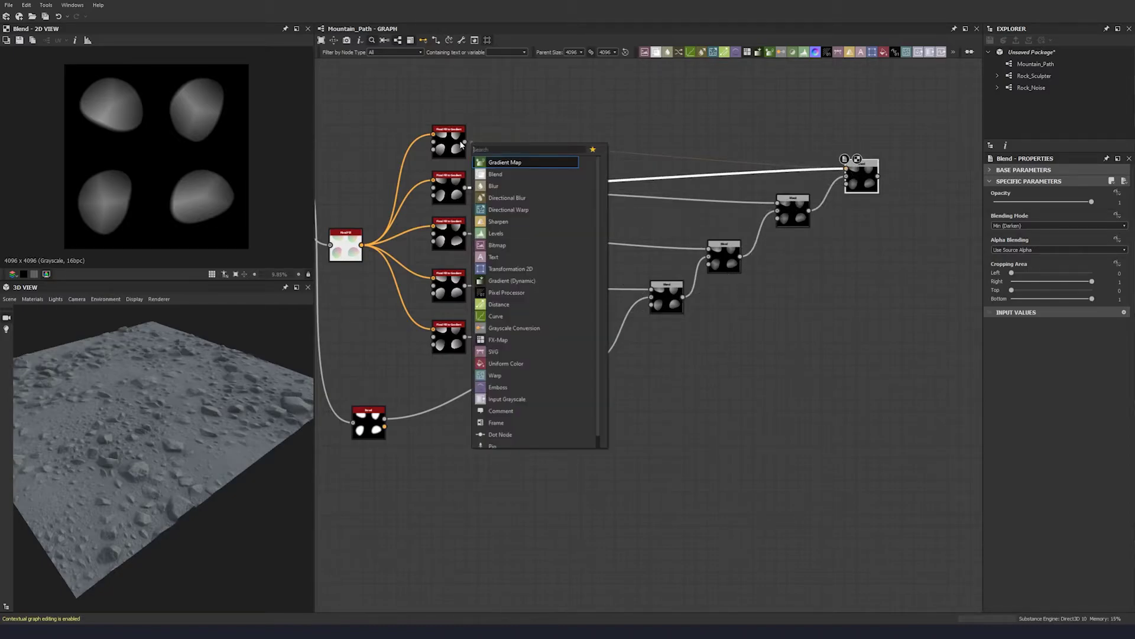
left_click_drag(464, 142, 877, 154)
- Align the upper Blend nodes with the rows of their gradient inputs to straighten the connections
left_click_drag(460, 151, 448, 150)
left_click(708, 217)
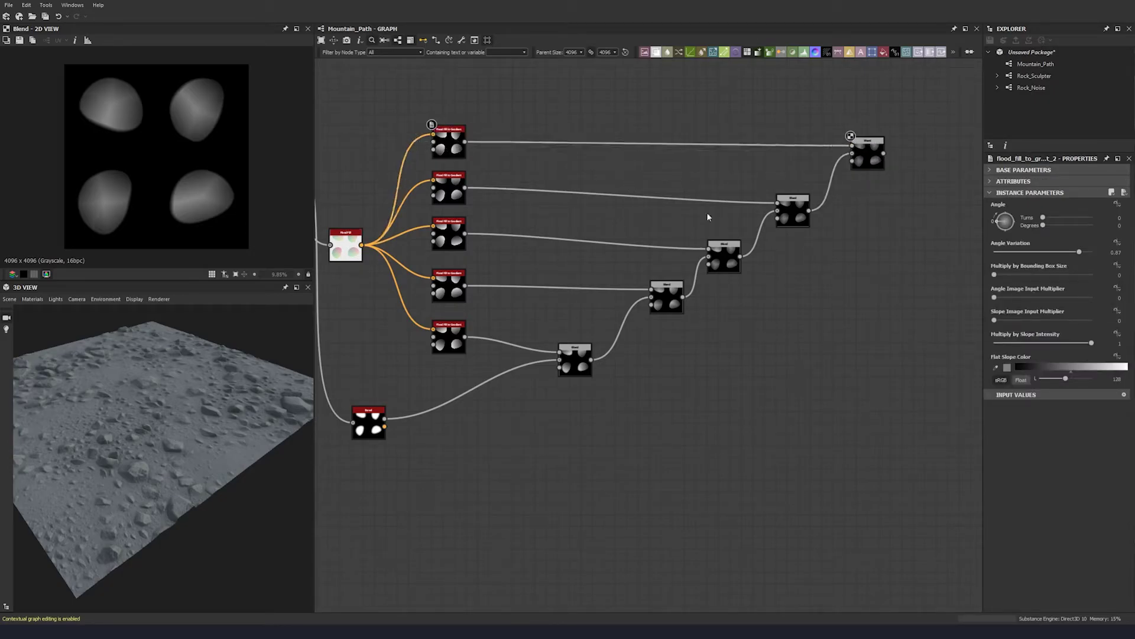
left_click_drag(807, 218, 806, 206)
left_click(801, 249)
left_click_drag(722, 260, 729, 249)
left_click(732, 264)
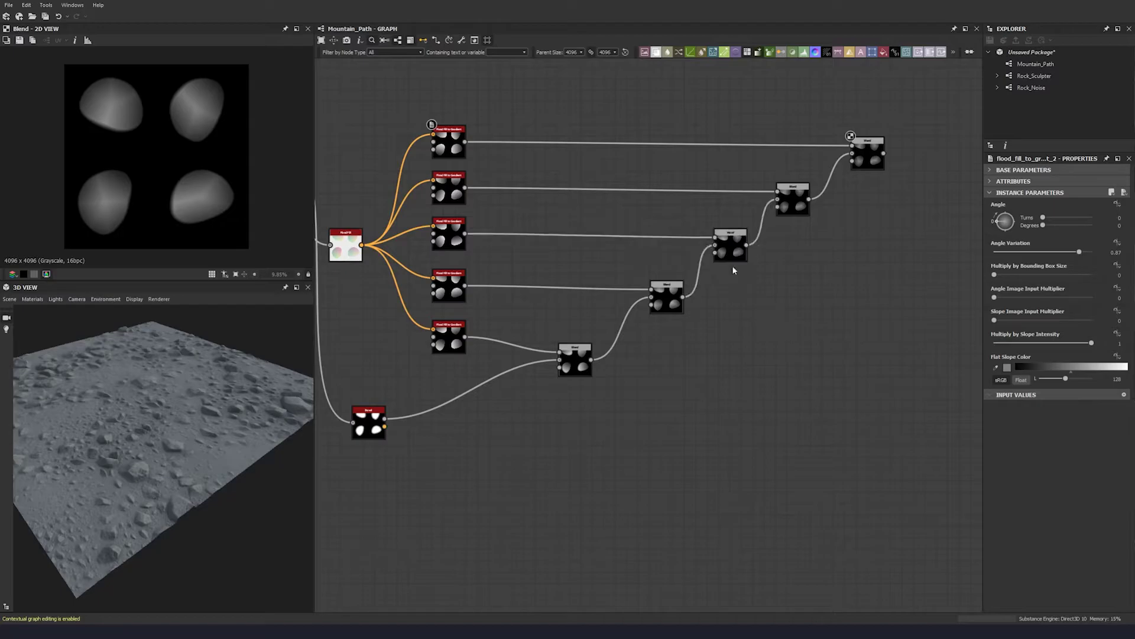
- Insert a Gradient Map between the topmost Flood Fill to Gradient and its Blend, with Color Mode set to Grayscale
key("space")
type("gradient")
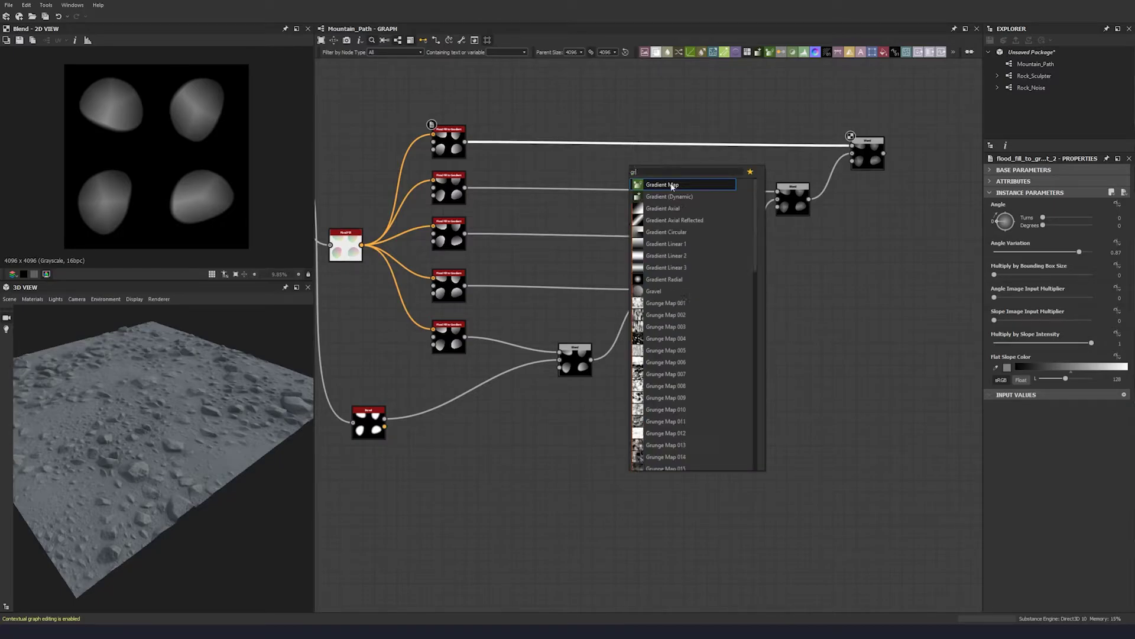
key("Return")
left_click(1080, 205)
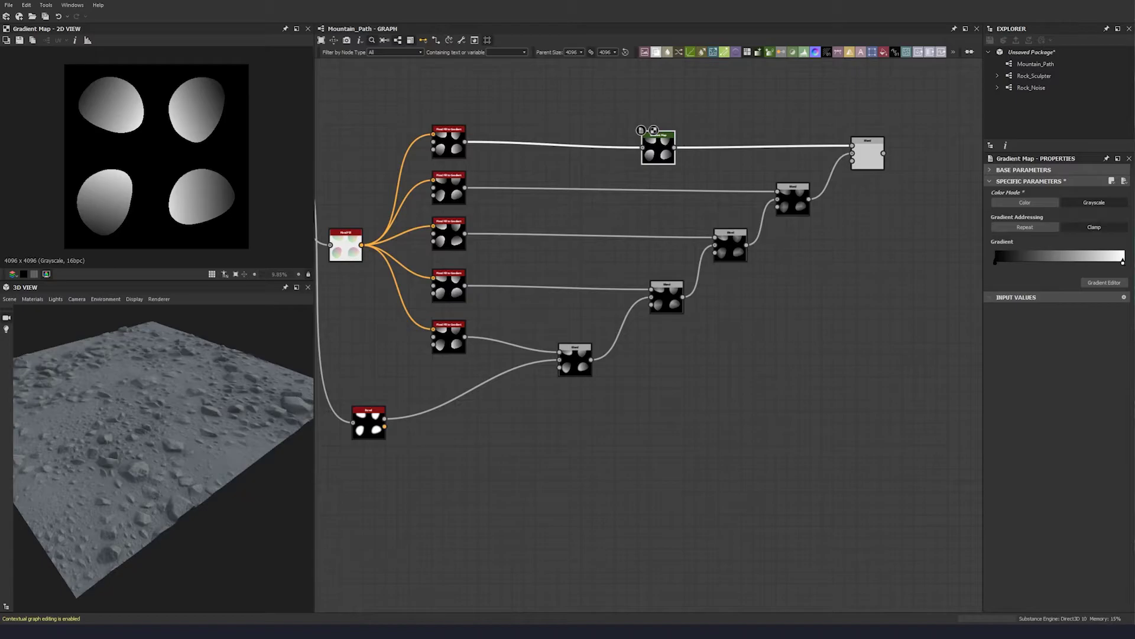
- Shape the Gradient Map's ramp with black ends, a white plateau at about 23–32%, and a fade to black by about 80%
key("Delete")
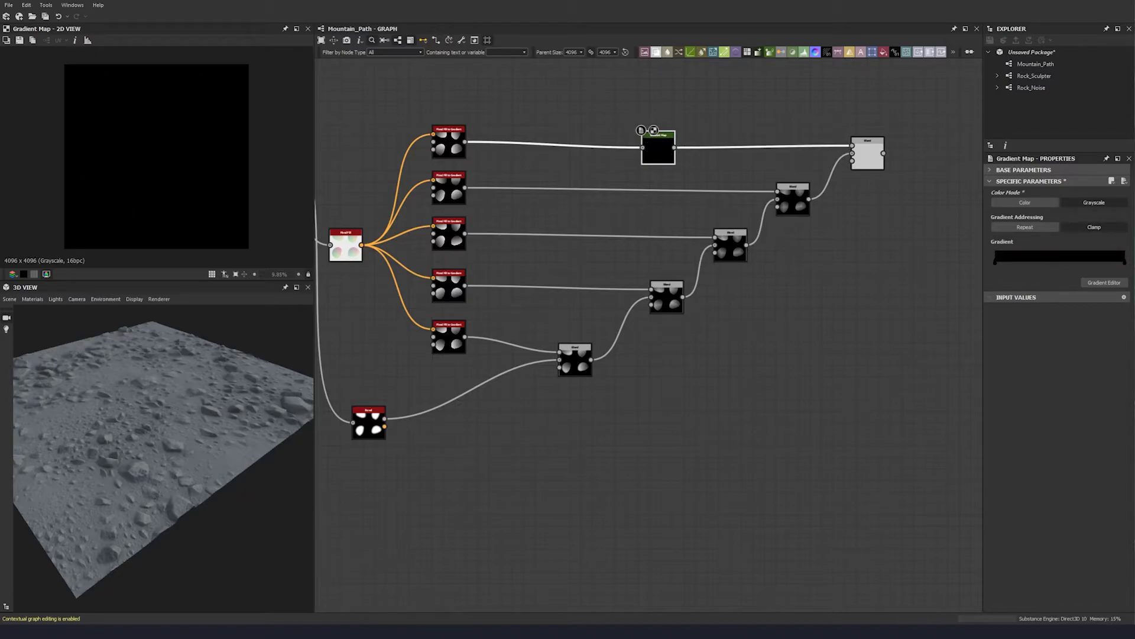
key("ctrl+z")
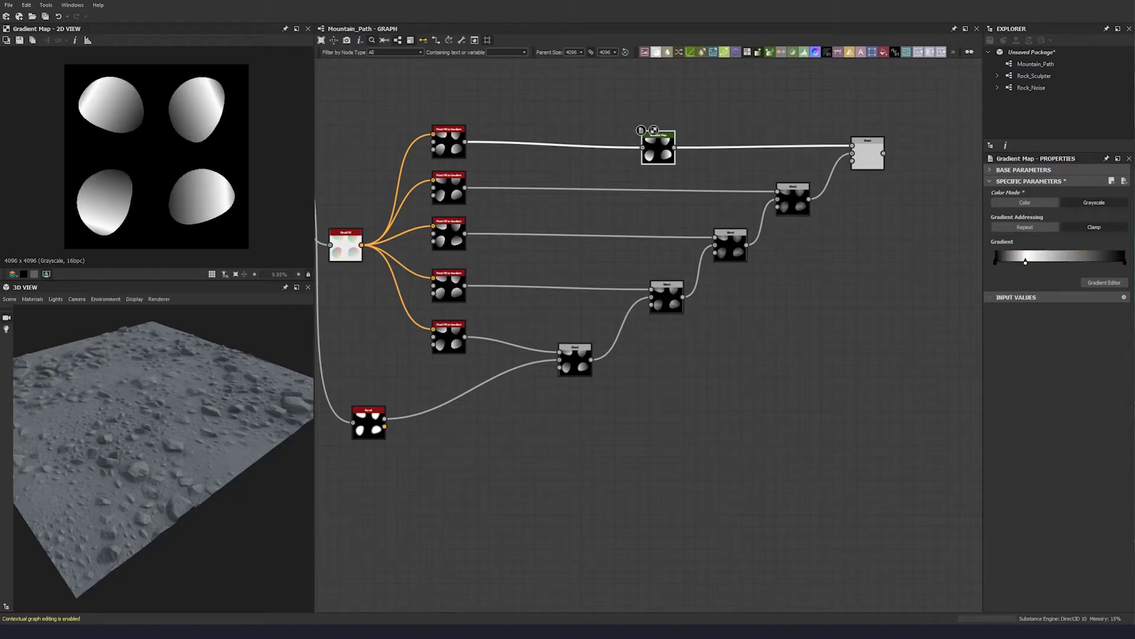
left_click_drag(996, 262, 1037, 261)
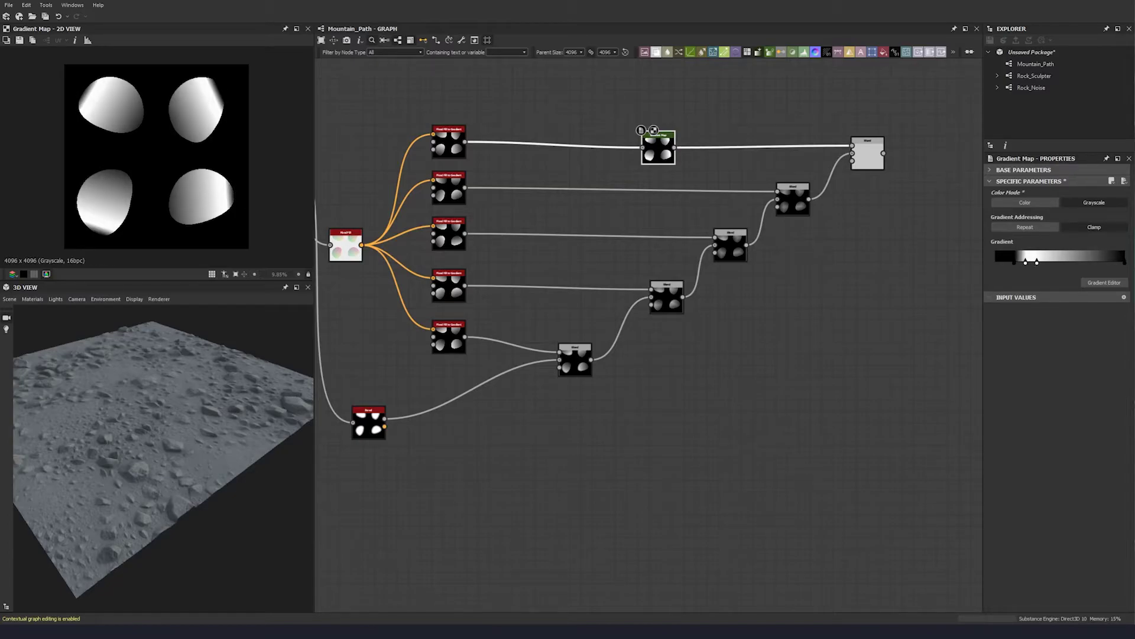
left_click_drag(1124, 262, 1099, 262)
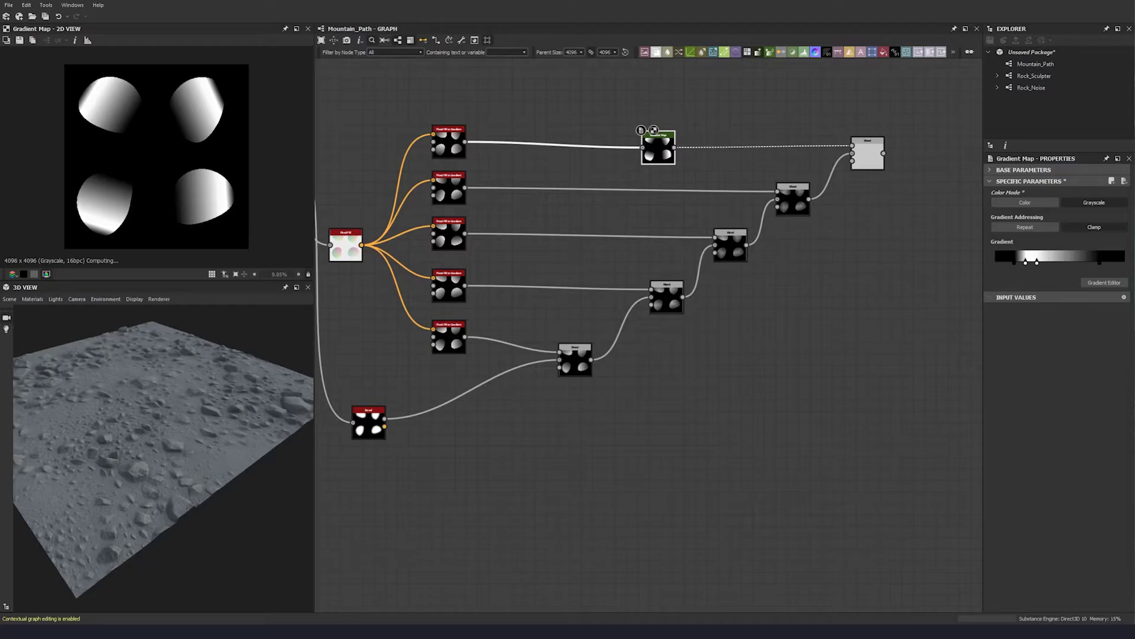
left_click_drag(1014, 261, 1025, 261)
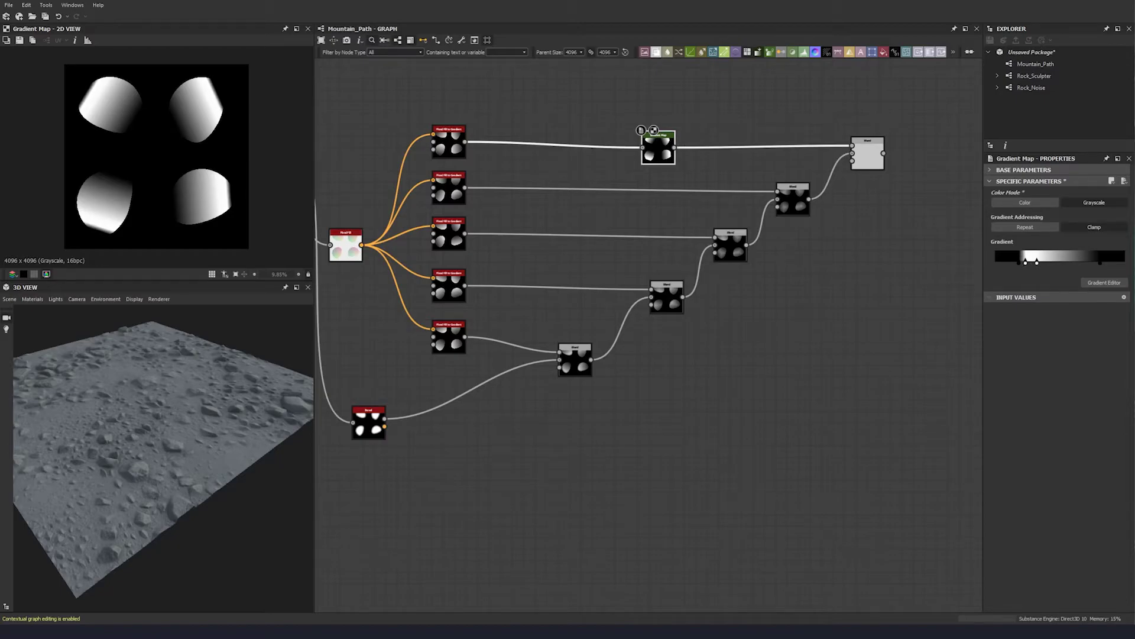
- Duplicate the Gradient Map, insert the copy between the second Flood Fill to Gradient and its Blend, and align it with that row
left_click_drag(664, 154, 661, 149)
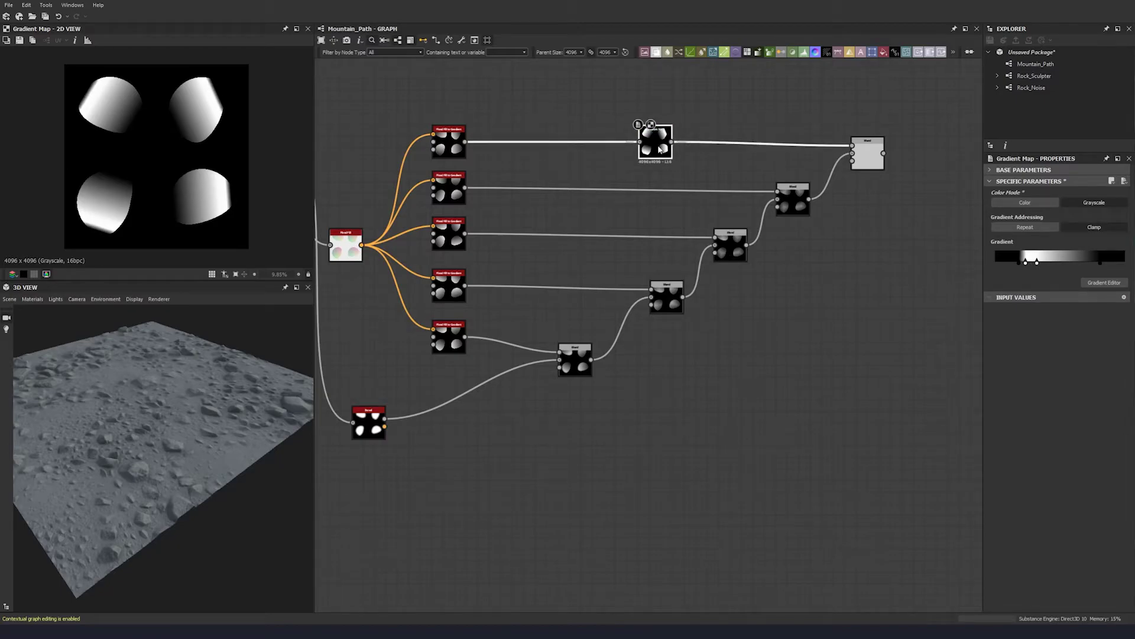
key("ctrl+d")
left_click_drag(643, 332, 628, 220)
left_click_drag(464, 187, 778, 199)
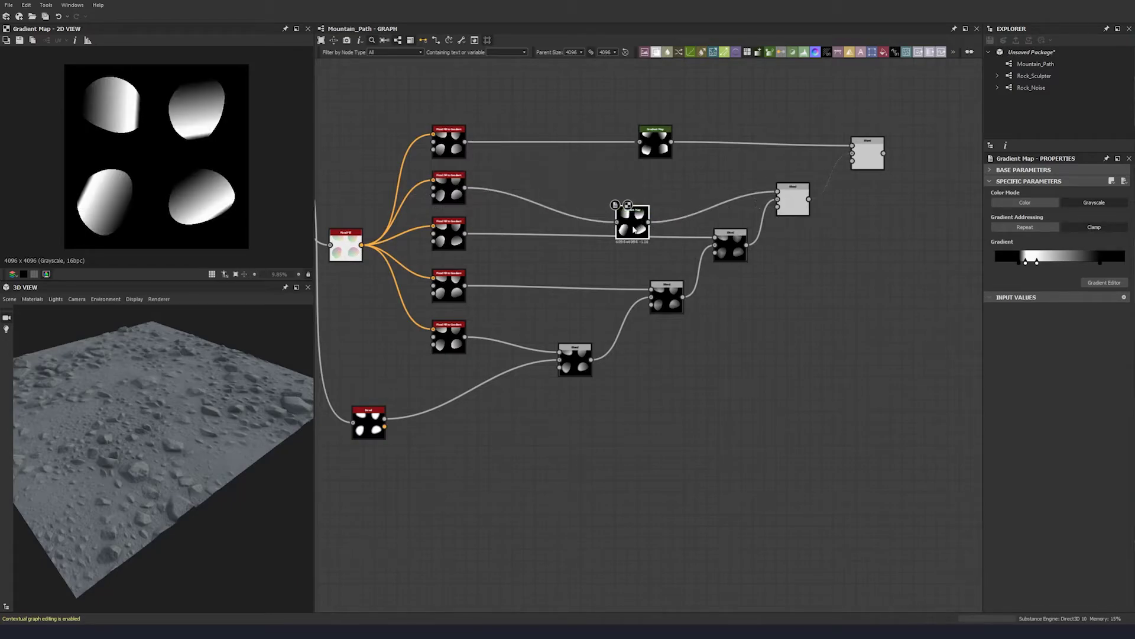
left_click_drag(634, 230, 651, 204)
- Insert another Gradient Map copy between the third Flood Fill to Gradient and its Blend, aligned with that row
key("ctrl+d")
left_click(612, 248)
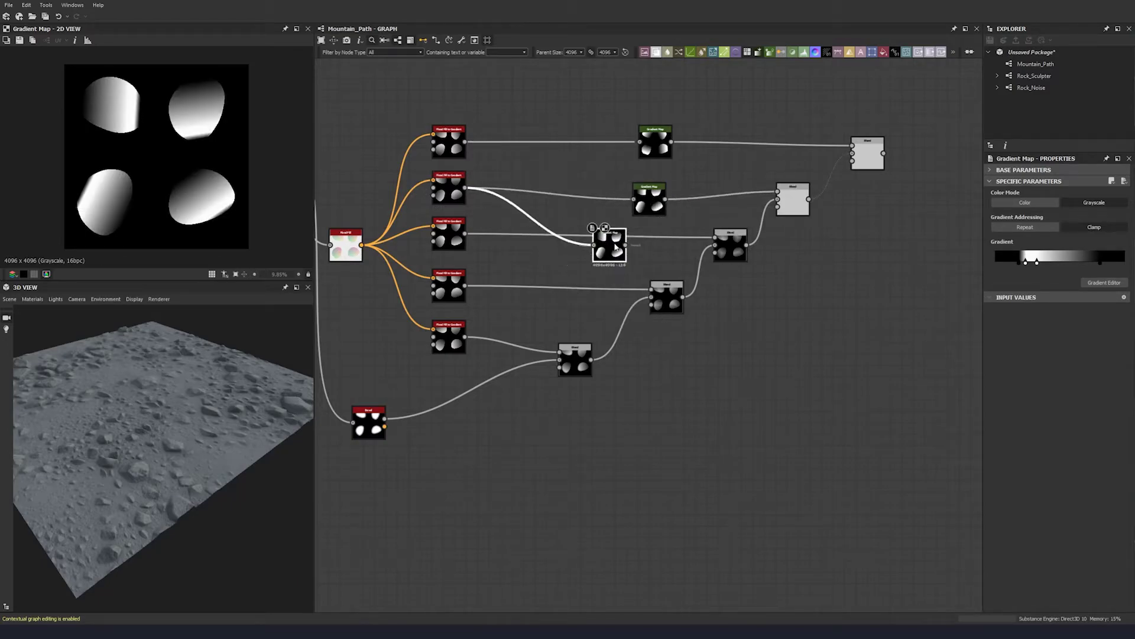
left_click_drag(465, 233, 715, 239)
left_click_drag(611, 249, 611, 238)
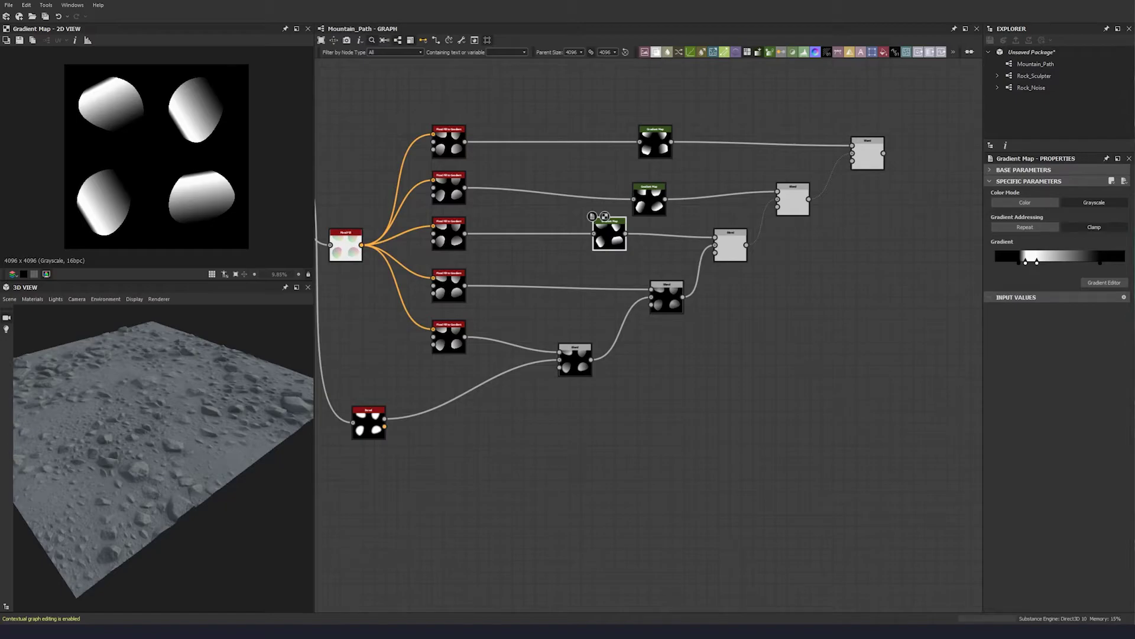
- Adjust the third row's Gradient Map by moving its last black key to about 90% and nudging its white plateau slightly along the ramp
left_click(688, 320)
left_click_drag(1099, 262, 1111, 262)
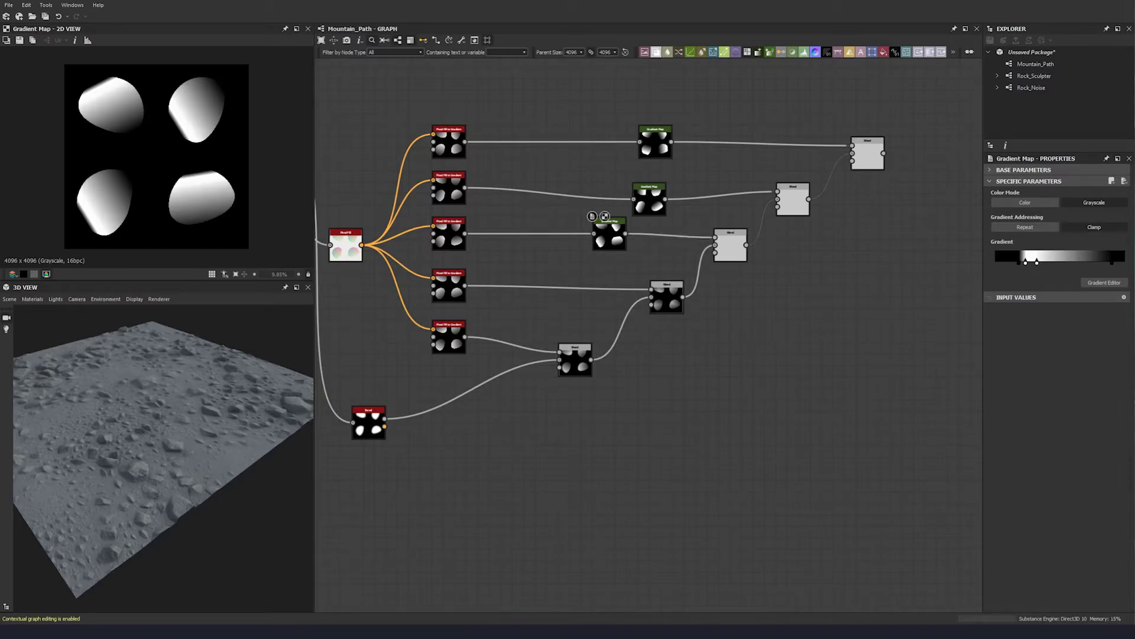
left_click_drag(1025, 261, 1029, 262)
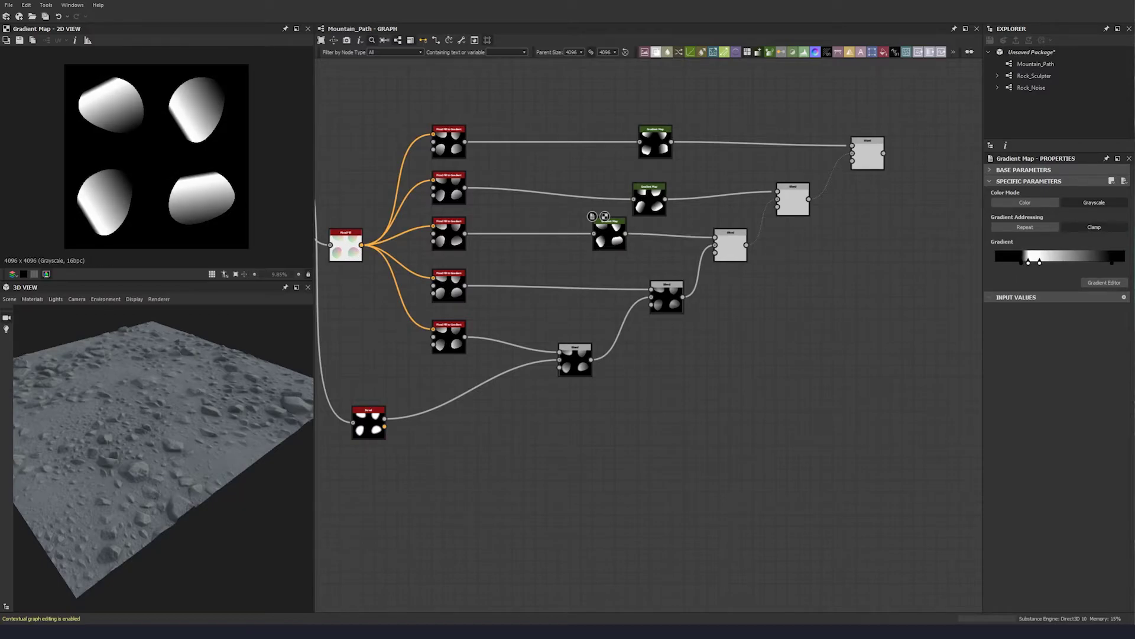
- Shift all ramp keys of the second row's Gradient Map slightly toward the end of the gradient
middle_click_drag(757, 306, 633, 311)
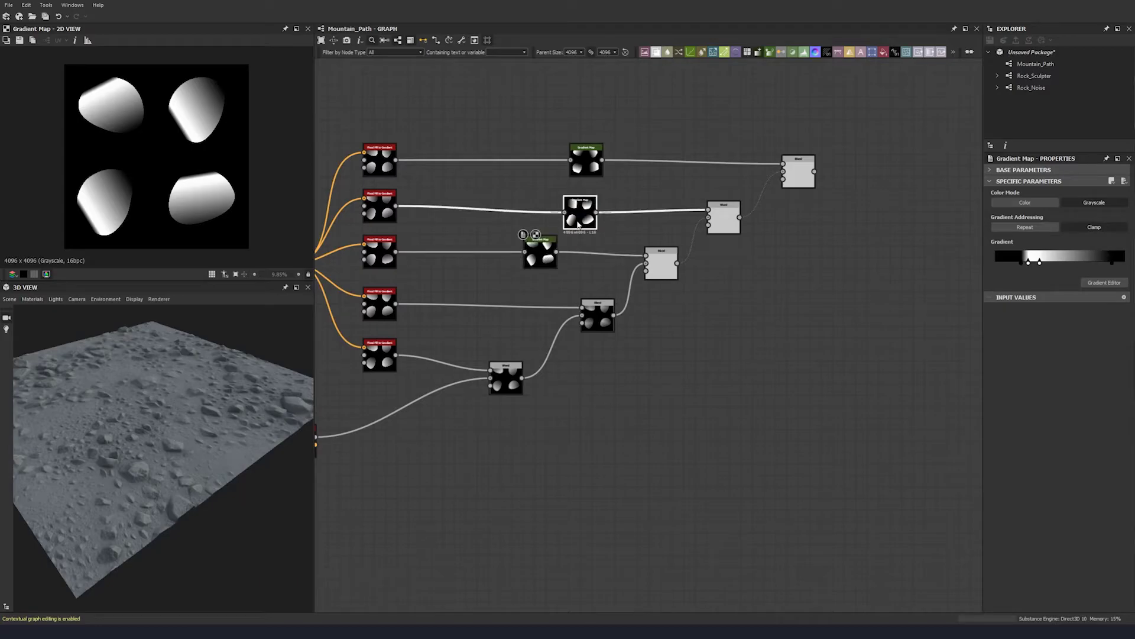
left_click(578, 225)
left_click(580, 216)
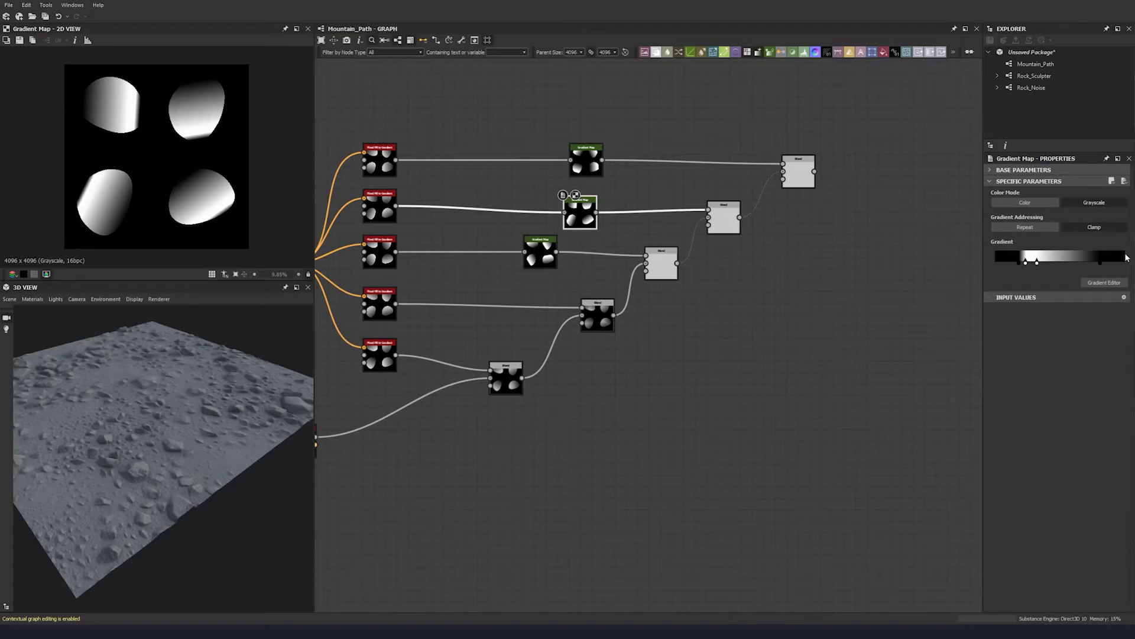
left_click_drag(1026, 267, 1031, 267)
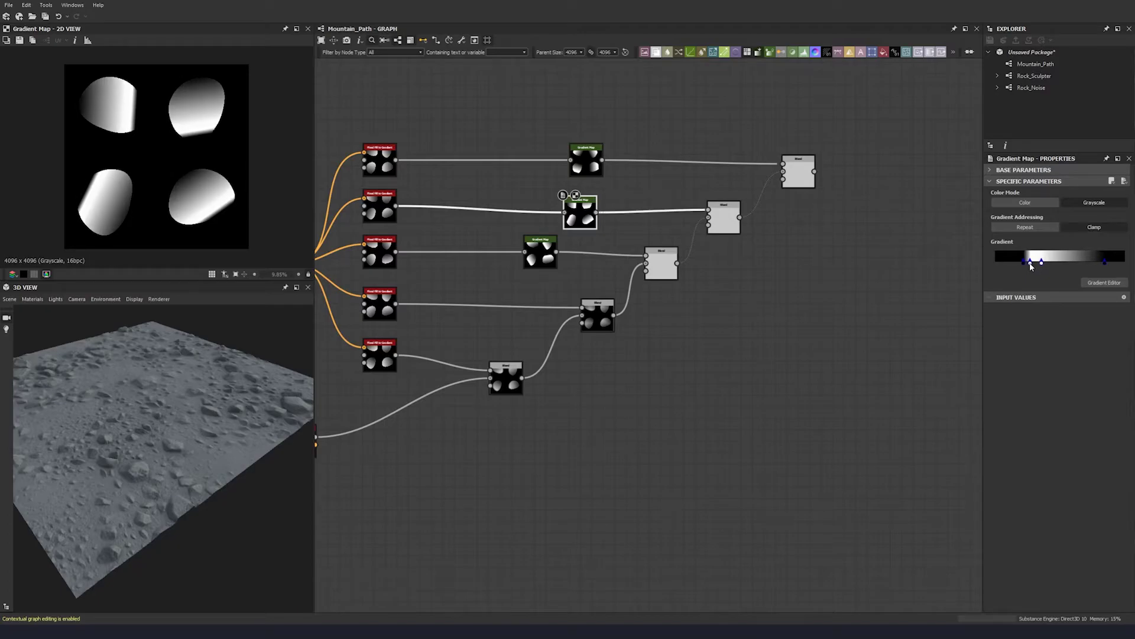
- Preview the third-row Blend and the last Blend in the chain, and inspect the facets on the rock shapes
left_click(676, 259)
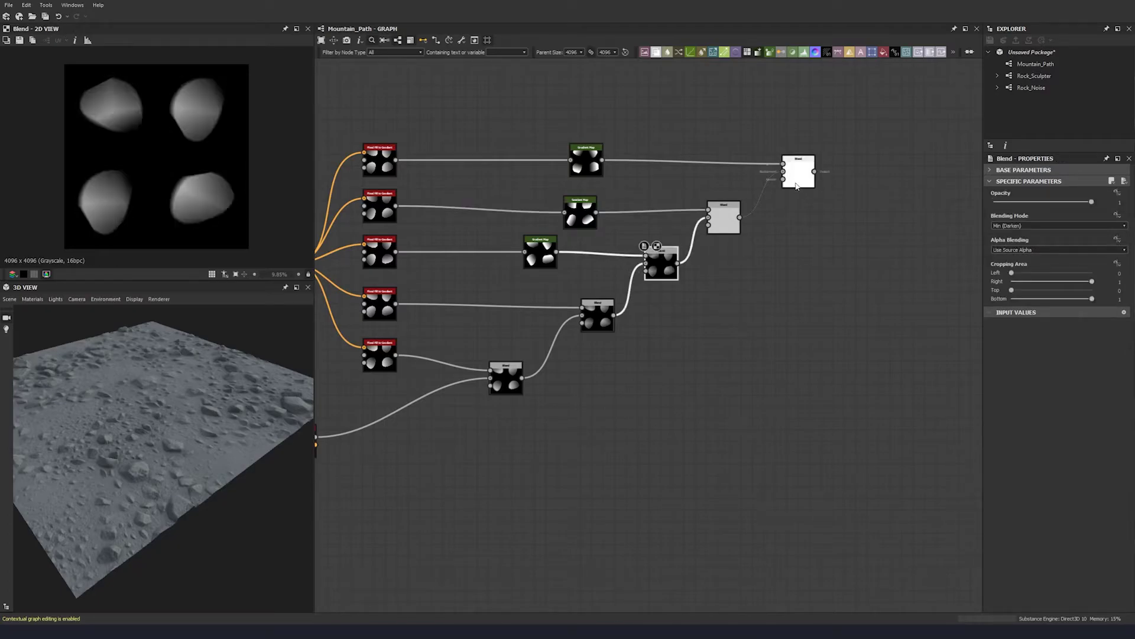
left_click(798, 172)
scroll(180, 171, "down", 2)
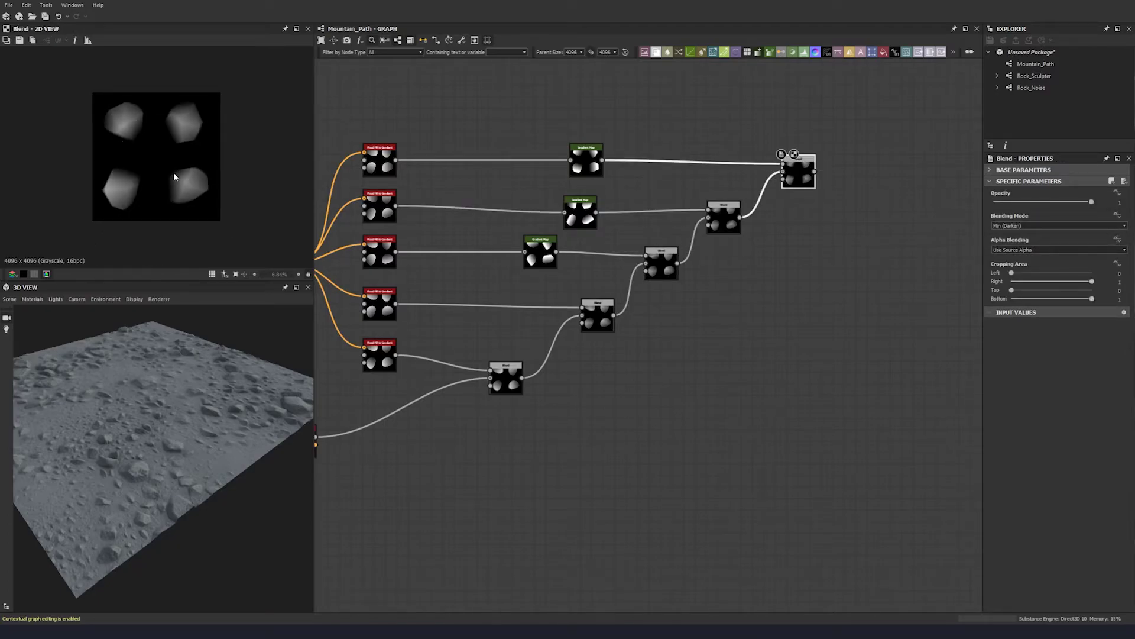
scroll(95, 207, "up", 2)
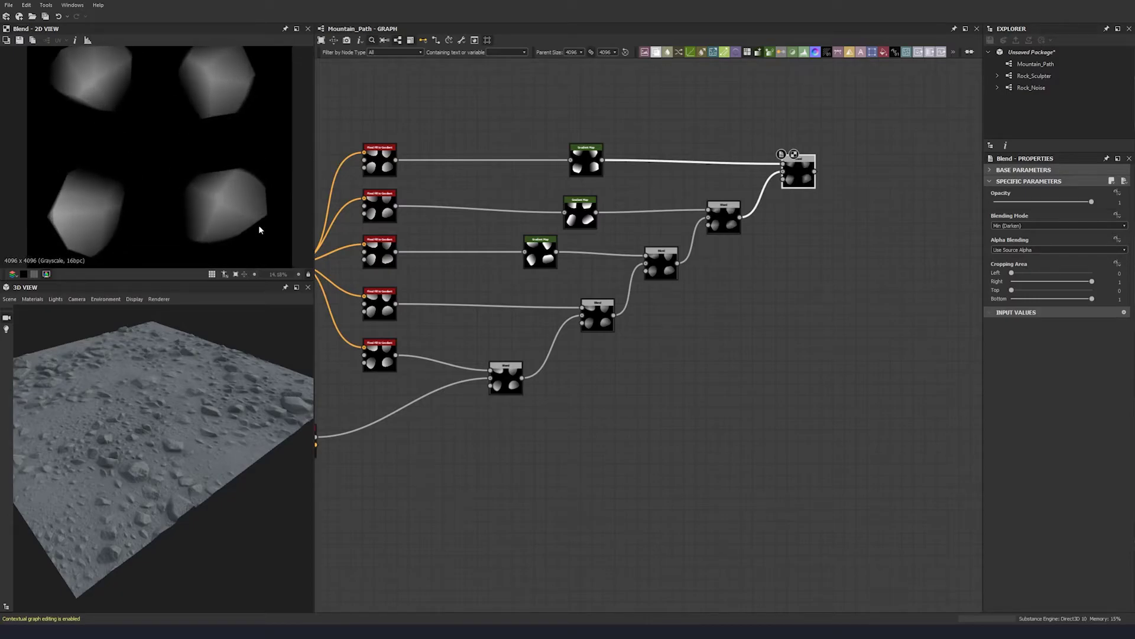
middle_click_drag(745, 227, 645, 266)
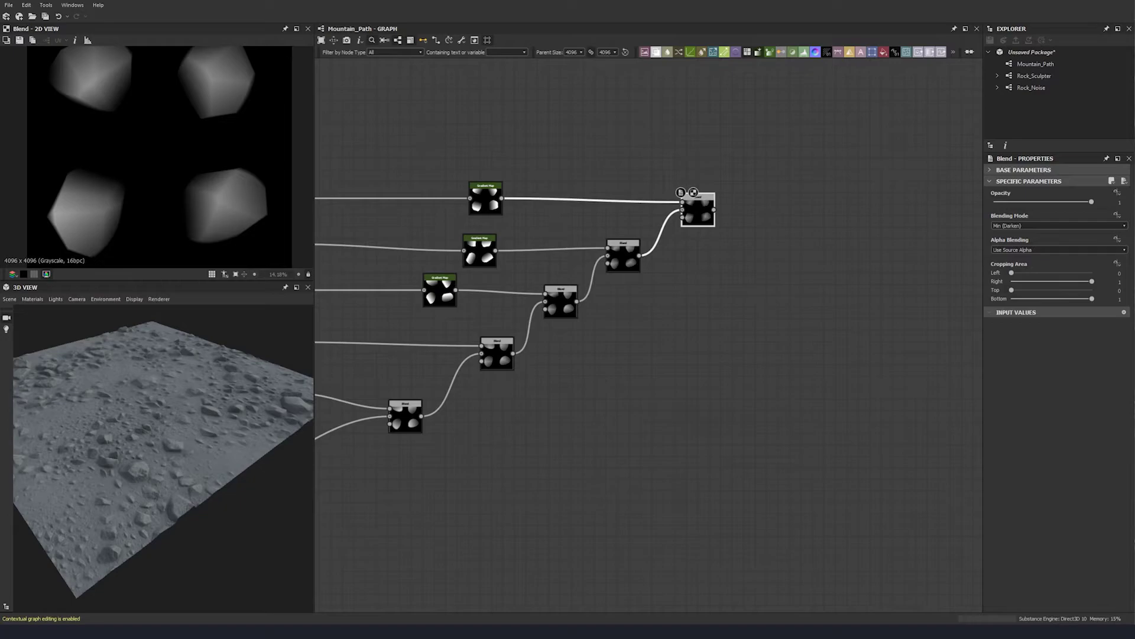
- Add an Auto Levels node after the last Blend in the rock-shape chain
key("space")
type("au")
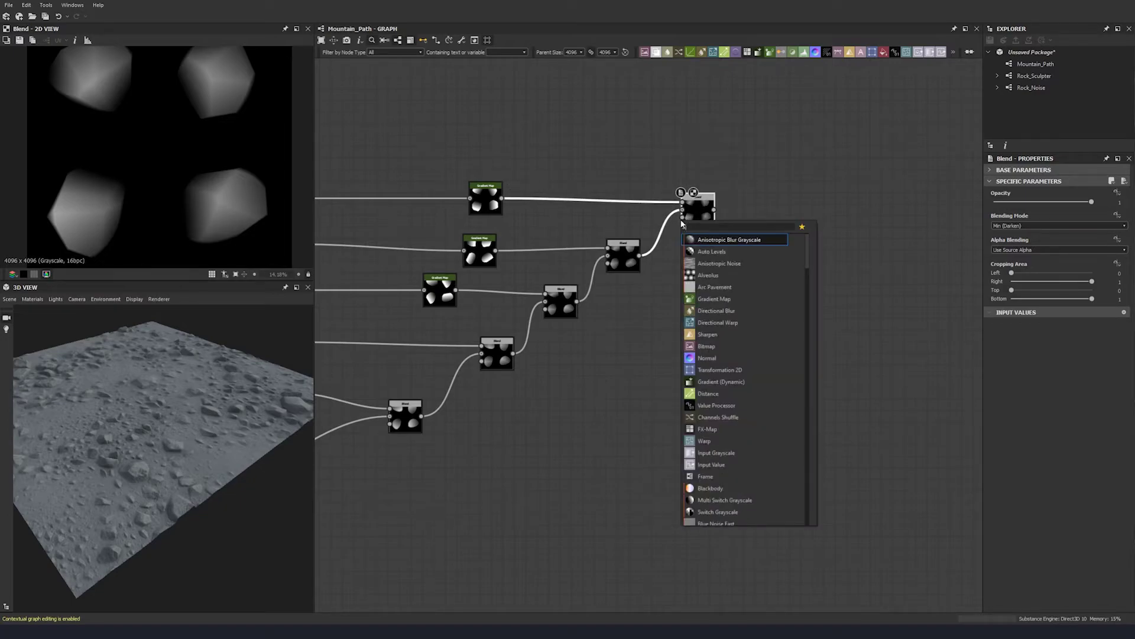
type("to")
key("Return")
middle_click_drag(775, 239, 612, 233)
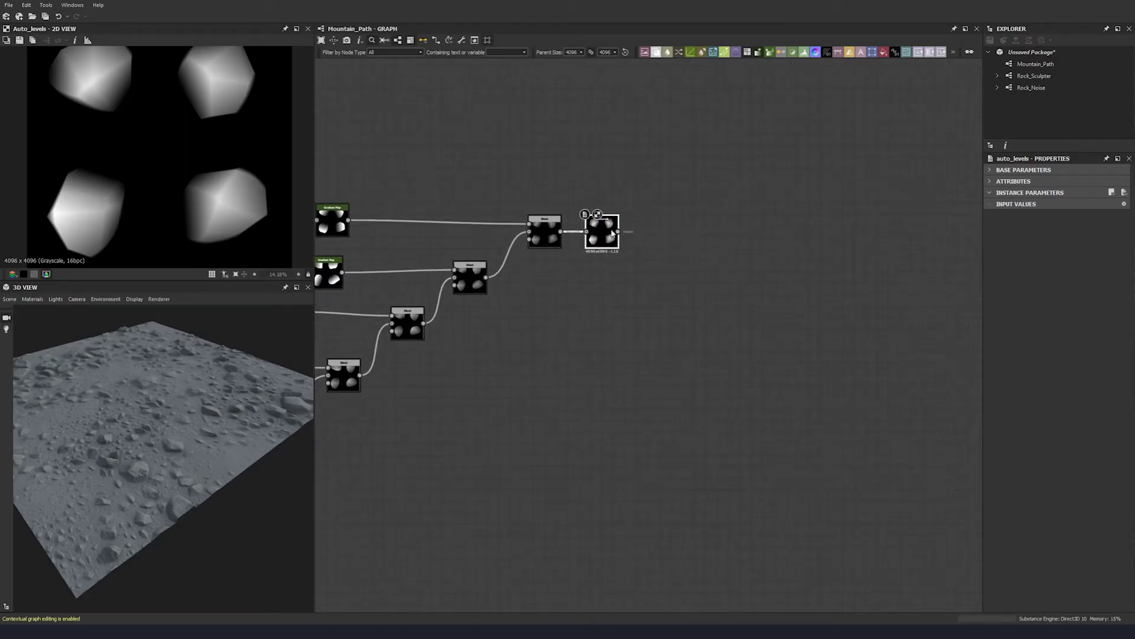
- Add a Slope Blur Grayscale node fed by the Auto Levels output
key("space")
type("s")
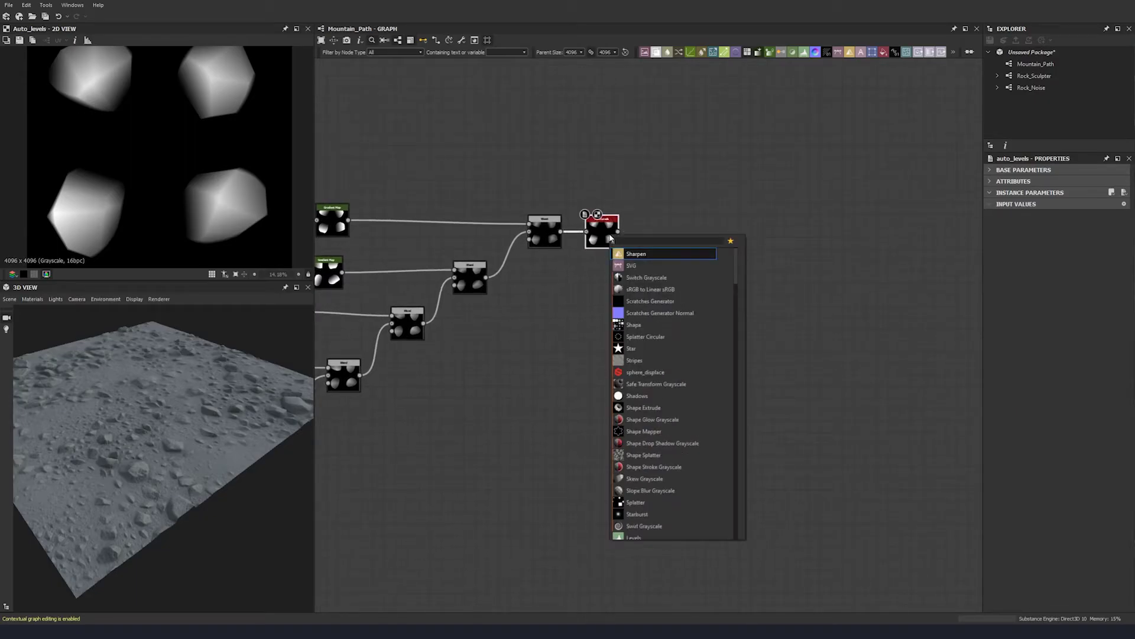
type("lope")
left_click(657, 256)
left_click_drag(658, 234, 664, 235)
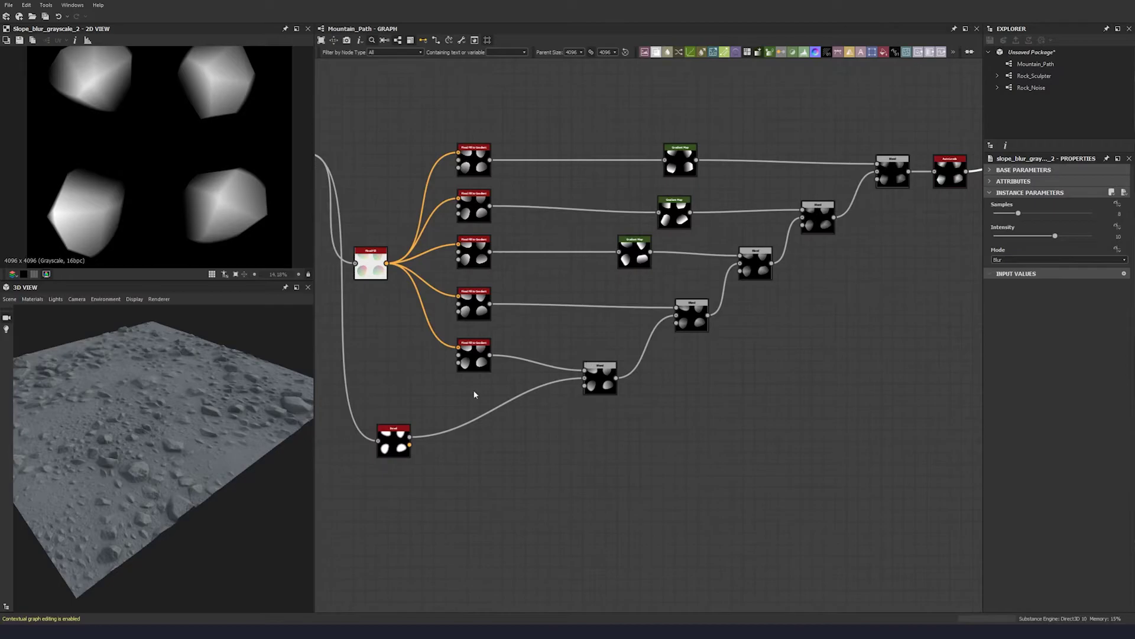
- Duplicate the Perlin Noise from the start of the branch and connect the copy to the Slope Blur Grayscale's Slope input
scroll(450, 311, "down", 4)
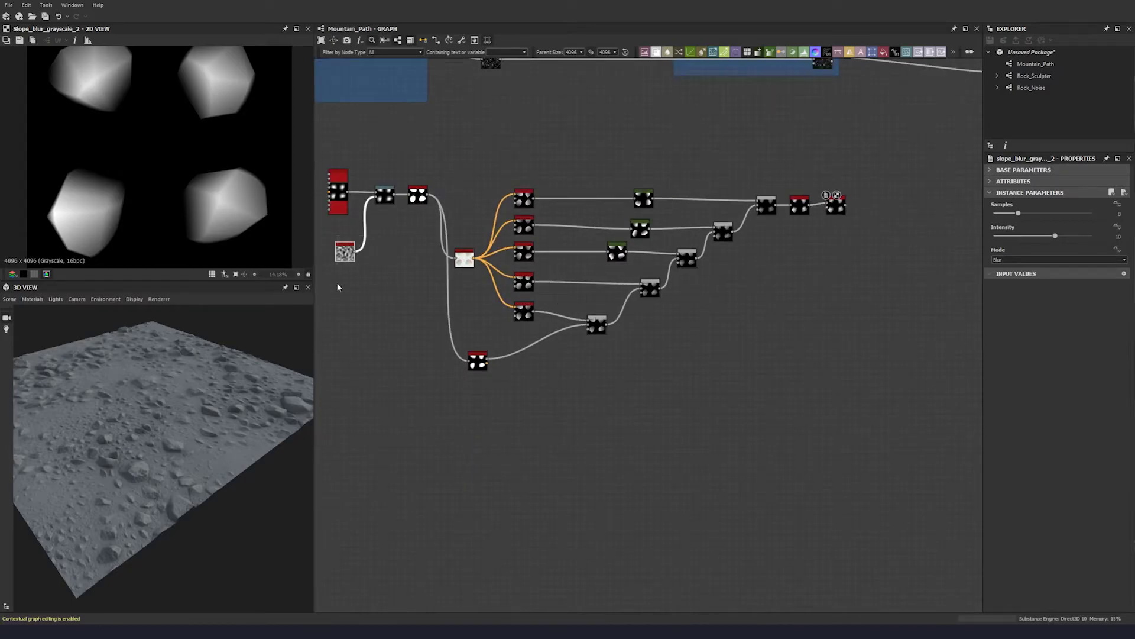
key("ctrl+c")
middle_click_drag(788, 269, 644, 268)
scroll(652, 245, "up", 4)
key("ctrl+v")
double_click(645, 319)
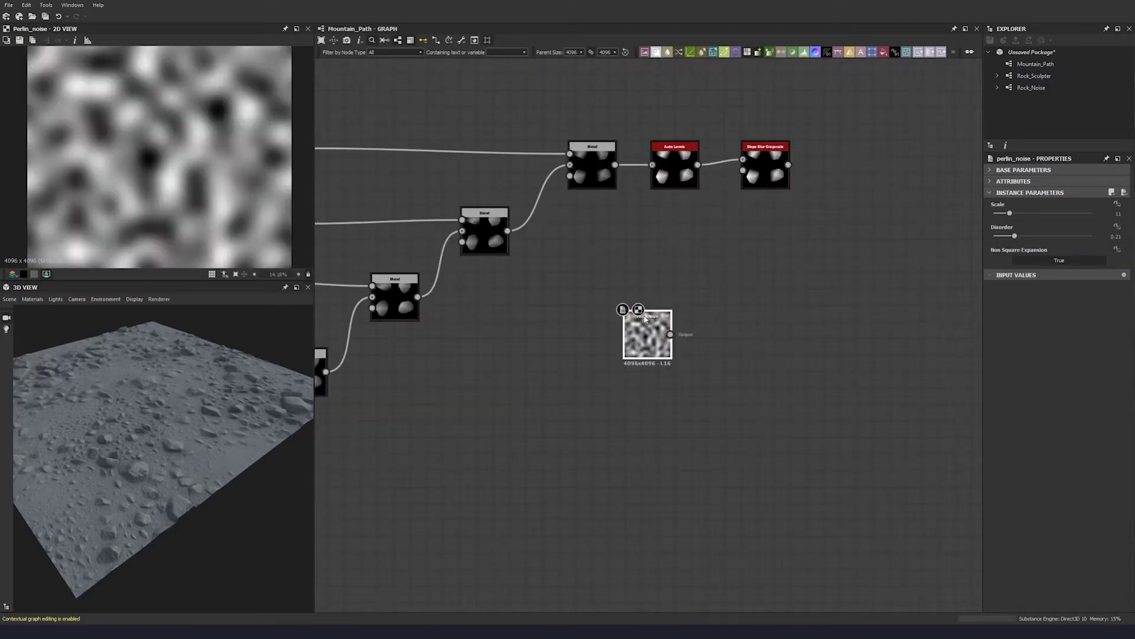
left_click_drag(645, 319, 598, 248)
middle_click_drag(682, 261, 640, 269)
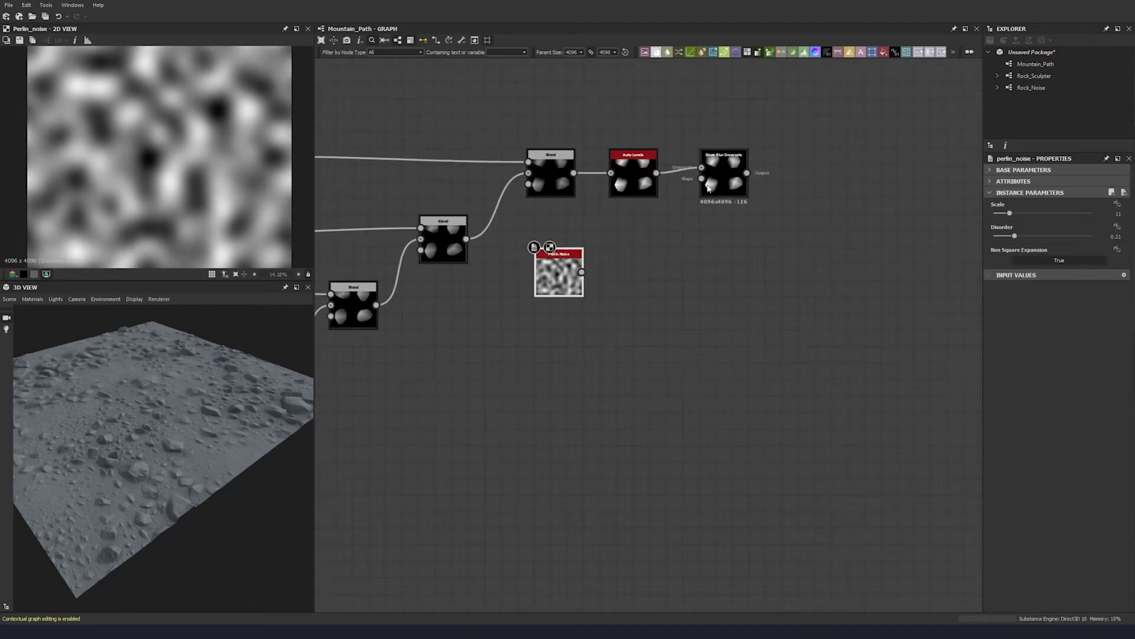
left_click_drag(701, 178, 595, 303)
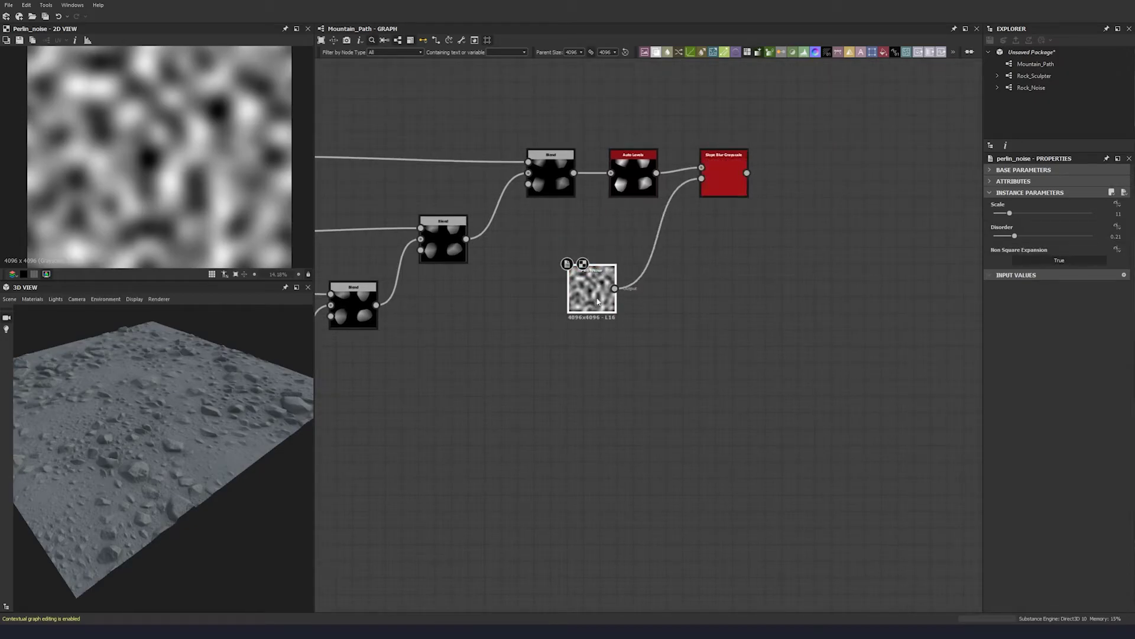
- Set the copied Perlin Noise's Scale to 7 and Disorder to 0.14
double_click(1120, 214)
type("7")
key("Return")
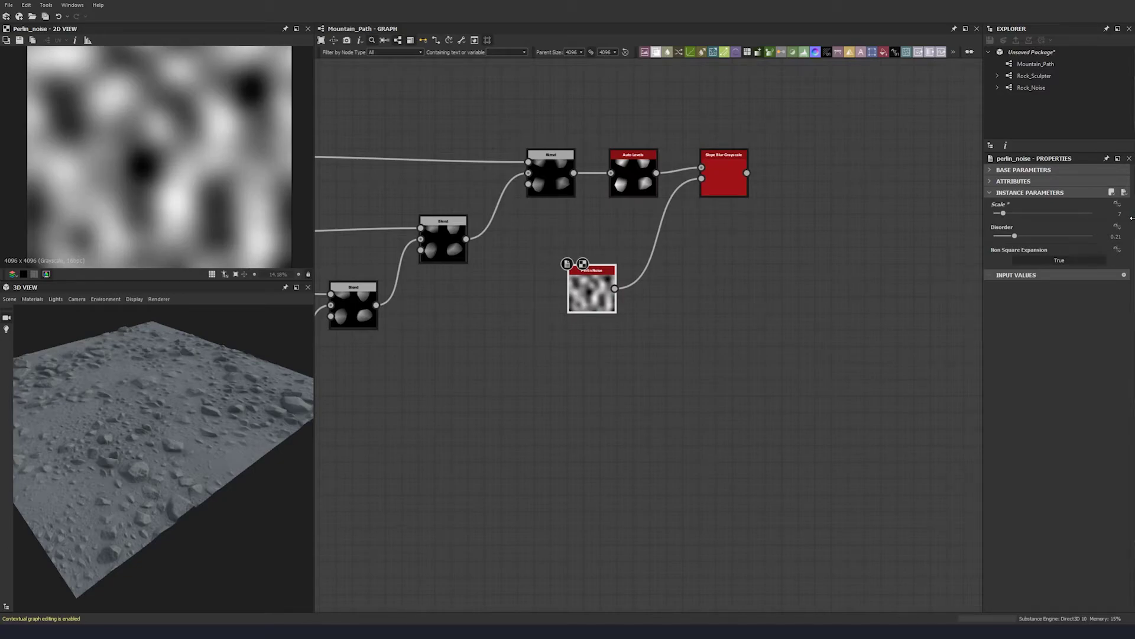
double_click(1126, 236)
type("0.14")
key("Return")
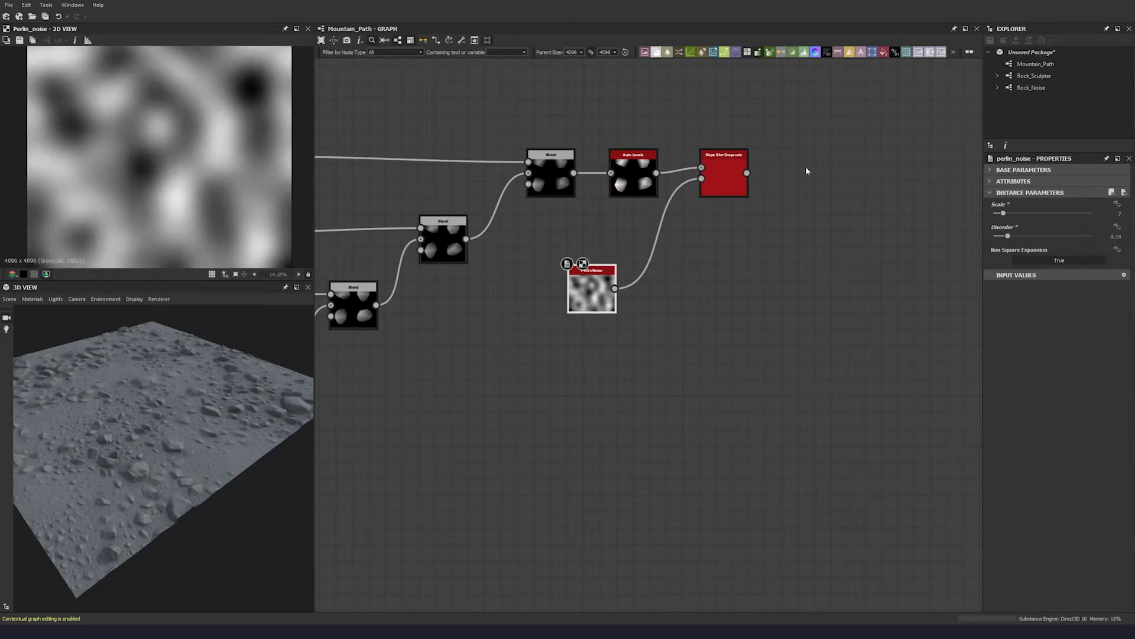
- Set the Slope Blur Grayscale to 32 Samples and Intensity 2.48, and compare its preview with the Auto Levels result
double_click(727, 187)
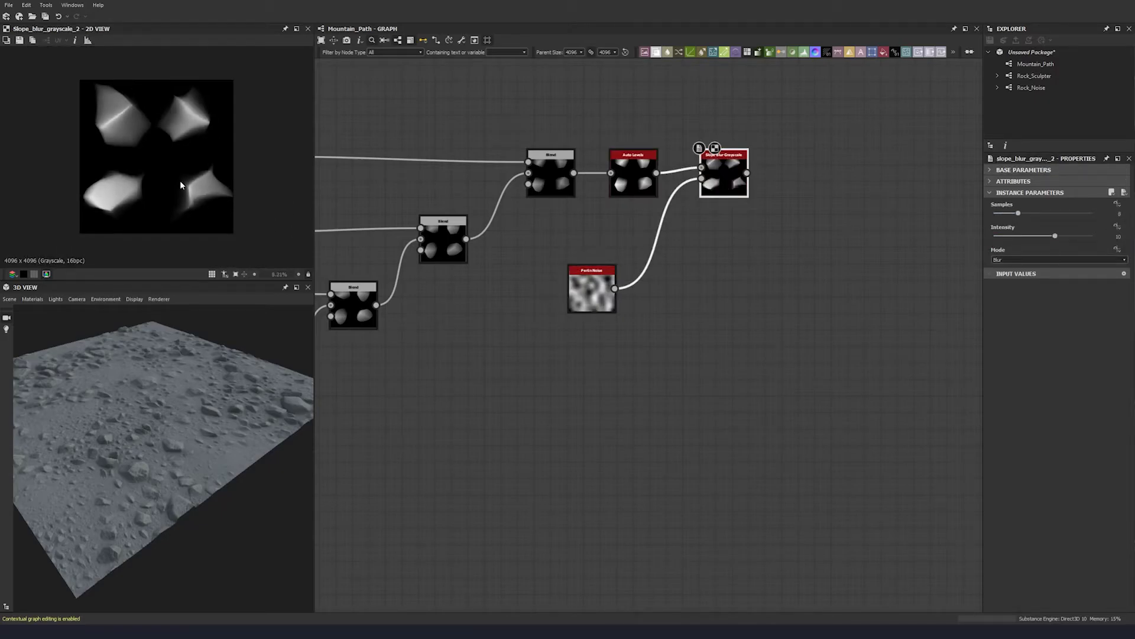
left_click_drag(1019, 213, 1094, 215)
left_click(1054, 237)
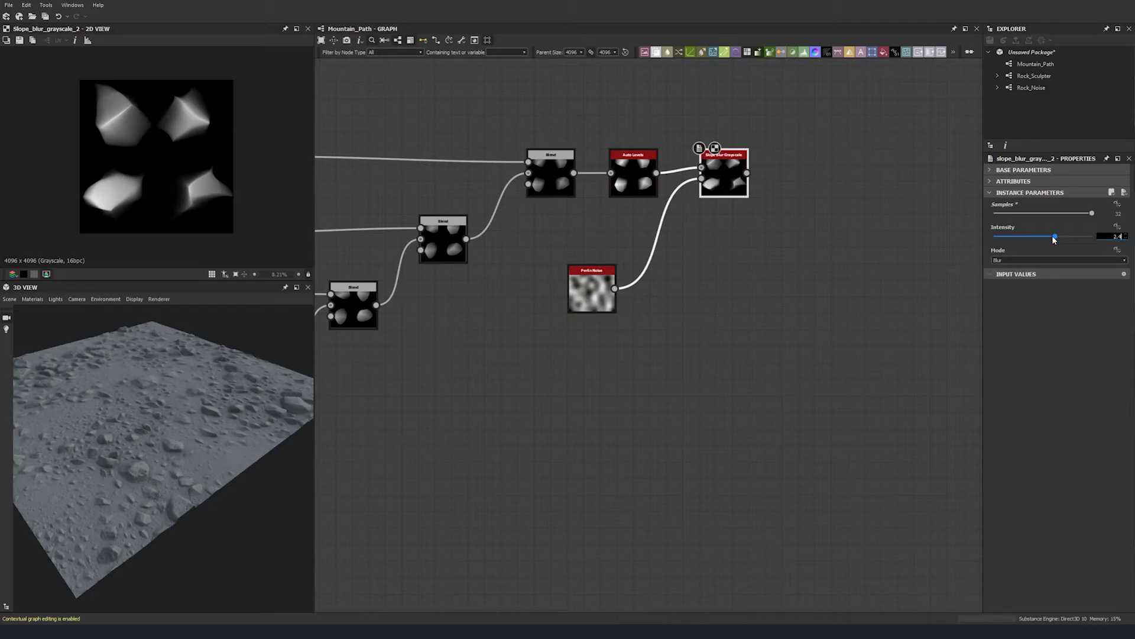
type("2.4")
key("Return")
double_click(638, 182)
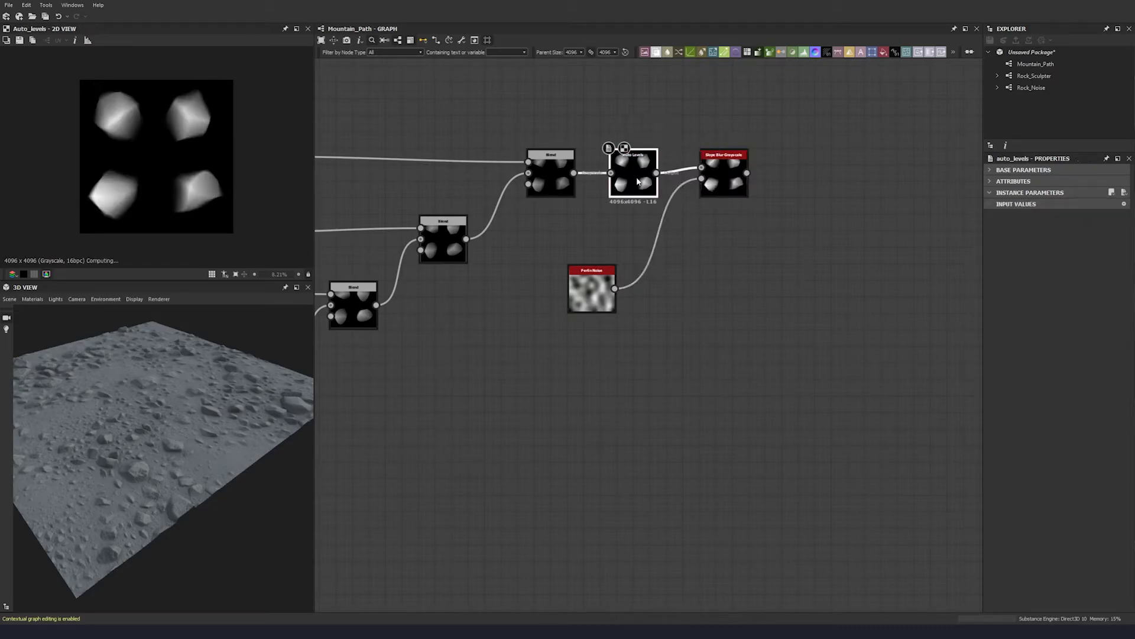
double_click(720, 187)
- Space out the Perlin Noise and Slope Blur Grayscale nodes at the end of the rock-shape chain
middle_click_drag(708, 214, 631, 228)
left_click_drag(519, 307, 553, 308)
left_click(647, 308)
left_click_drag(660, 202, 677, 201)
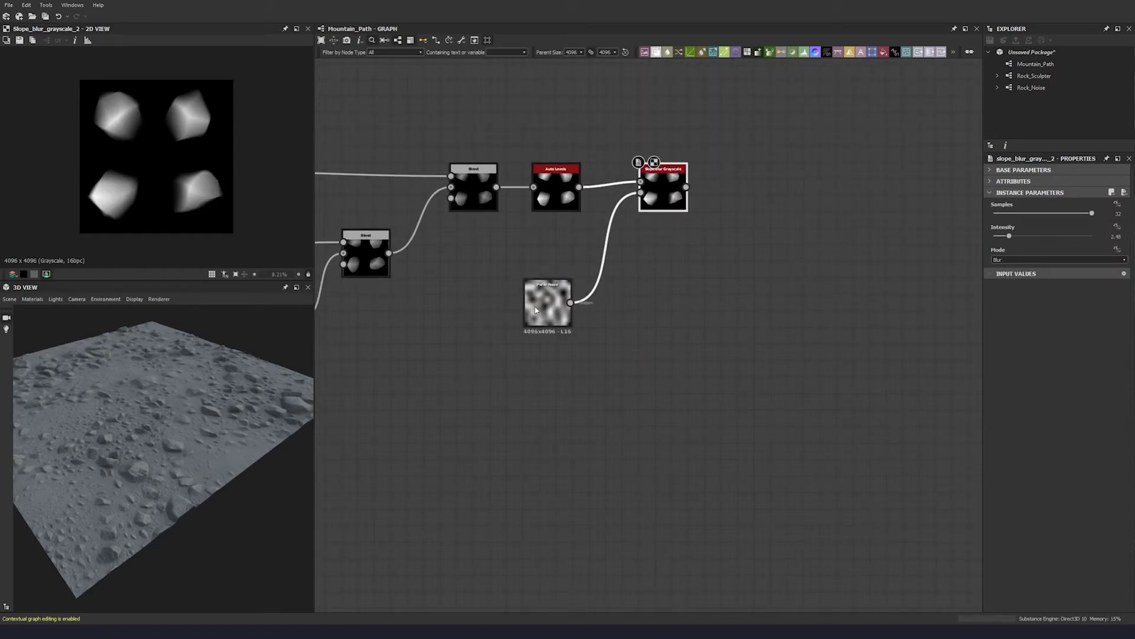
left_click_drag(565, 310, 582, 310)
left_click(653, 193)
middle_click_drag(535, 227, 485, 230)
left_click(485, 230)
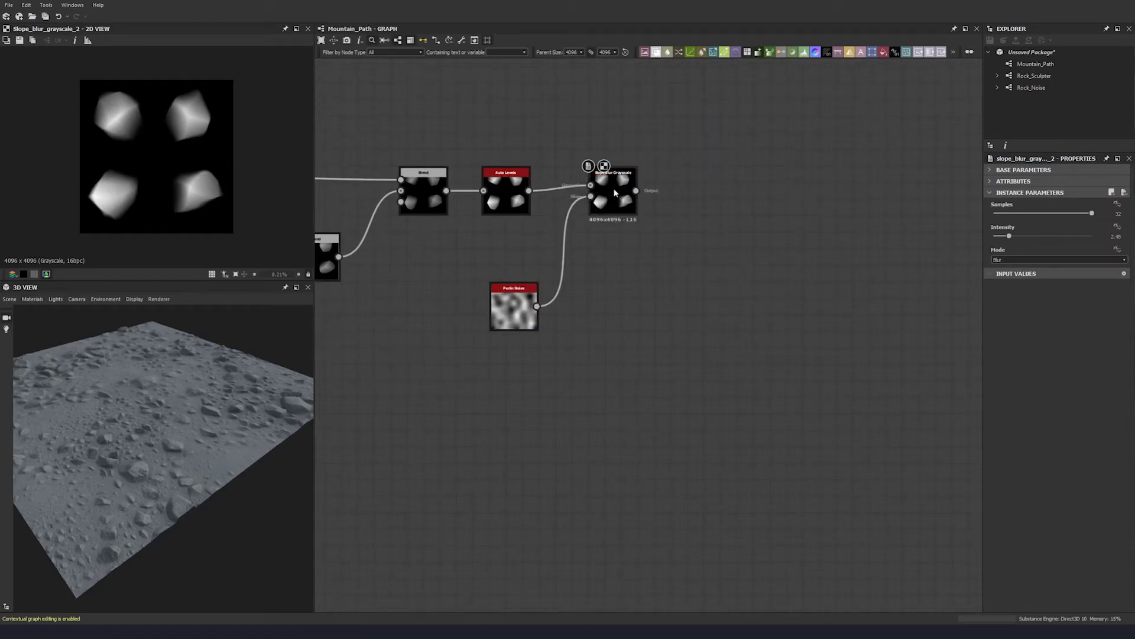
left_click(613, 189)
- Add a new Blend after the Slope Blur Grayscale and connect the blur output to its Background input
middle_click_drag(612, 188, 509, 227)
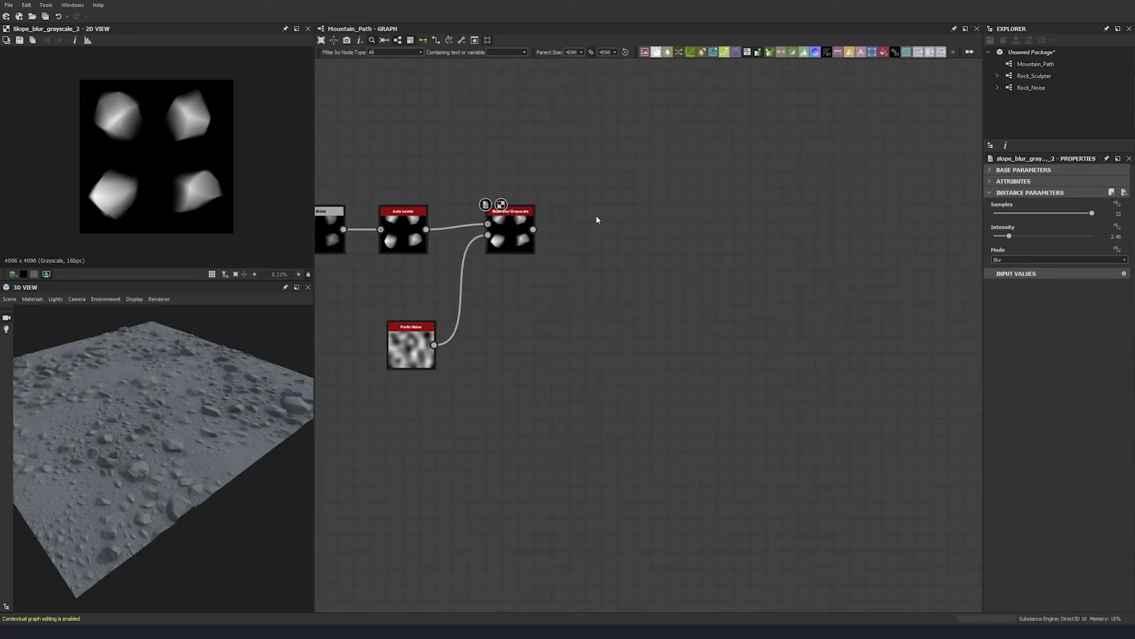
key("space")
left_click(627, 218)
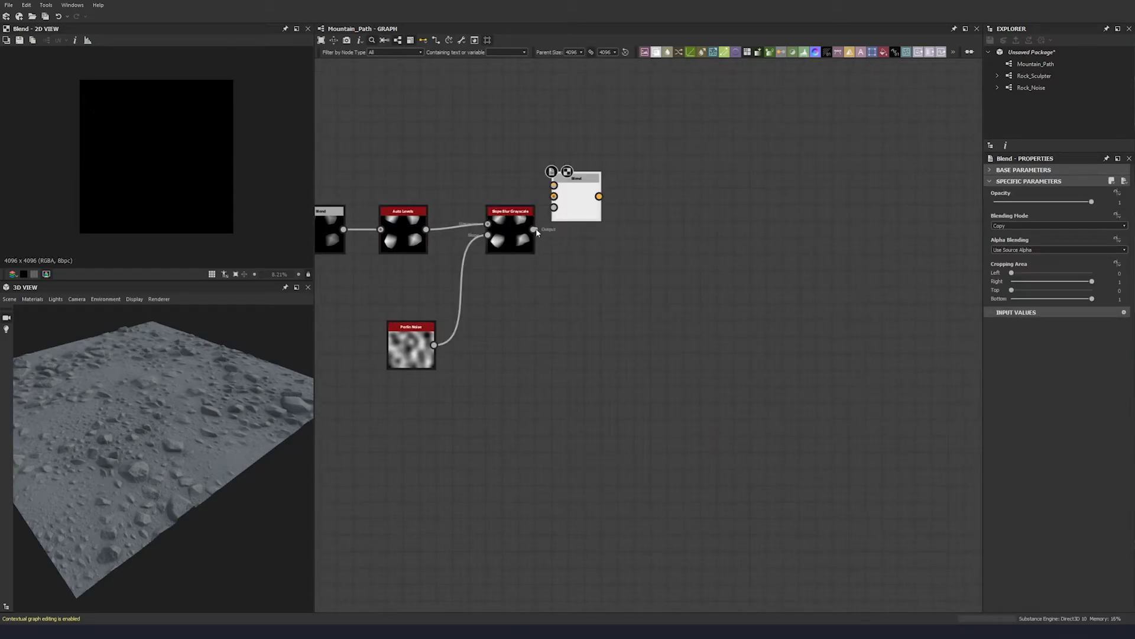
left_click_drag(533, 230, 556, 195)
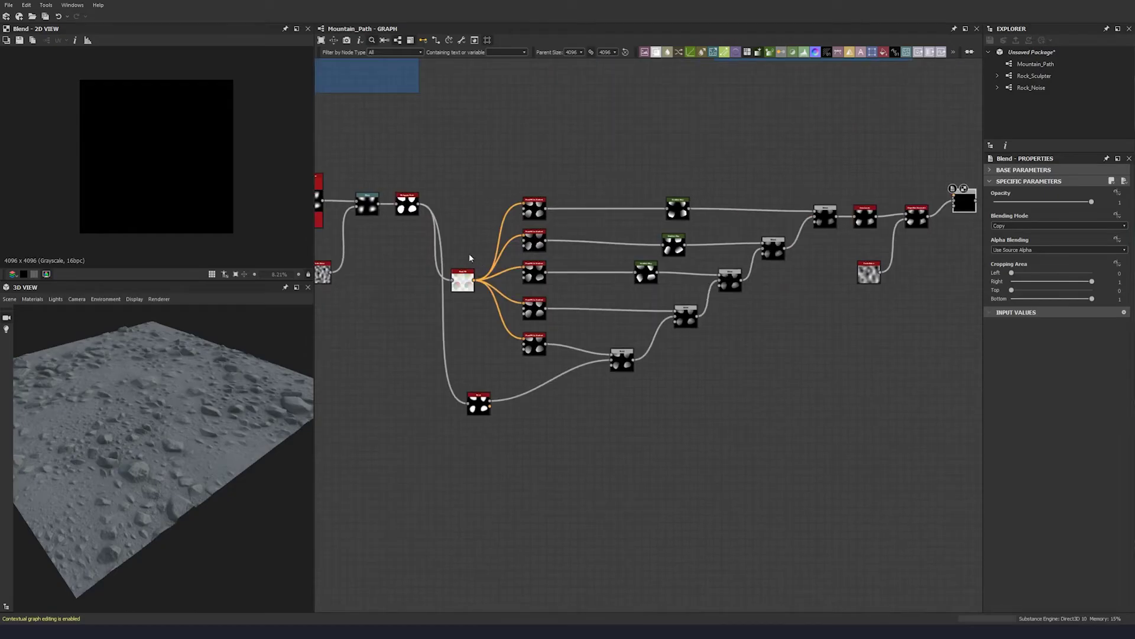
- Connect the Histogram Scan mask output to the new Blend's Foreground input
double_click(407, 204)
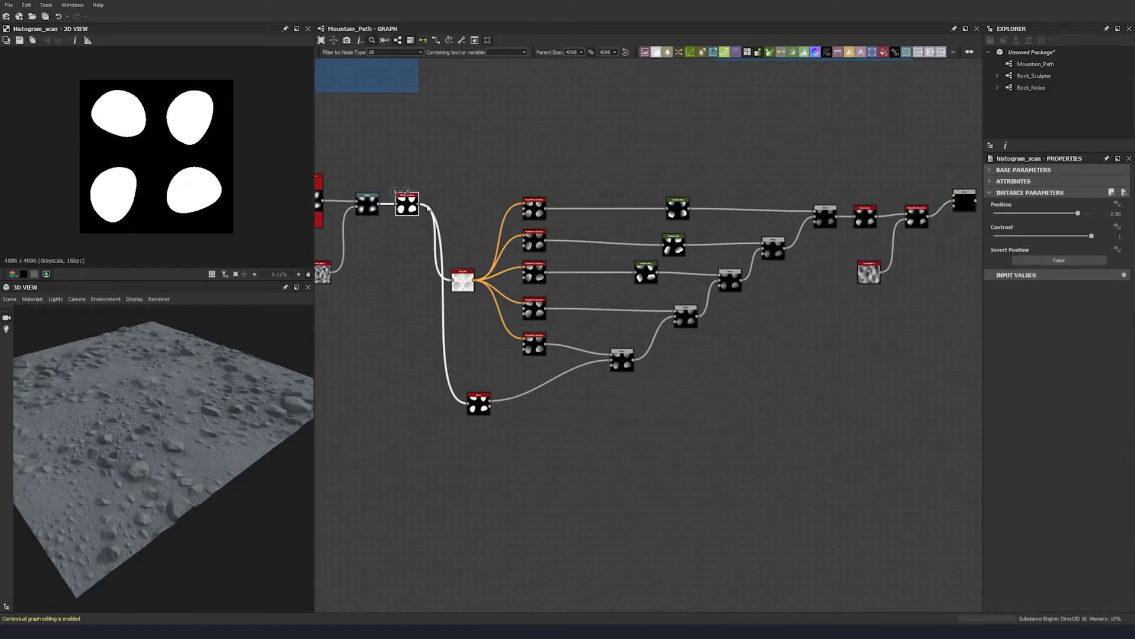
scroll(407, 200, "up", 5)
left_click(434, 211)
scroll(551, 204, "down", 3)
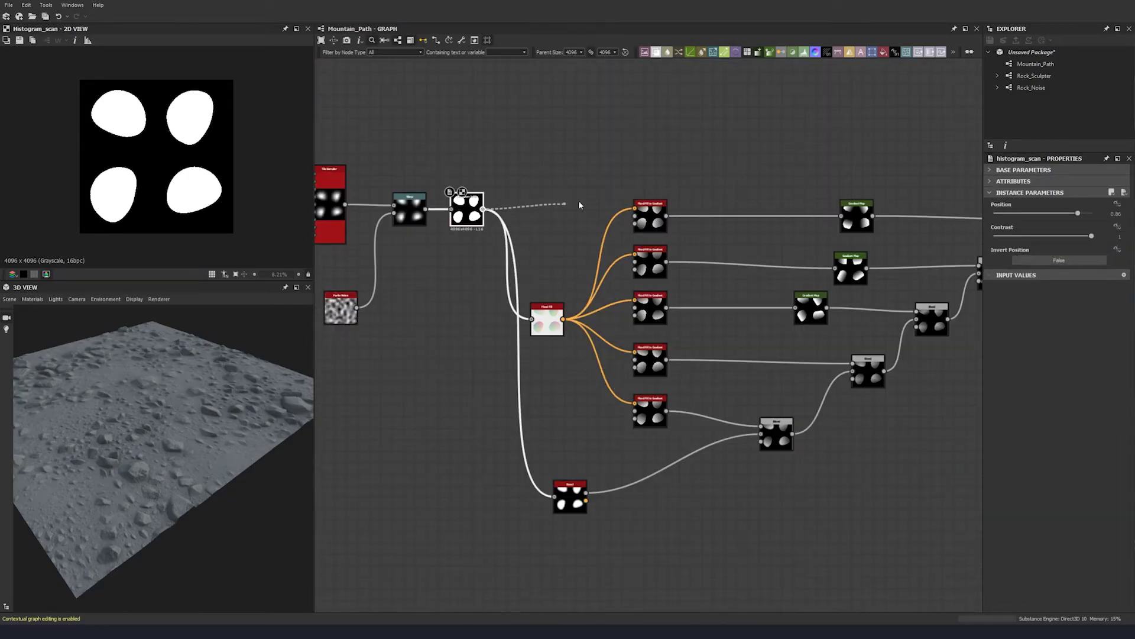
middle_click_drag(843, 188, 571, 222)
middle_click_drag(827, 224, 550, 167)
scroll(710, 188, "up", 3)
left_click(703, 166)
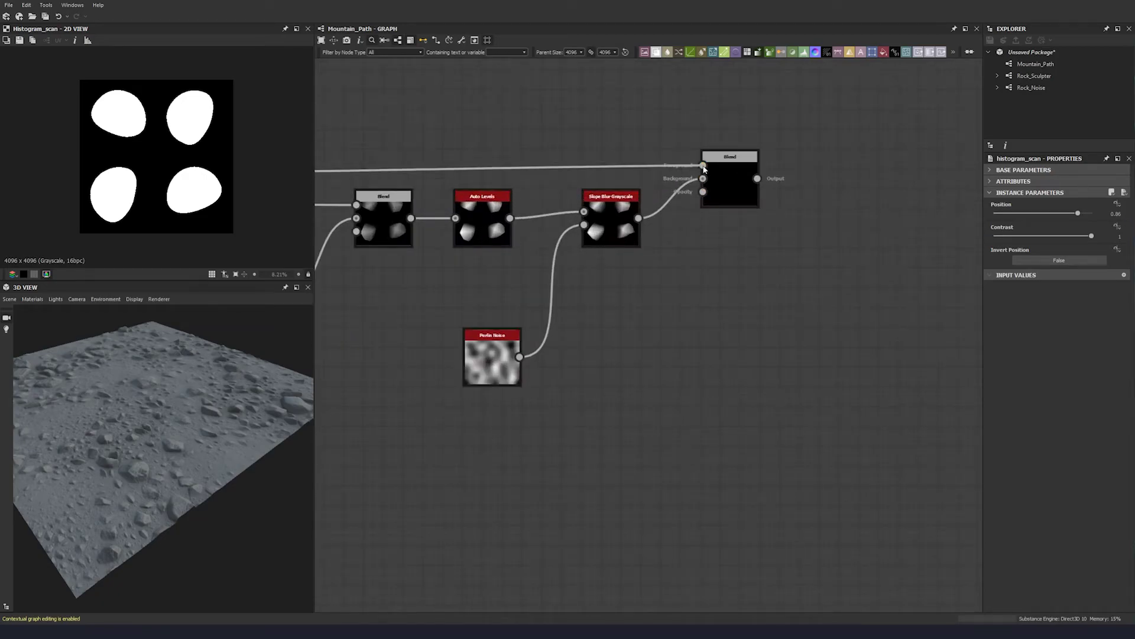
- Set the new Blend's Blending Mode to Multiply and compare its preview with the Slope Blur Grayscale
double_click(743, 193)
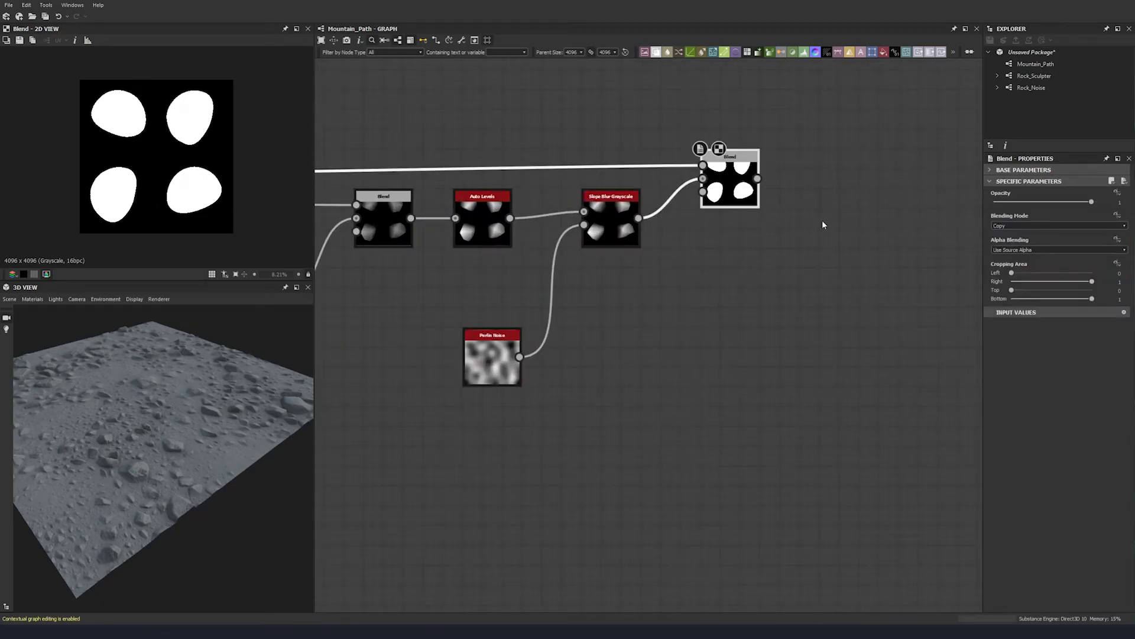
left_click(995, 225)
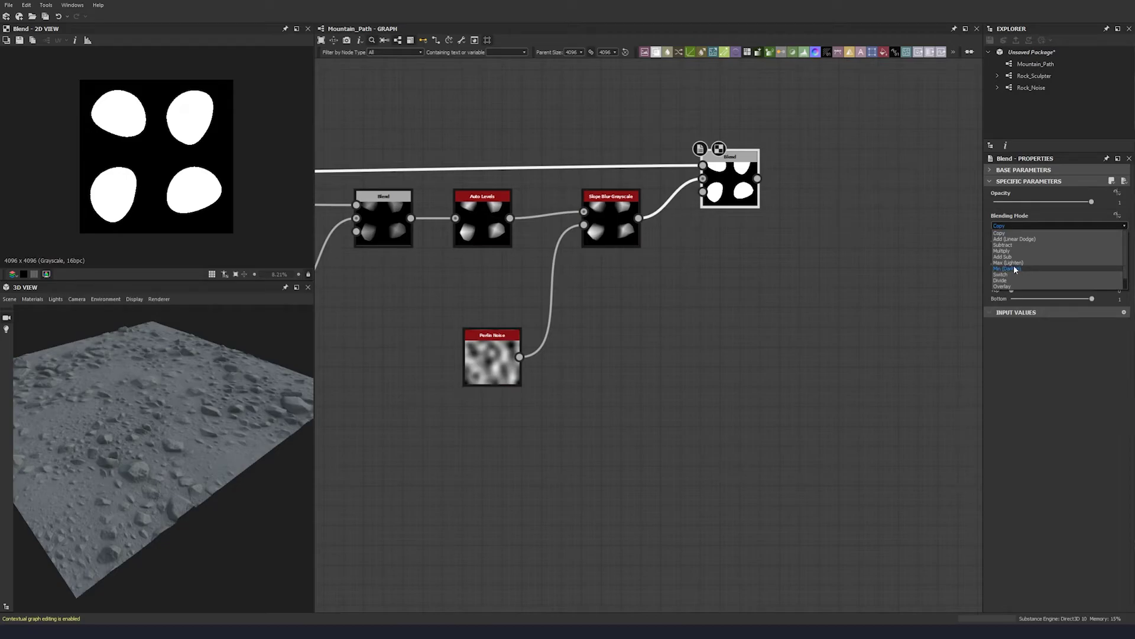
left_click(1013, 252)
double_click(619, 223)
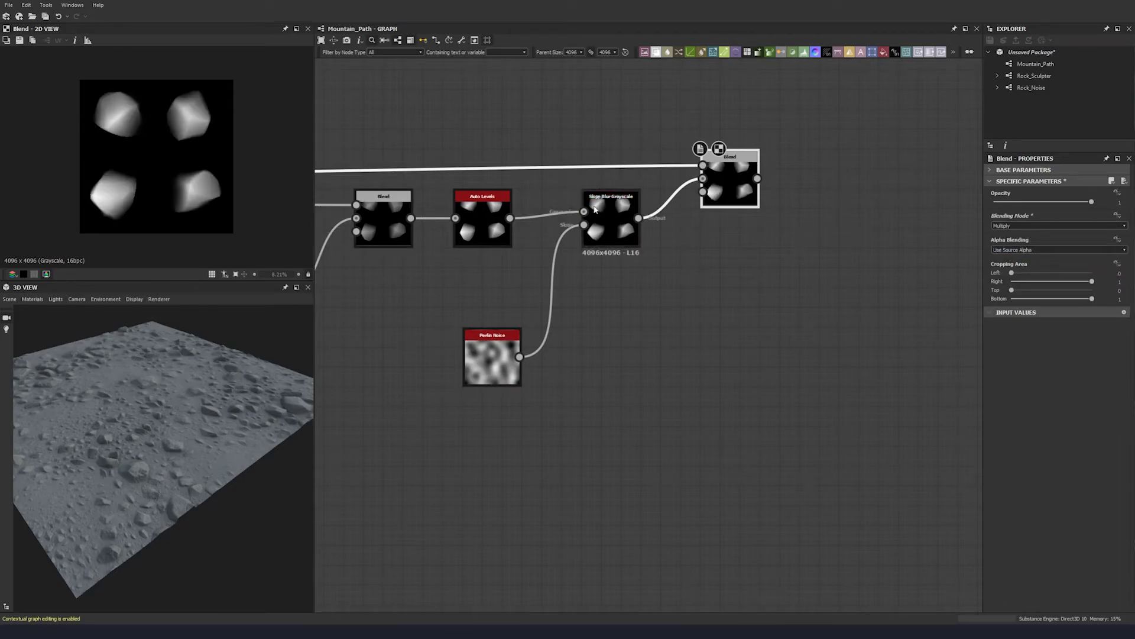
double_click(730, 184)
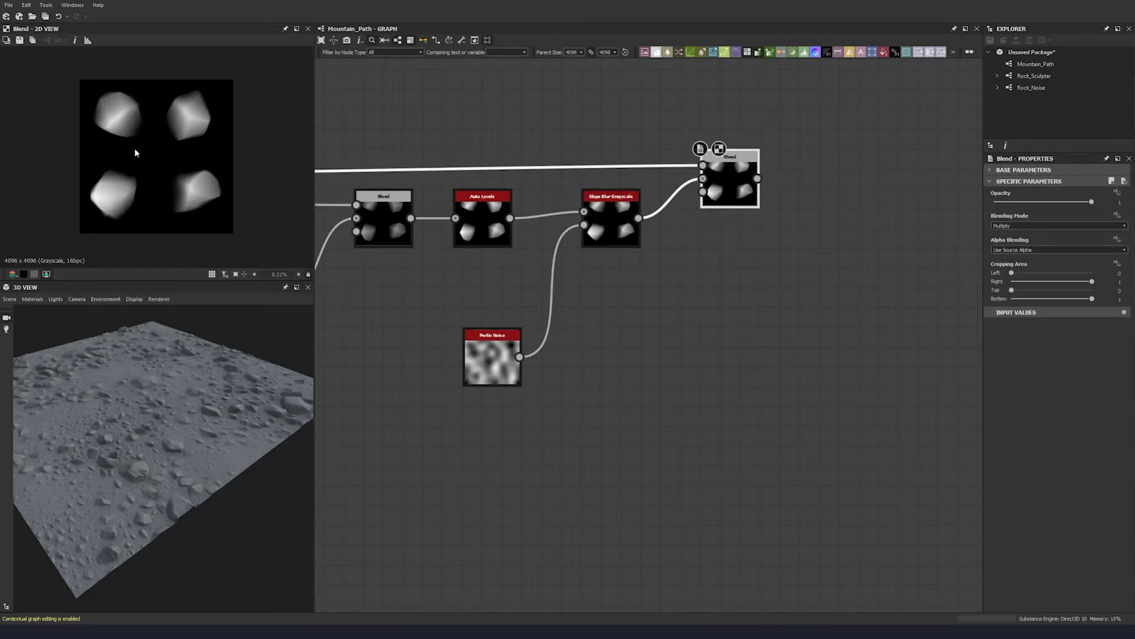
- Review the whole rock-shape branch and nudge the final Multiply Blend slightly away from the Slope Blur Grayscale
scroll(754, 220, "down", 3)
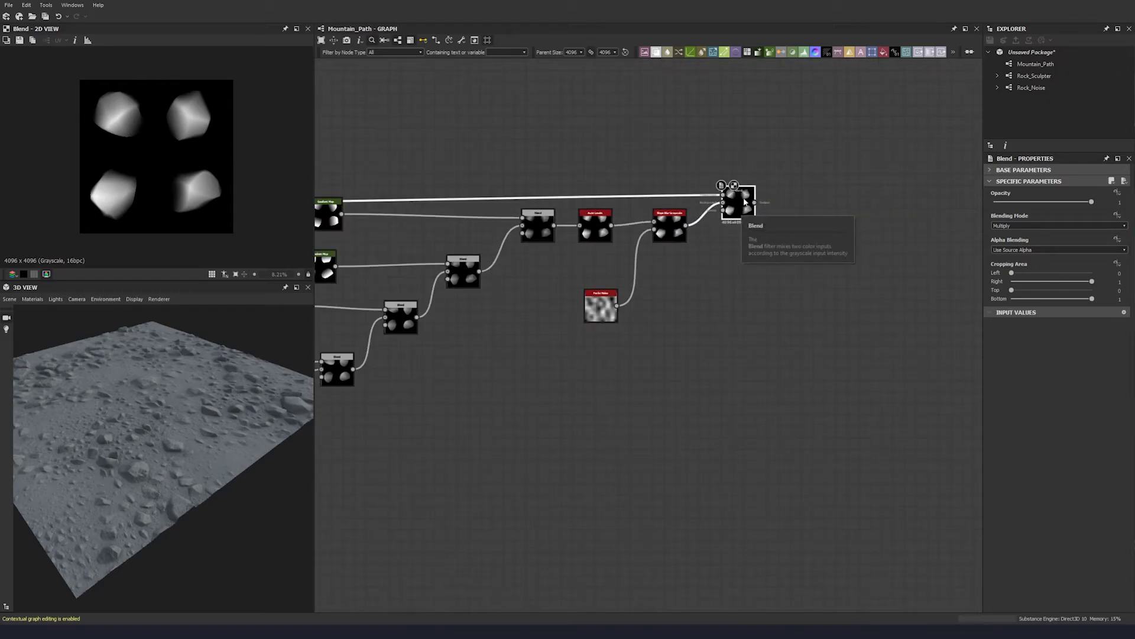
middle_click_drag(745, 202, 695, 222)
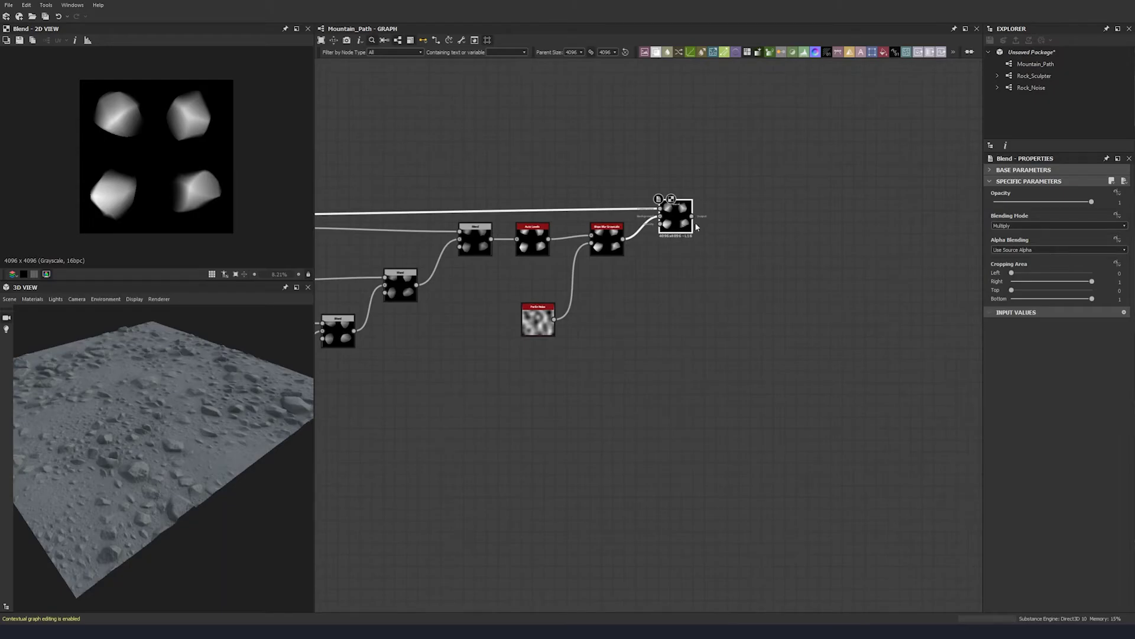
scroll(694, 222, "down", 3)
middle_click_drag(522, 257, 624, 249)
left_click_drag(442, 189, 361, 249)
left_click(855, 217)
left_click_drag(818, 220, 825, 217)
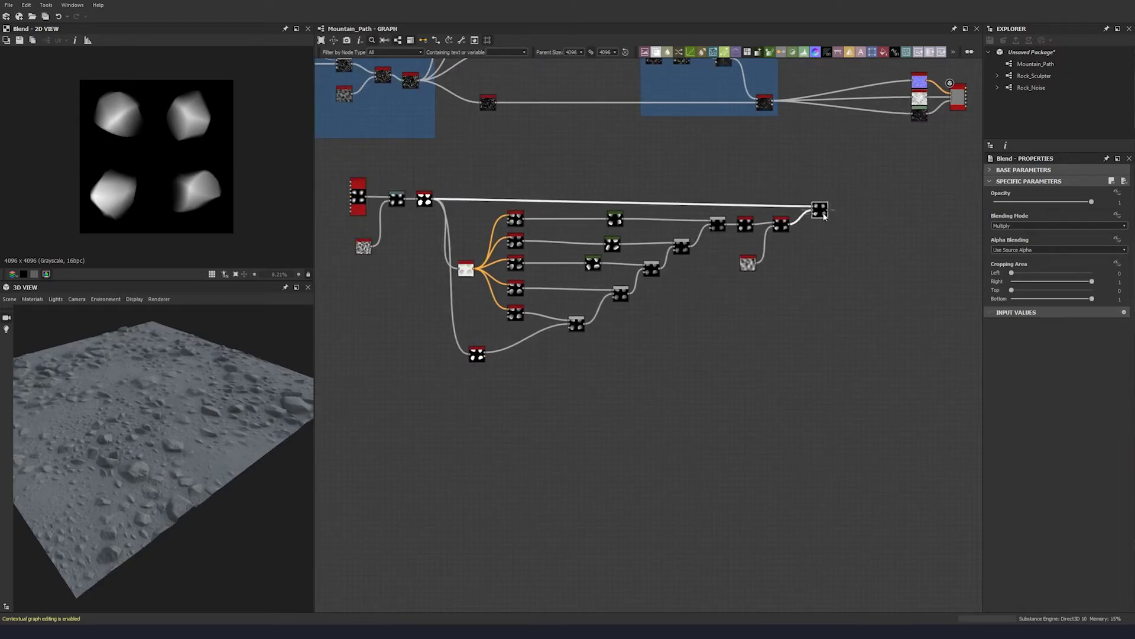
middle_click_drag(824, 253, 773, 263)
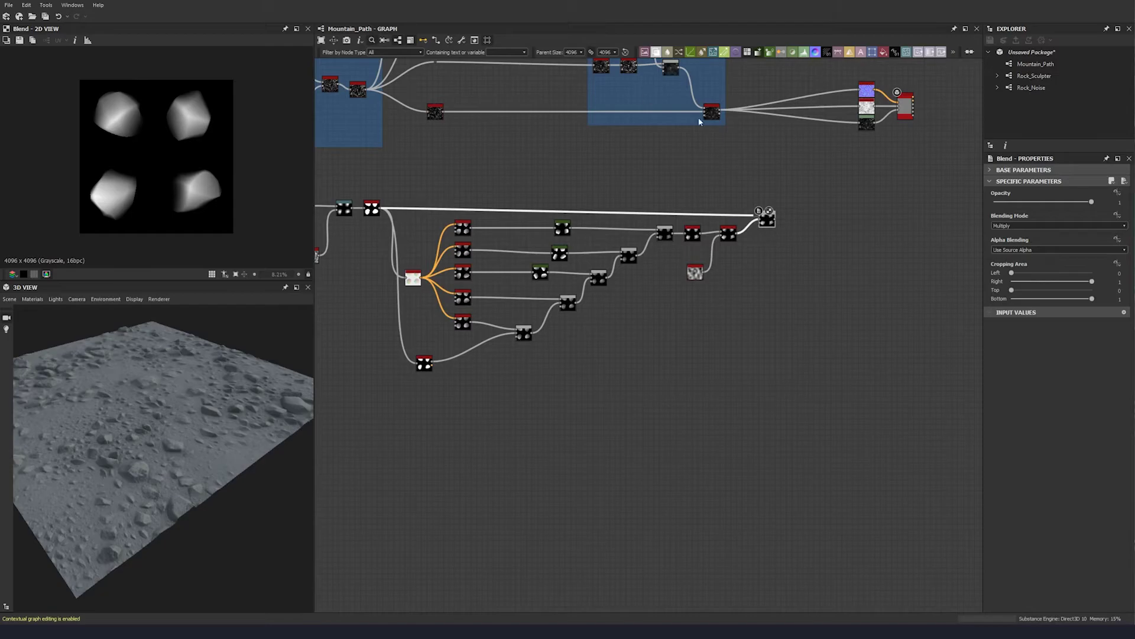
- Insert a Rock_Noise graph instance after the Multiply Blend and inspect the rock surfaces in the 2D view
left_click_drag(1040, 90, 793, 229)
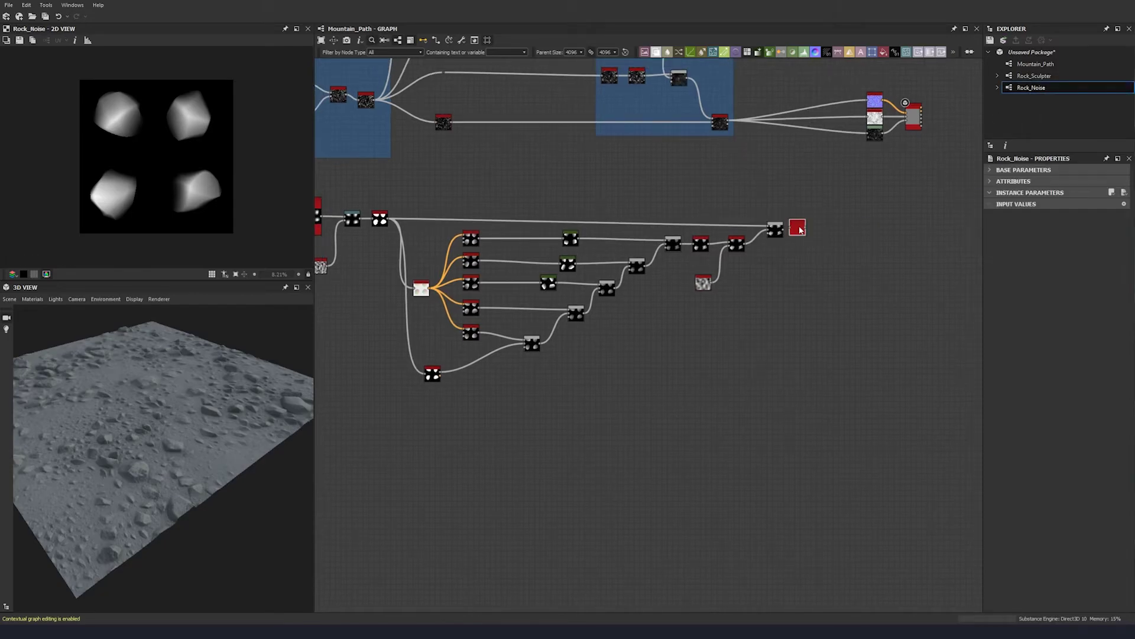
scroll(796, 227, "up", 5)
middle_click_drag(796, 233, 680, 212)
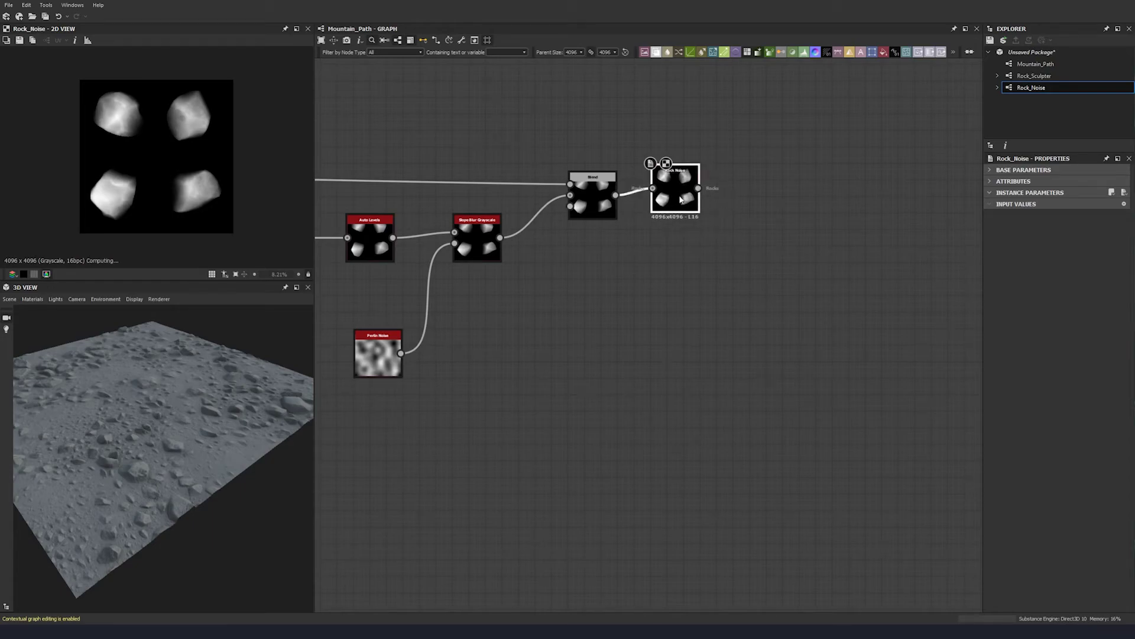
scroll(108, 130, "up", 3)
middle_click_drag(141, 91, 141, 115)
key("f")
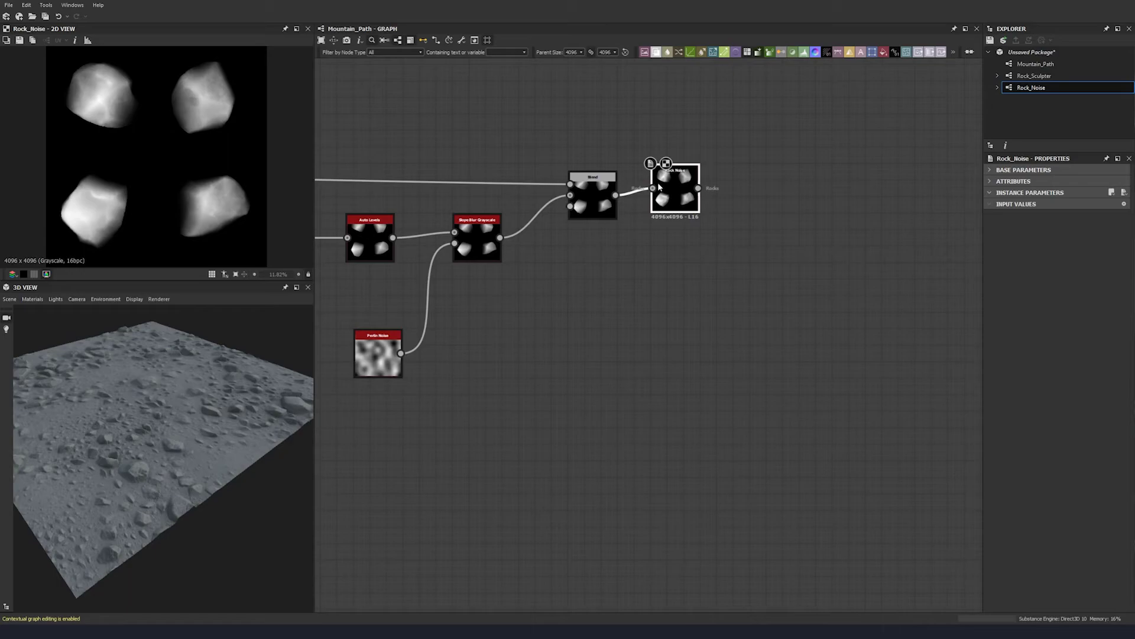
- Align the Rock_Noise node with the Multiply Blend in one row
middle_click_drag(713, 195, 668, 200)
left_click_drag(643, 200, 643, 209)
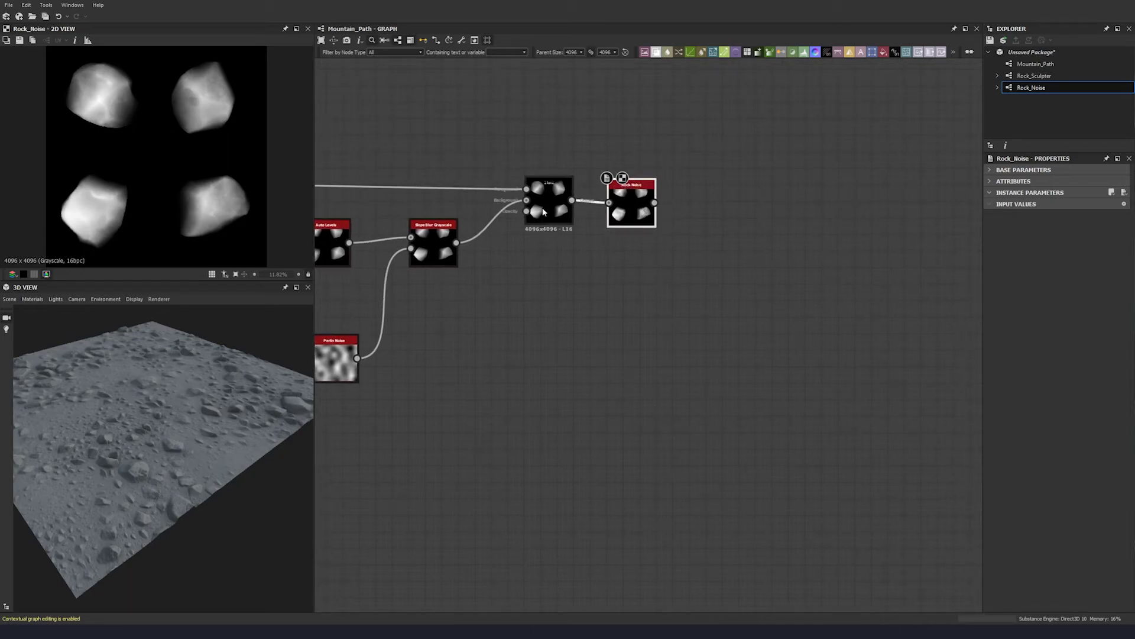
left_click_drag(551, 205, 551, 198)
left_click(603, 266)
left_click(736, 169)
- Add another Blend after Rock_Noise with the Rock_Noise output connected to its Background input
left_click_drag(637, 205, 708, 159)
key("space")
left_click(775, 188)
middle_click_drag(672, 203, 651, 267)
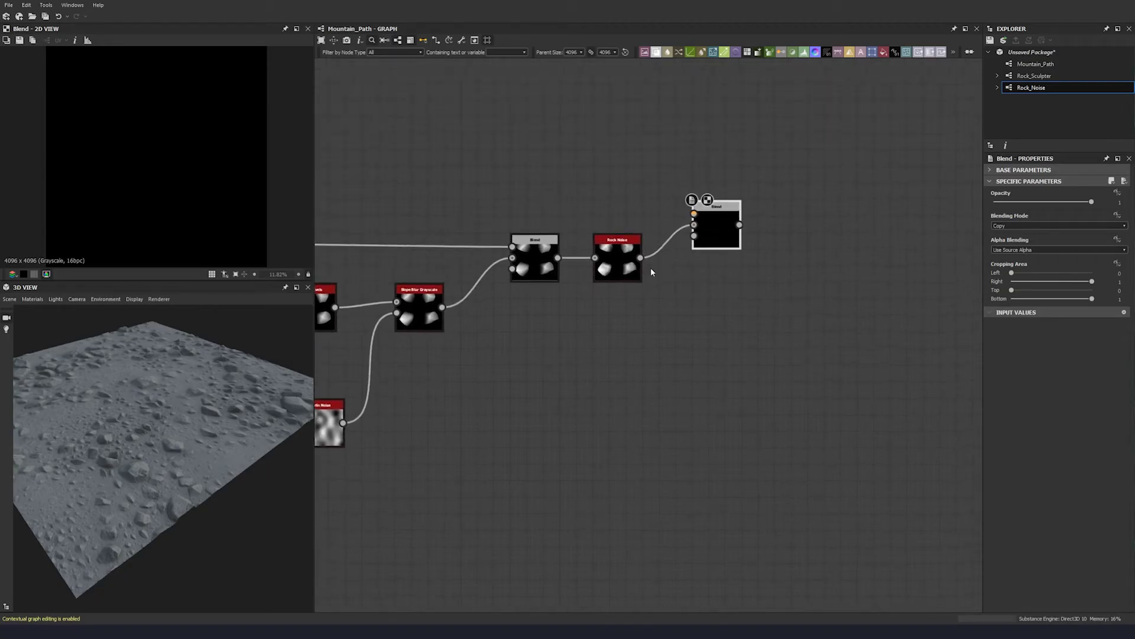
- Add a Moisture Noise node above Rock_Noise, connect it to the new Blend's Foreground input, and move that Blend slightly away
left_click(565, 159)
key("space")
type("moisture")
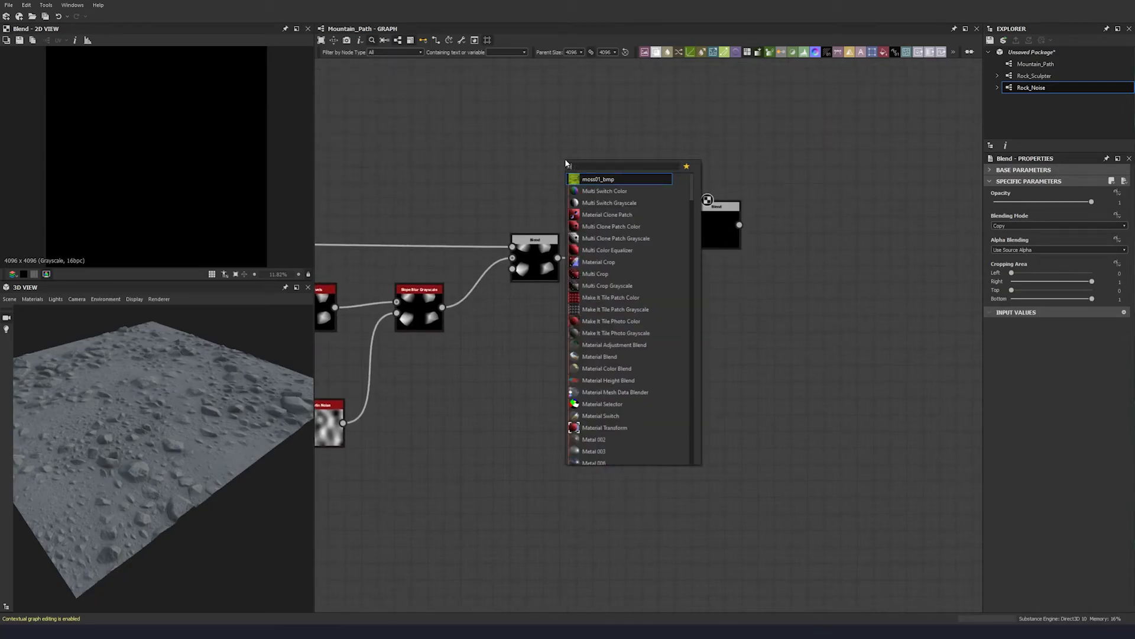
left_click(609, 179)
left_click_drag(570, 173, 694, 213)
left_click(729, 229)
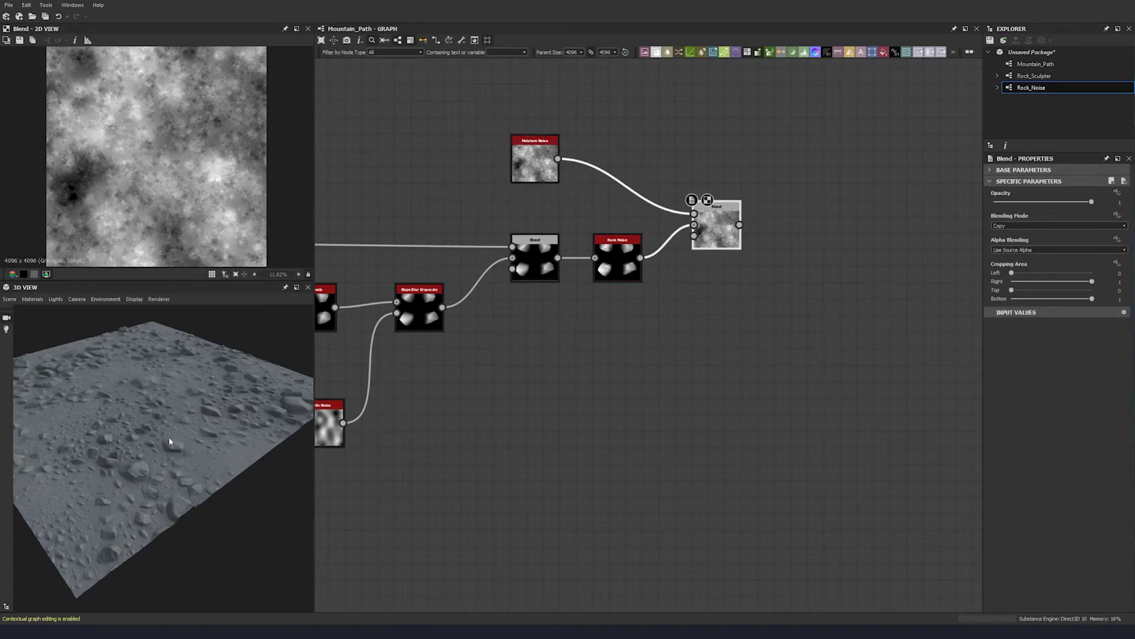
left_click_drag(714, 224, 731, 223)
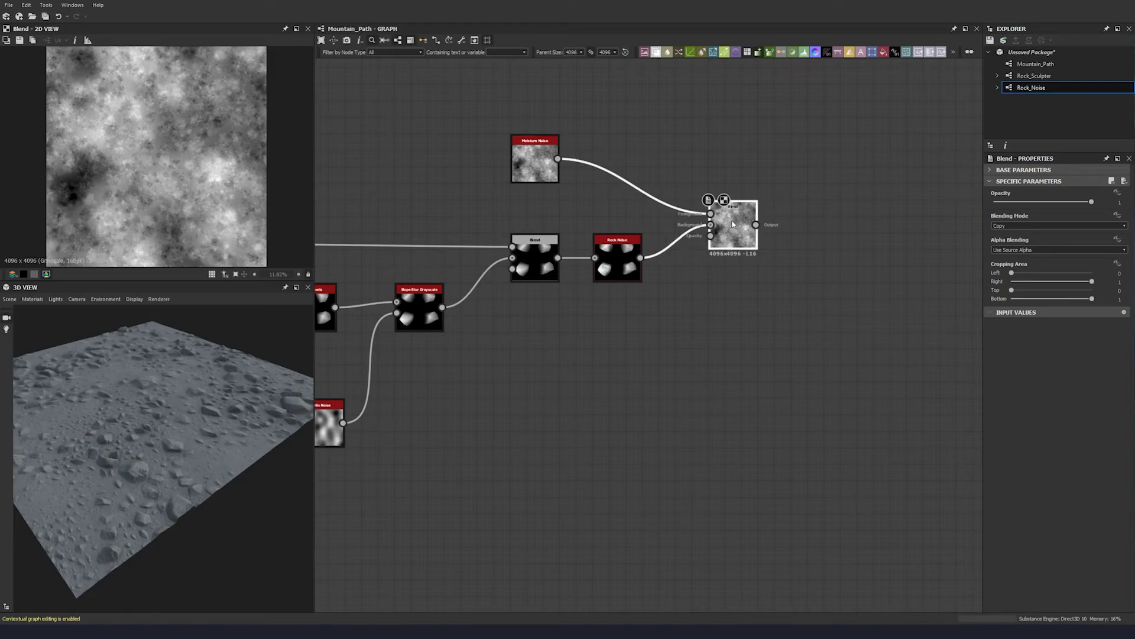
- Set the new Blend to Overlay mode with an opacity of 0.39
left_click(1020, 225)
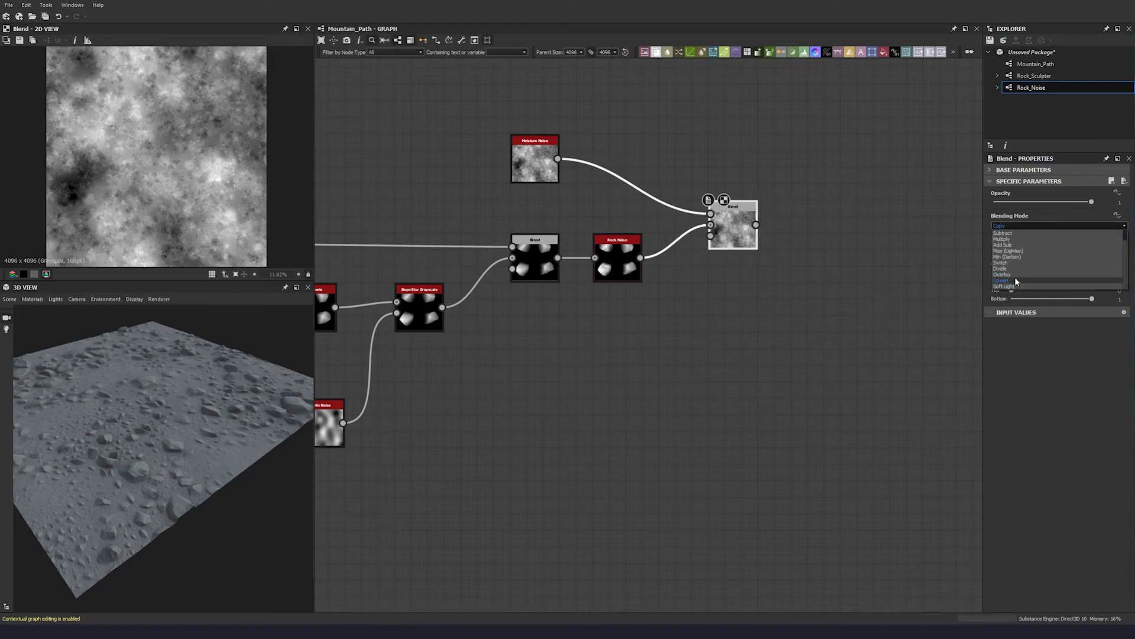
left_click(1014, 274)
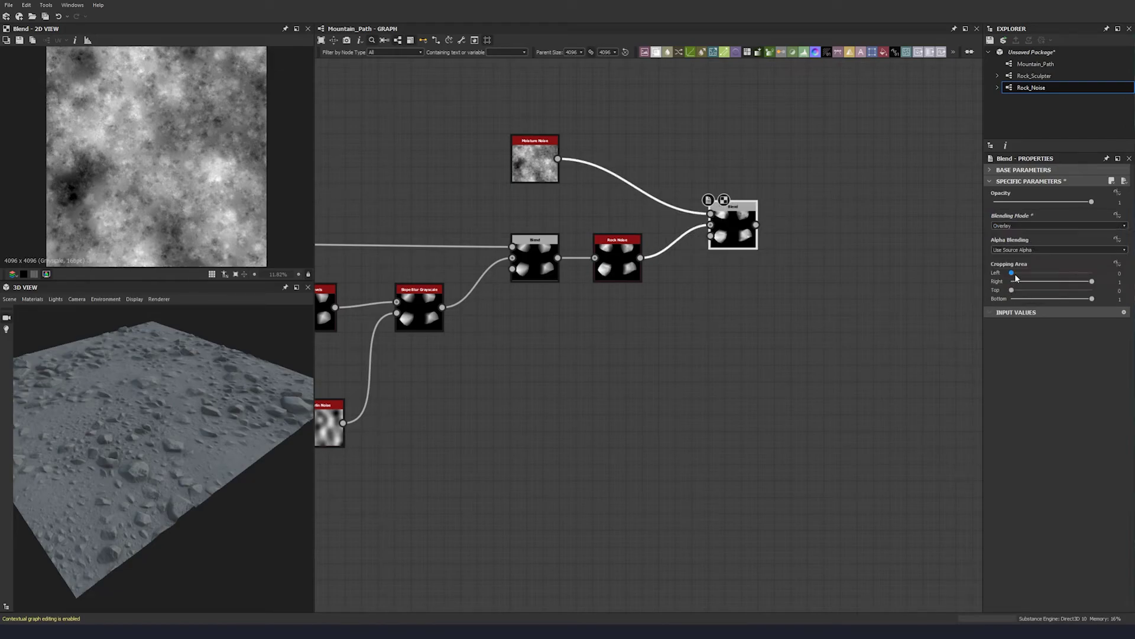
double_click(1120, 202)
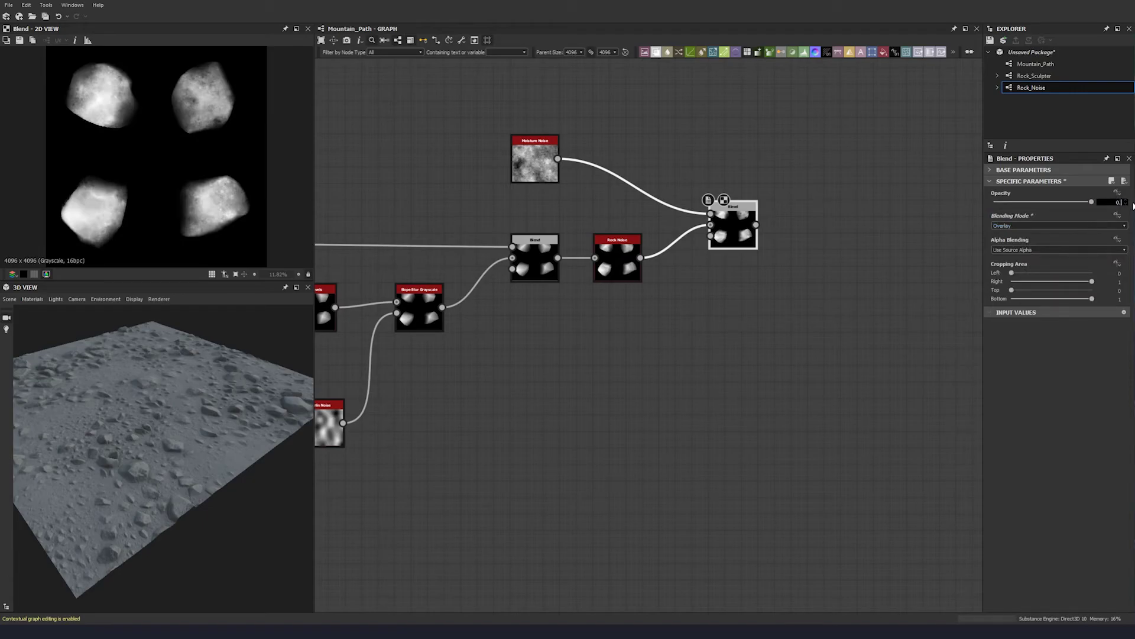
type("0.39")
key("Return")
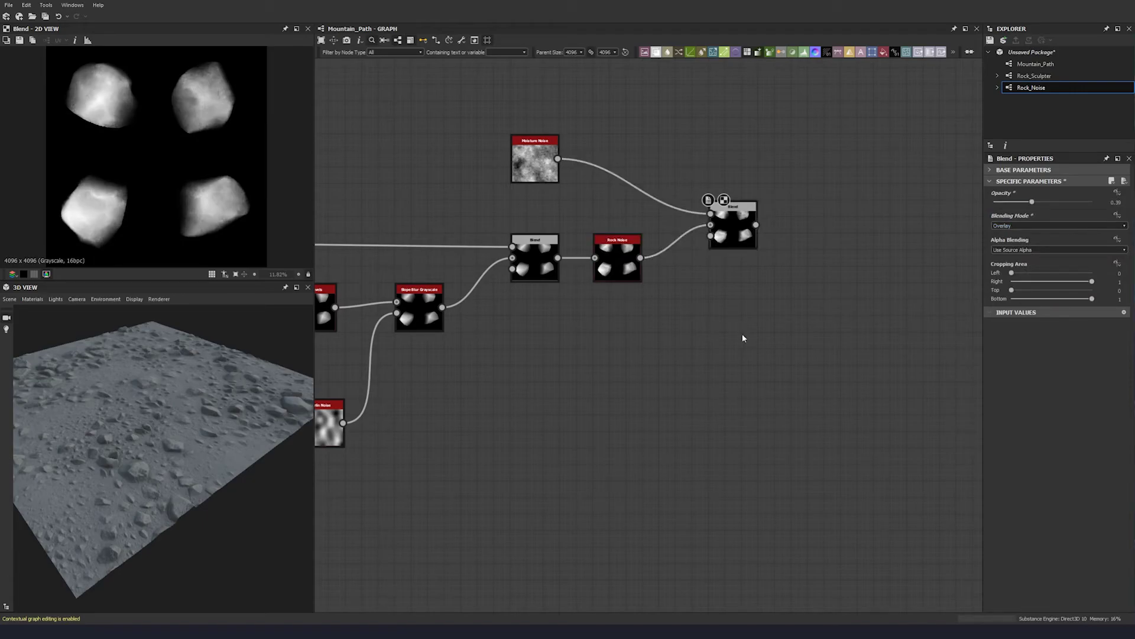
mouse_move(736, 214)
left_mouse_down()
mouse_move(736, 187)
mouse_move(736, 232)
left_mouse_up()
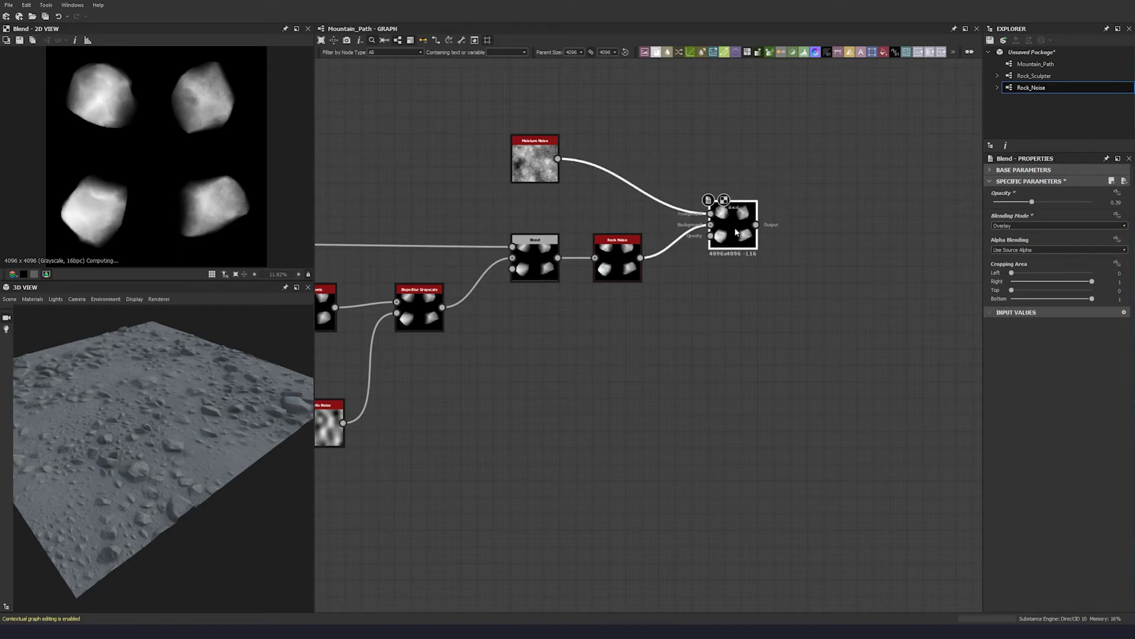
- Set the Moisture Noise scale to 3 and disorder to 0.76, and compare the Overlay Blend with Rock_Noise in the 2D view
left_click(539, 159)
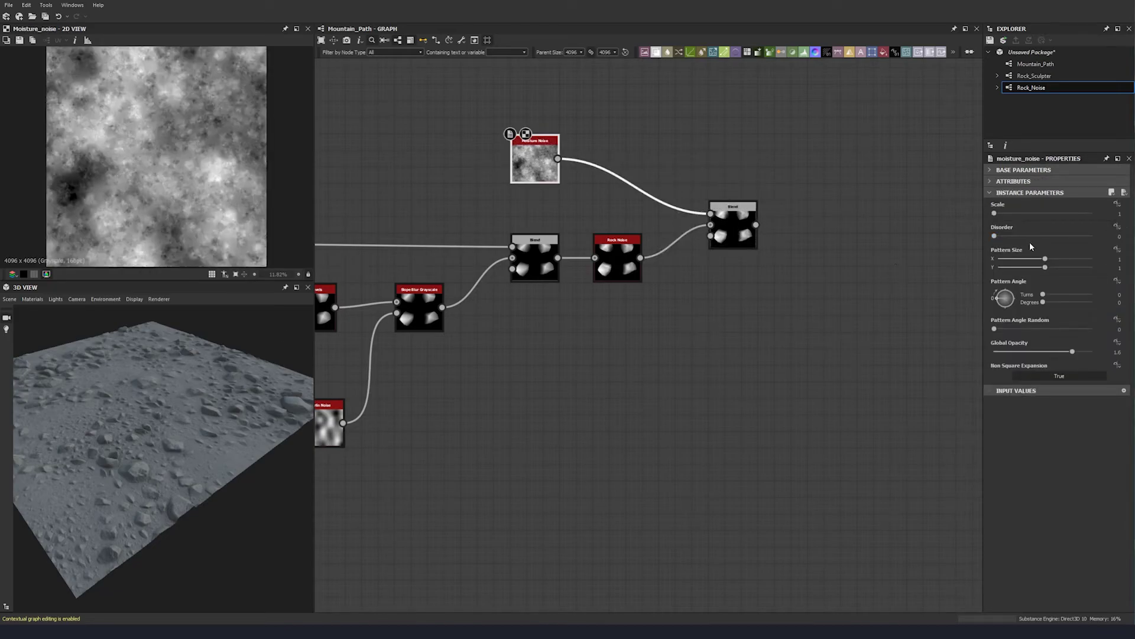
double_click(1120, 214)
type("3")
key("Return")
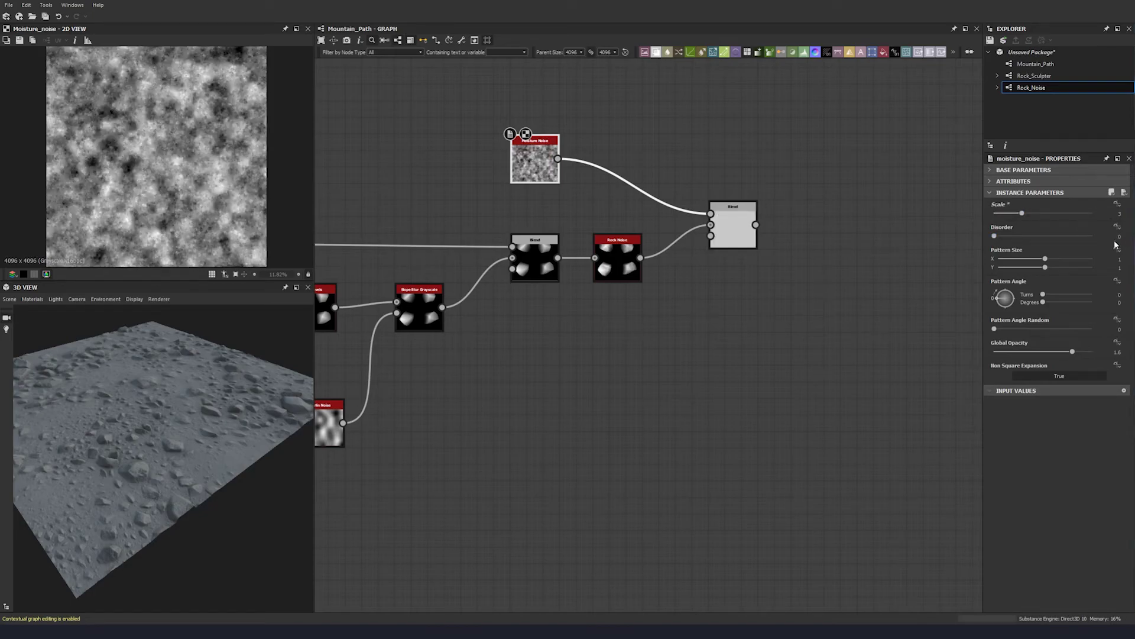
double_click(1121, 237)
key("Return")
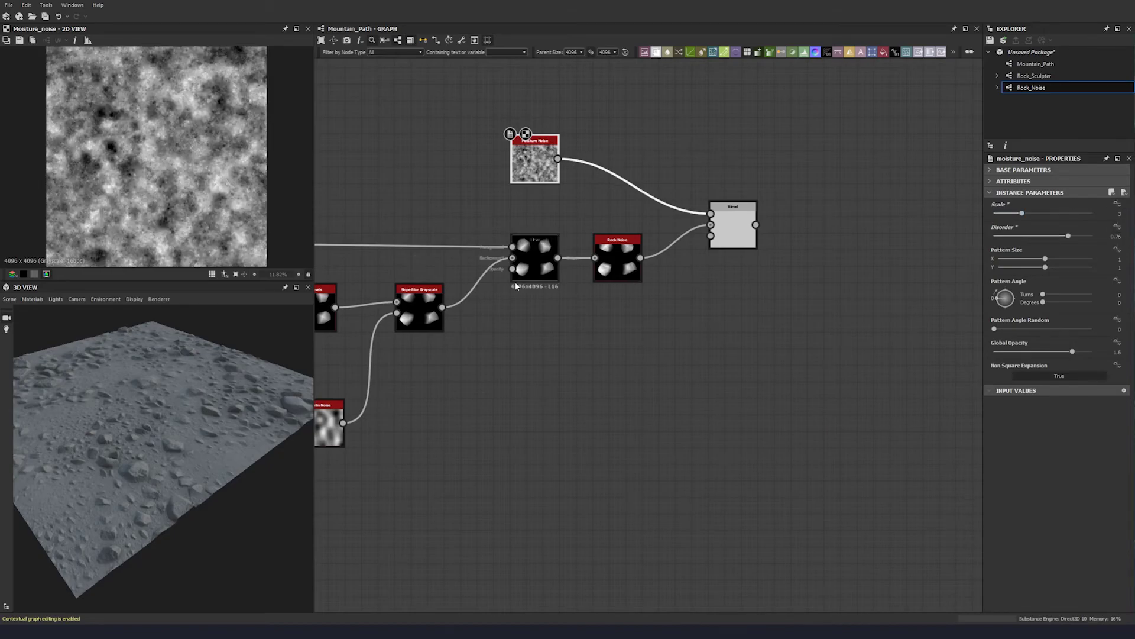
middle_click_drag(761, 308, 692, 307)
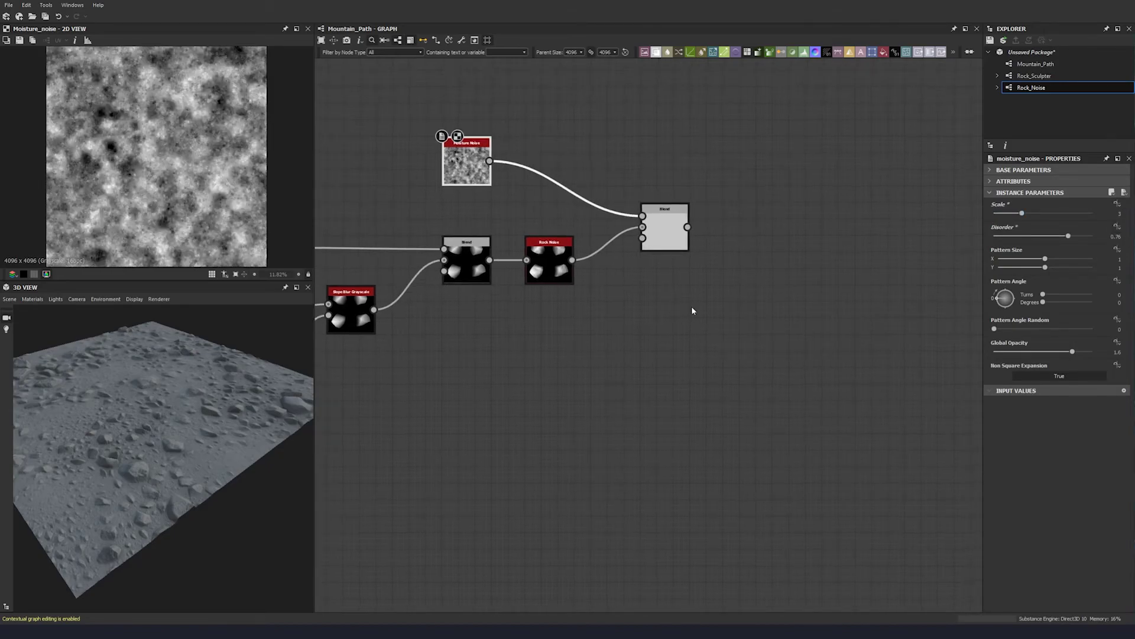
left_click(664, 234)
left_click(549, 260)
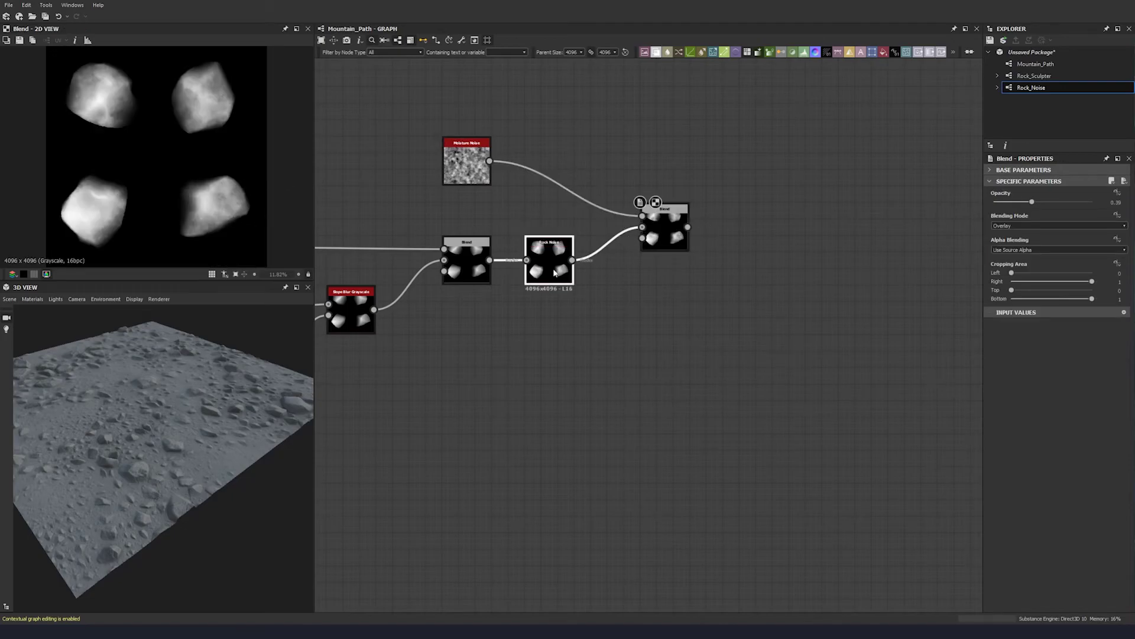
left_click(667, 241)
left_click(541, 249)
left_click(683, 243)
- Add an Auto Levels node after the Overlay Blend and show its result in the 2D view
middle_click_drag(683, 243, 512, 241)
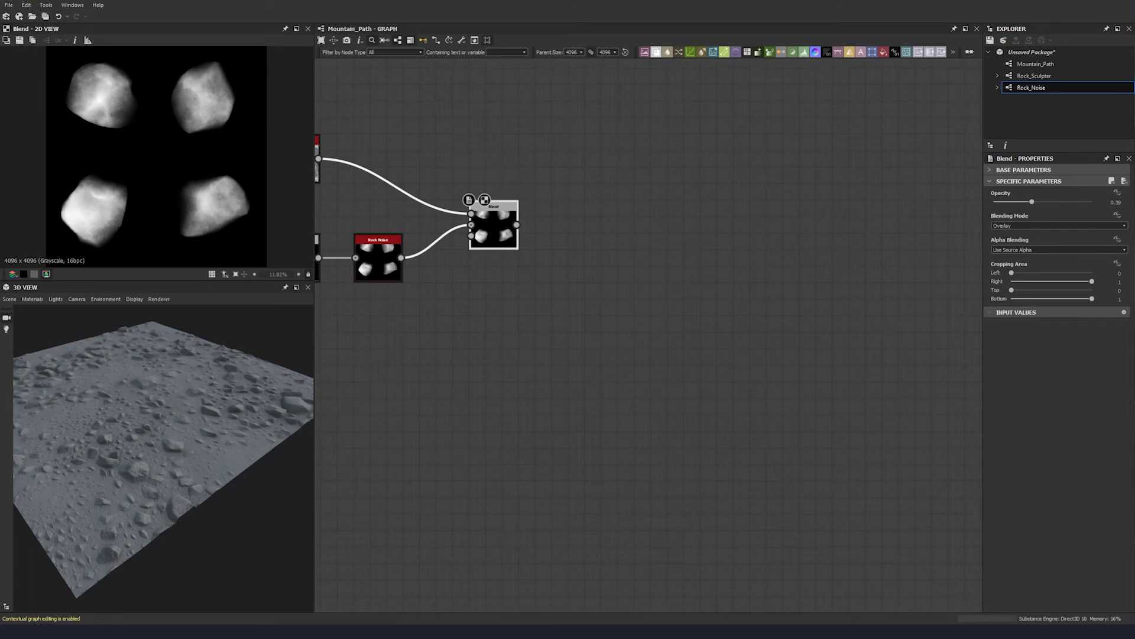
key("space")
type("auto")
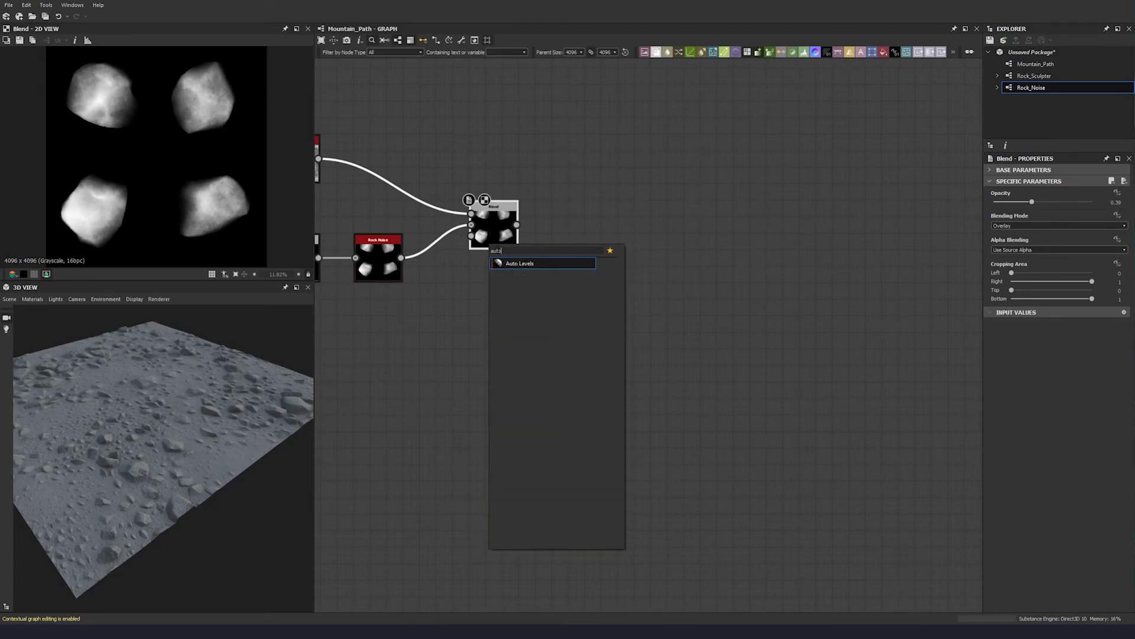
left_click(521, 264)
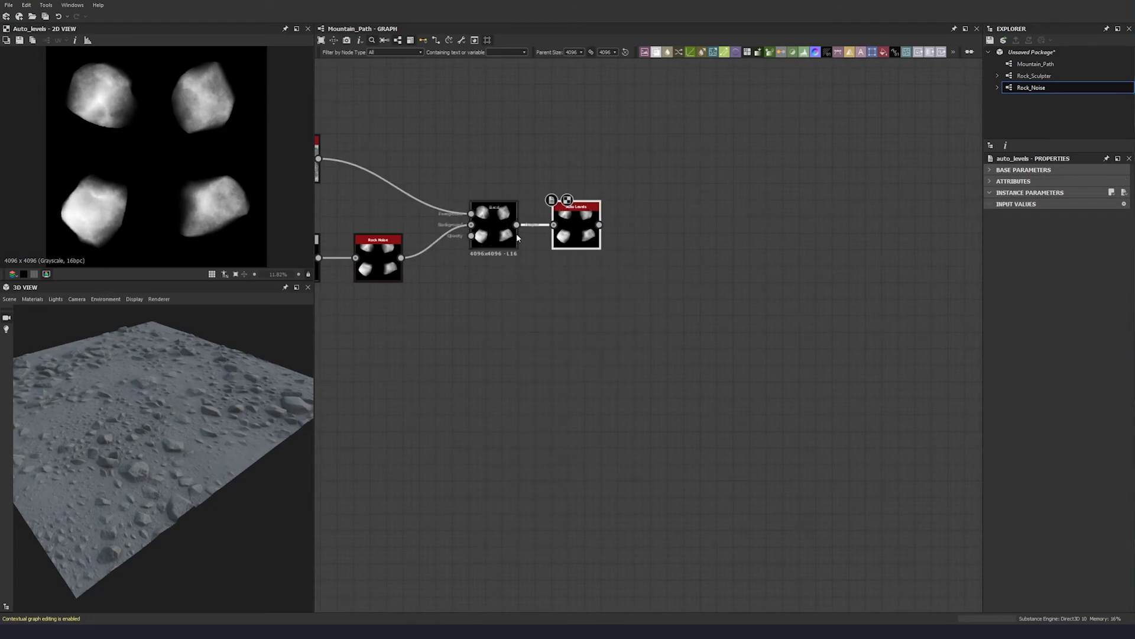
double_click(590, 243)
middle_click_drag(590, 243, 560, 254)
left_click_drag(594, 193, 531, 269)
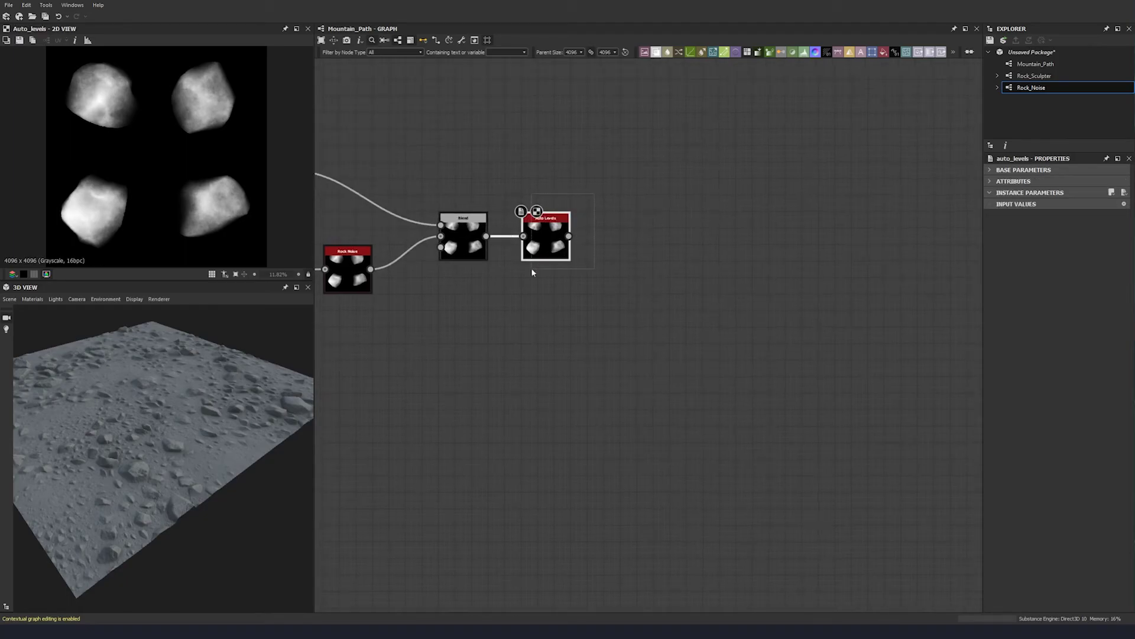
- Add an Output node after Auto Levels and set its identifier and label to Rocks
scroll(510, 278, "down", 3)
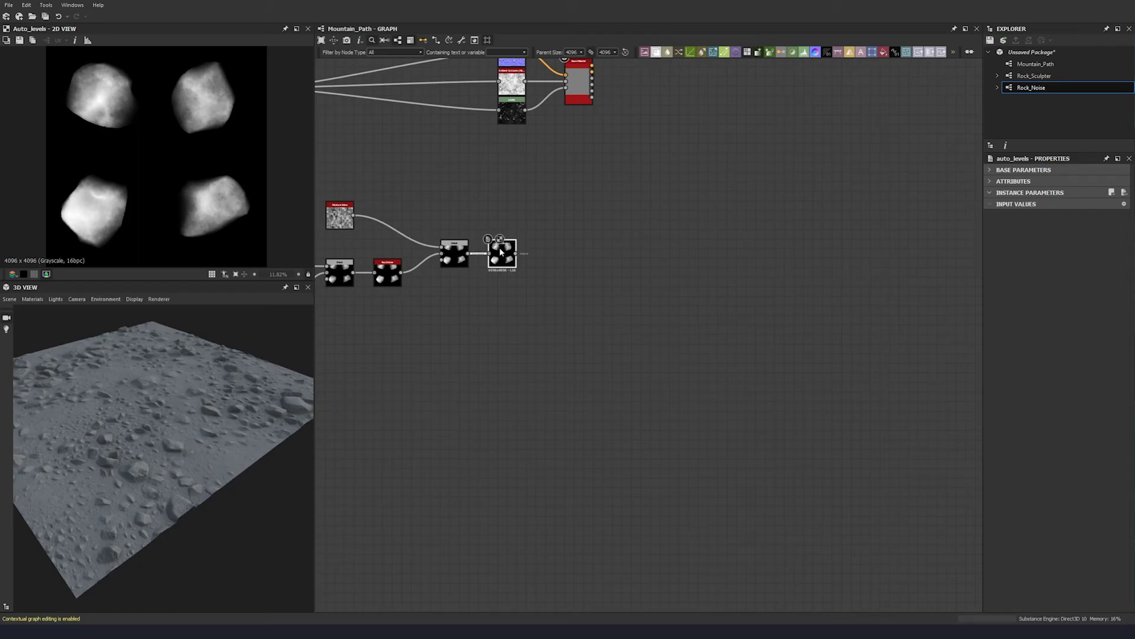
scroll(499, 248, "up", 3)
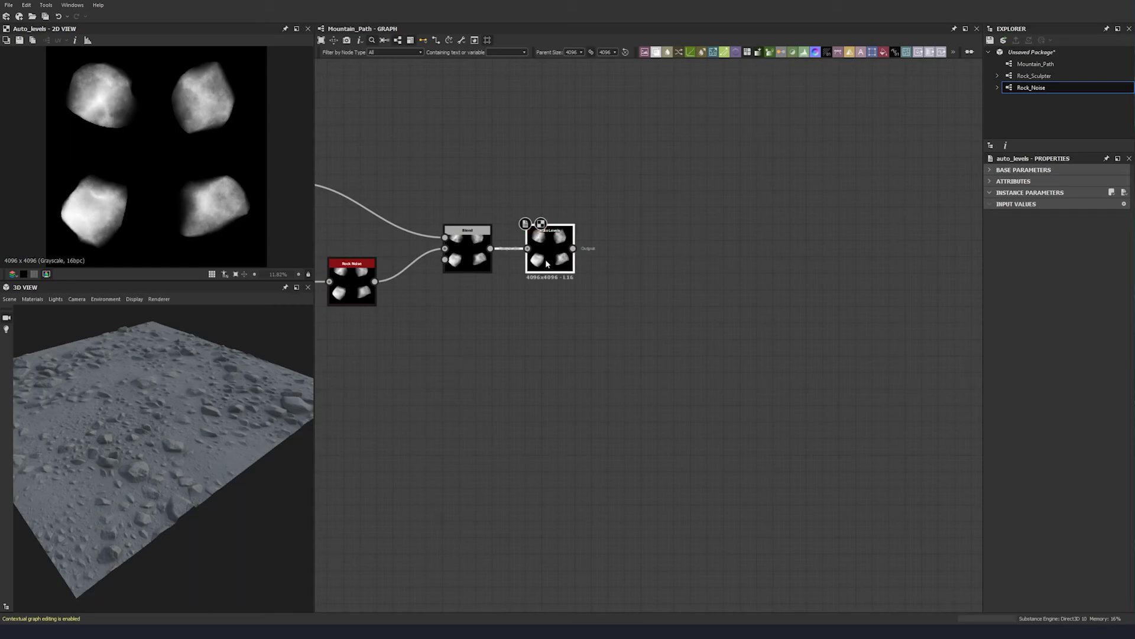
key("space")
type("out")
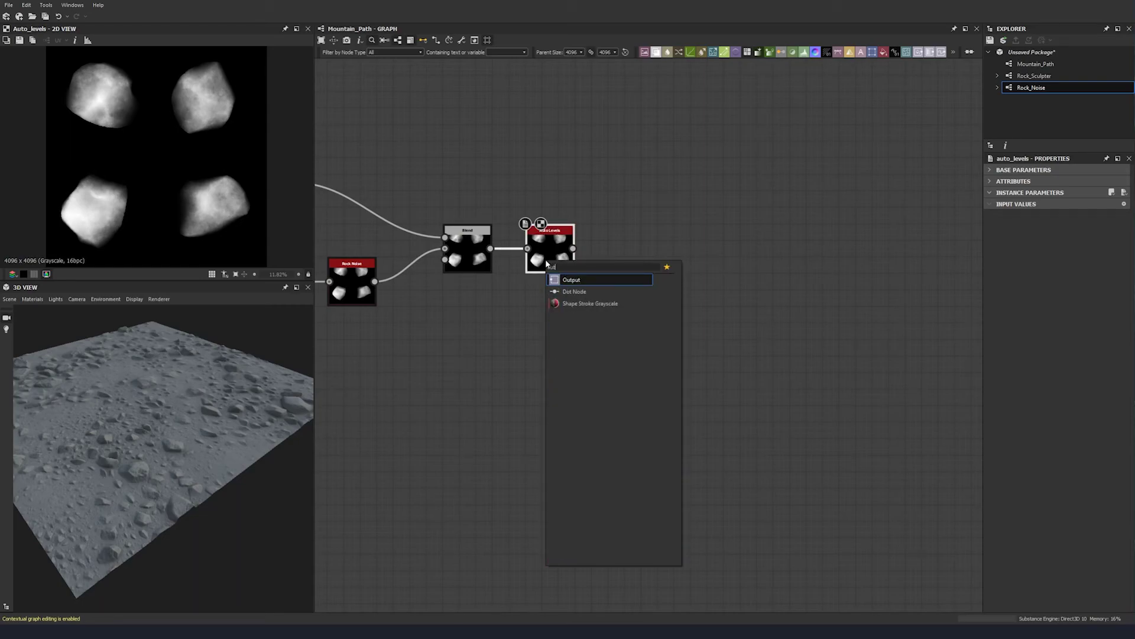
left_click(563, 279)
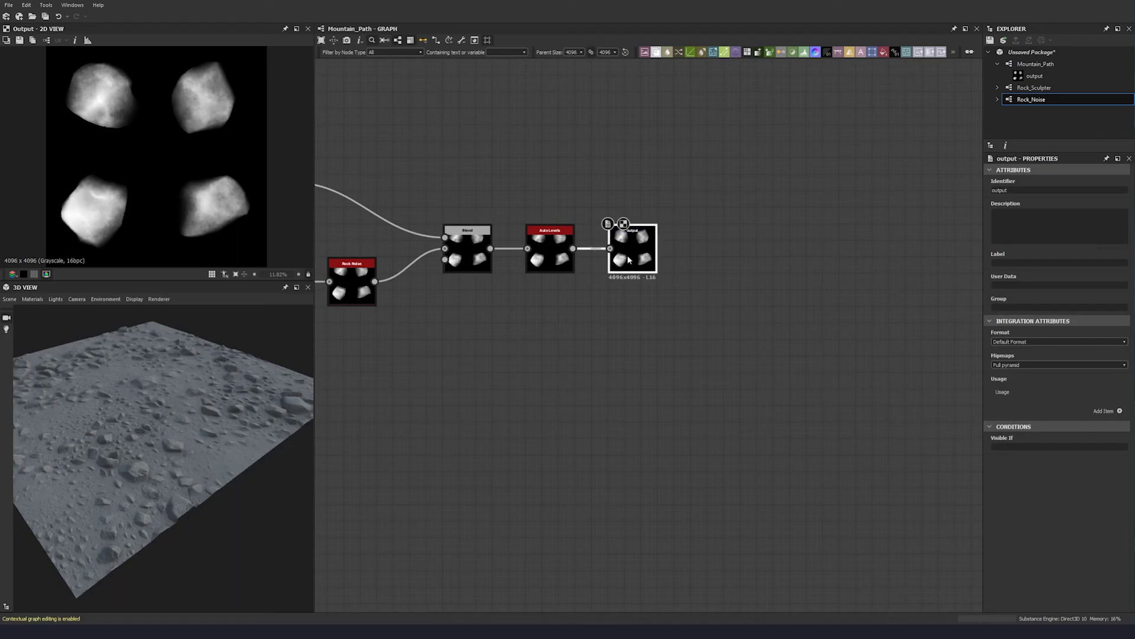
double_click(1015, 191)
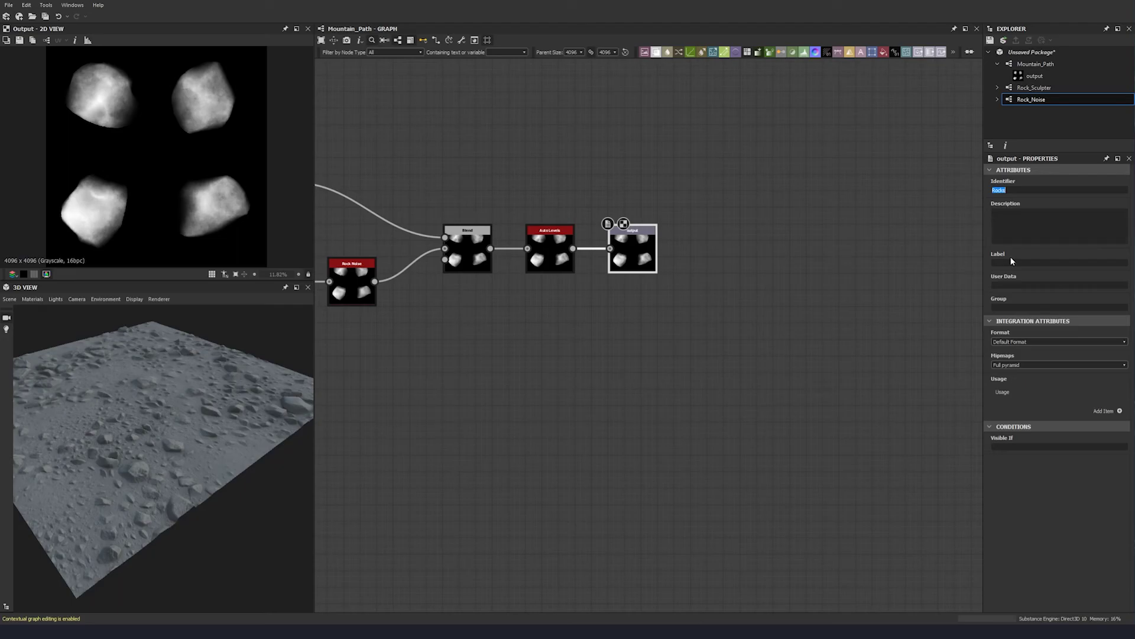
- Create a new graph named Rocks from all nodes of the rock-shape branch, including its Output node
scroll(736, 337, "down", 10)
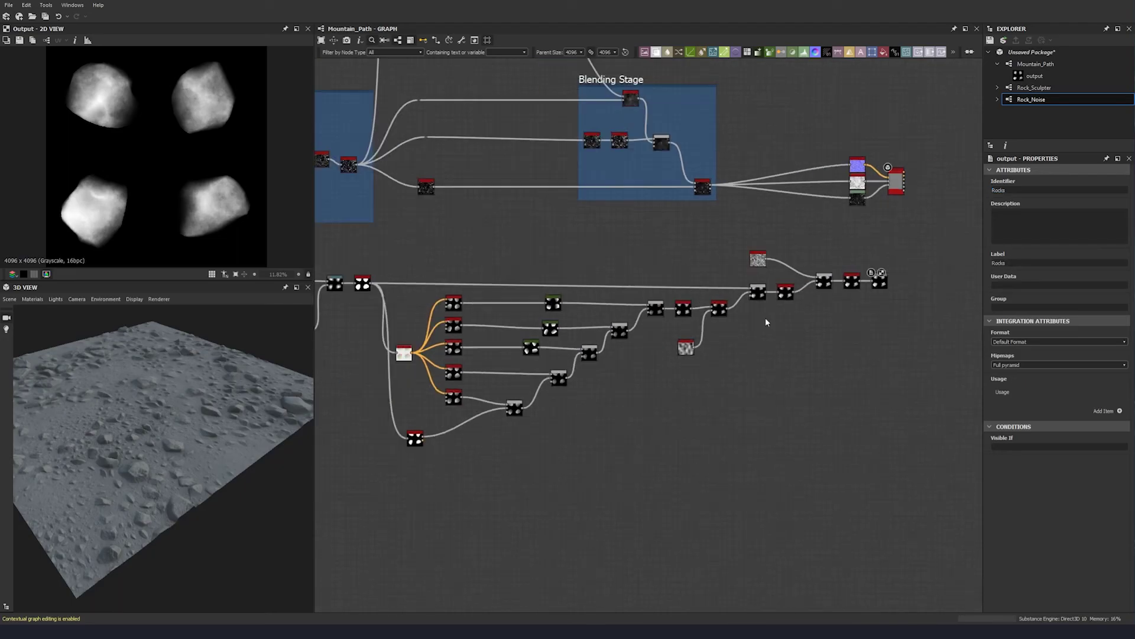
middle_click_drag(642, 335, 524, 334)
left_click_drag(830, 434, 376, 309)
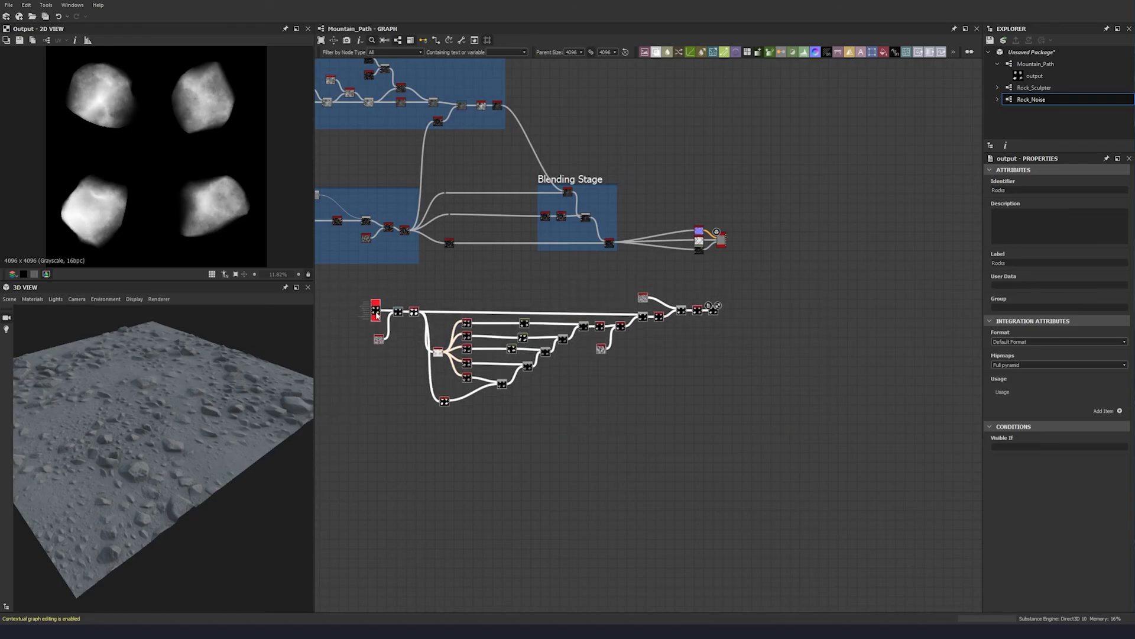
right_click(402, 319)
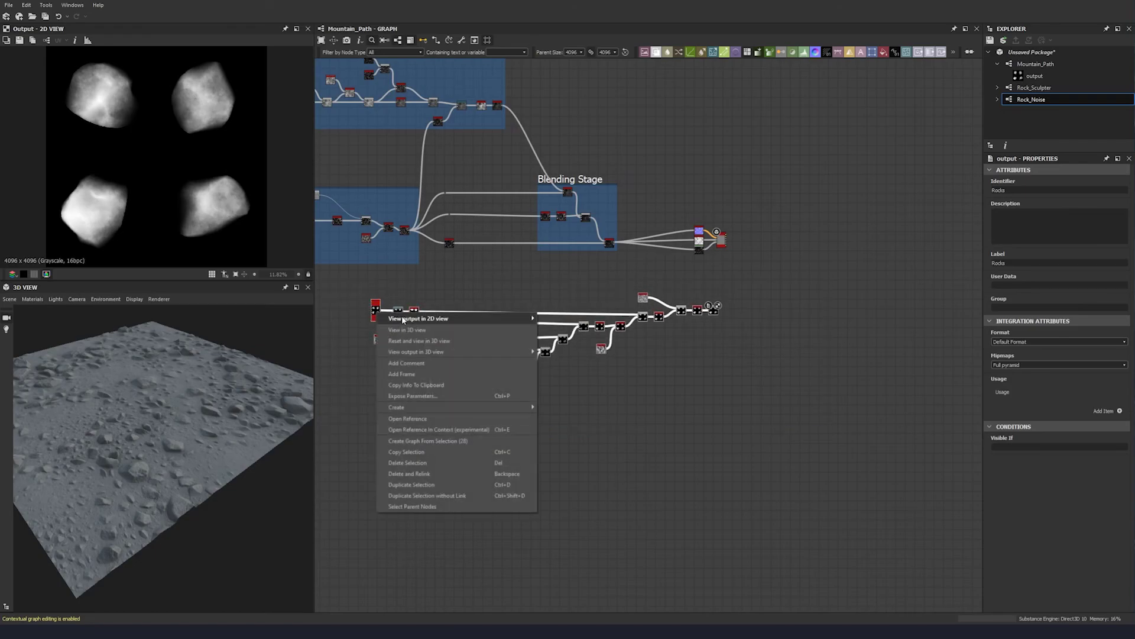
left_click(431, 442)
type("Rocks")
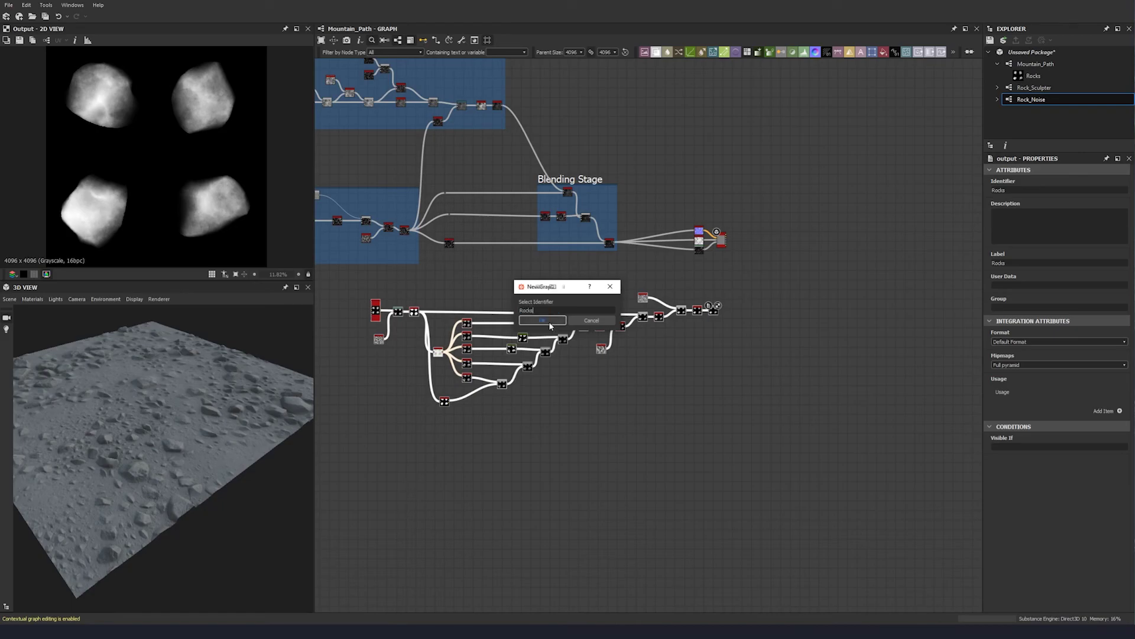
key("Return")
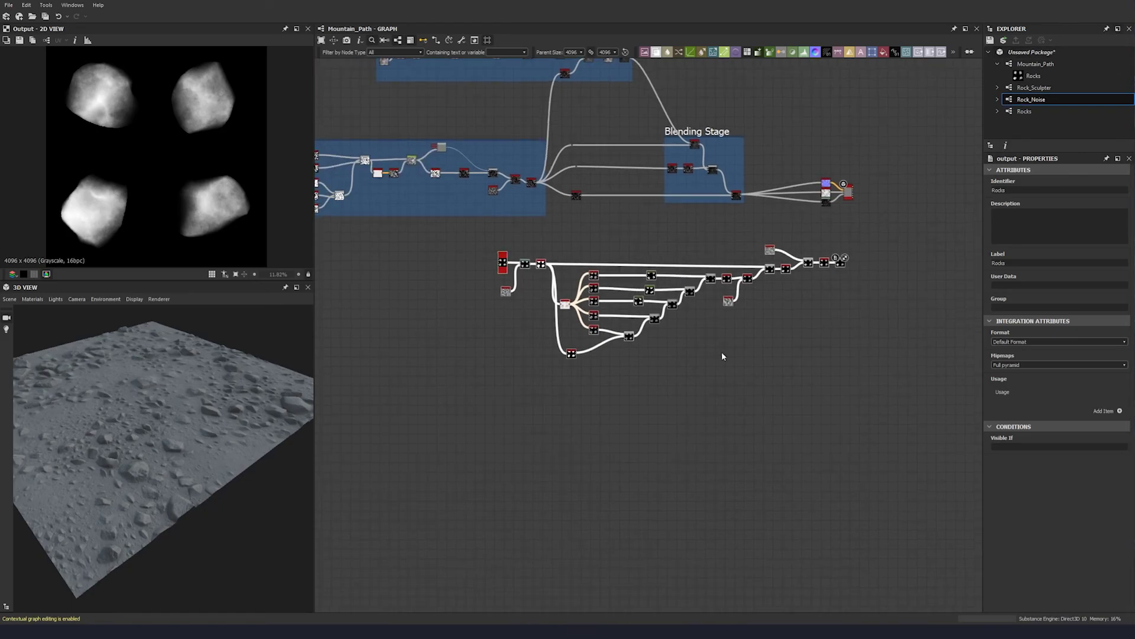
- Insert the Rocks graph as an instance in the empty area above the original rock-shape branch of Mountain_Path
scroll(689, 335, "up", 2)
left_click_drag(1024, 111, 618, 203)
scroll(618, 202, "up", 3)
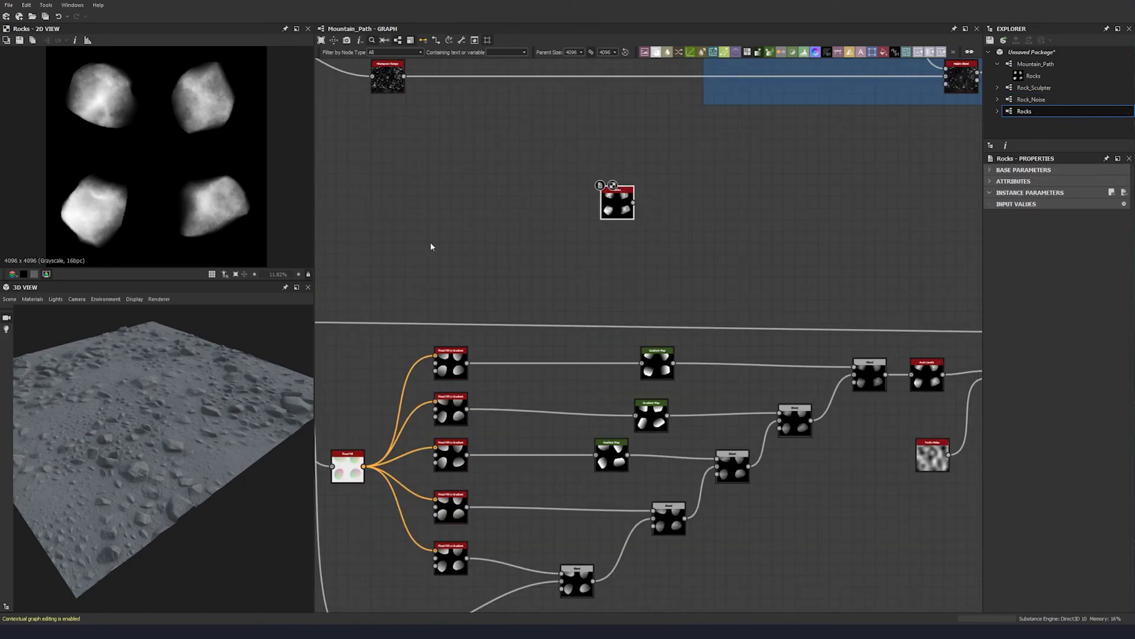
scroll(568, 218, "down", 6)
left_click_drag(938, 247, 383, 439)
scroll(623, 240, "up", 4)
left_click_drag(602, 206, 547, 230)
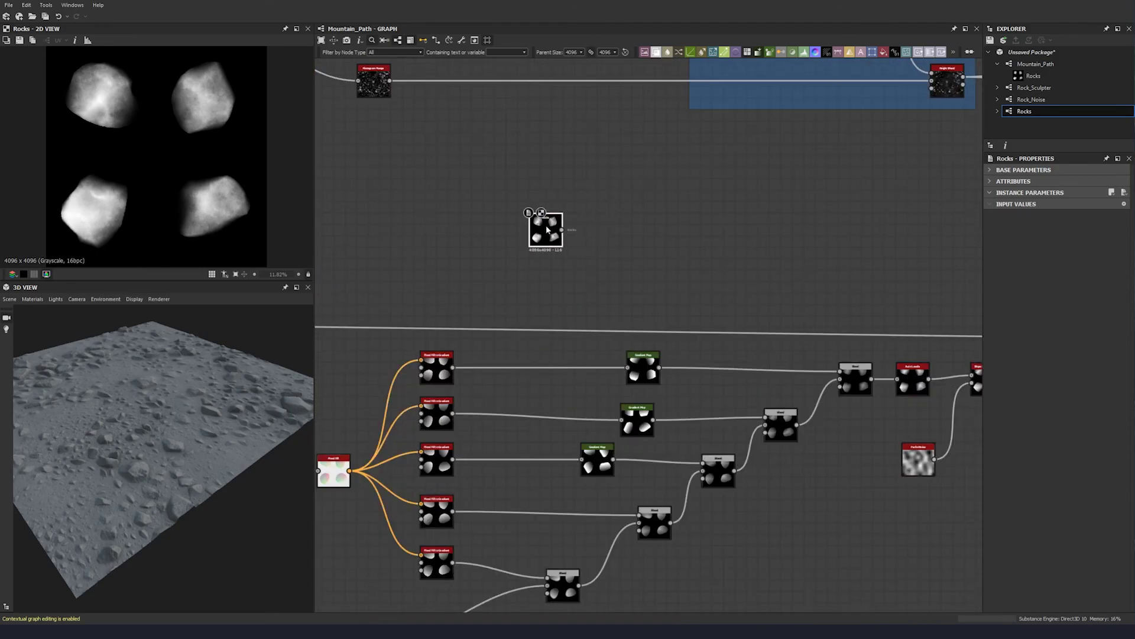
- Delete the original rock-shape branch and reposition the remaining Rocks instance below the existing frames
scroll(593, 314, "down", 3)
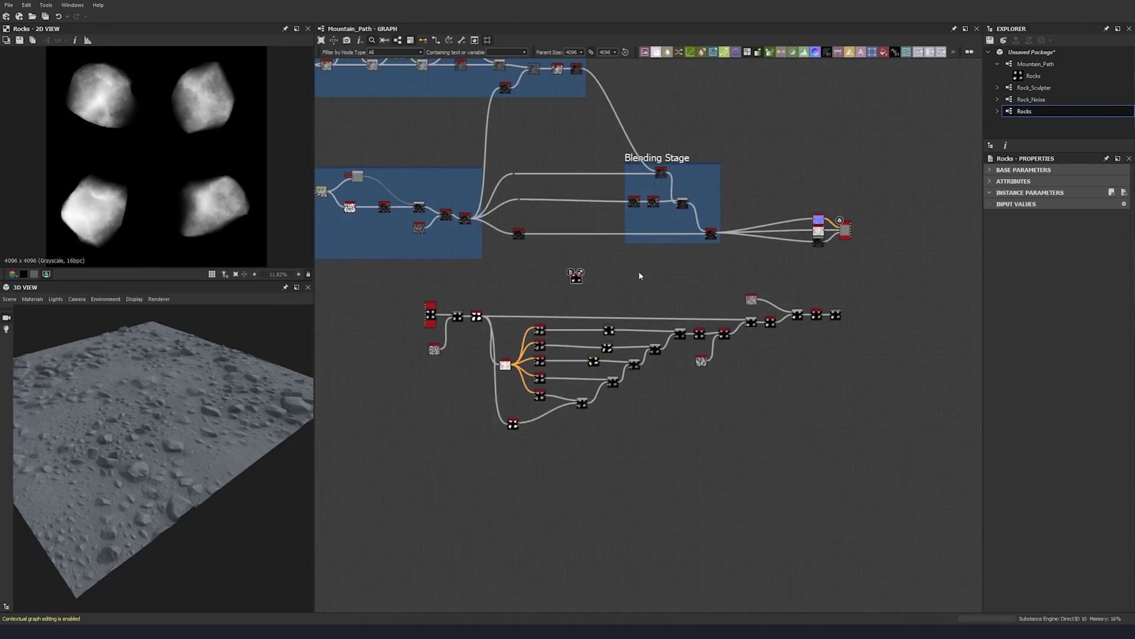
left_click_drag(886, 286, 371, 481)
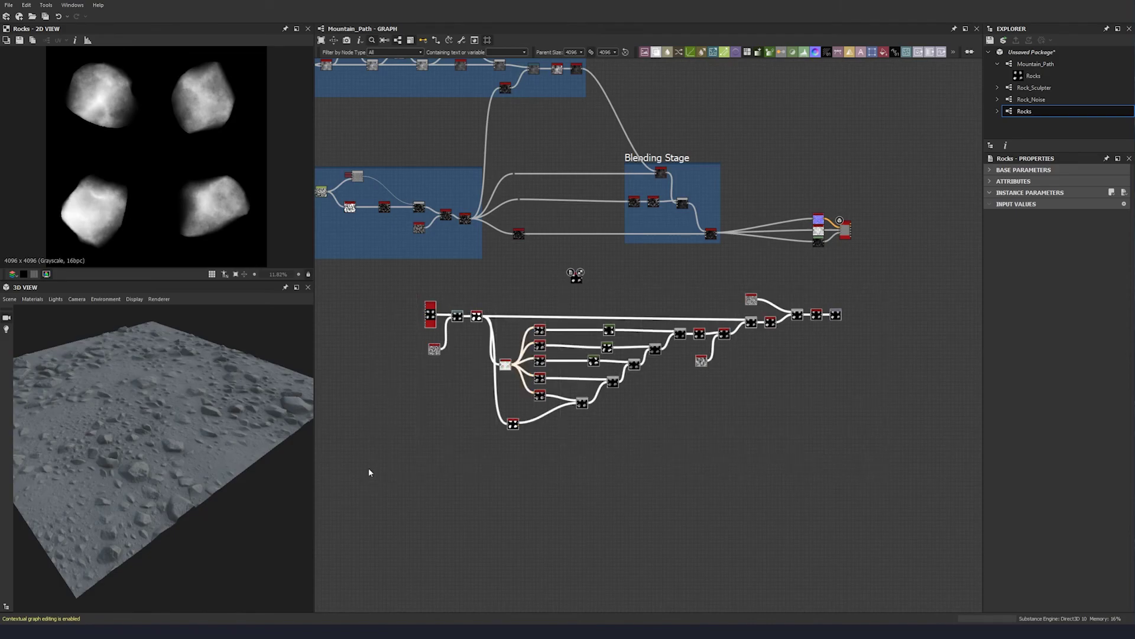
key("Delete")
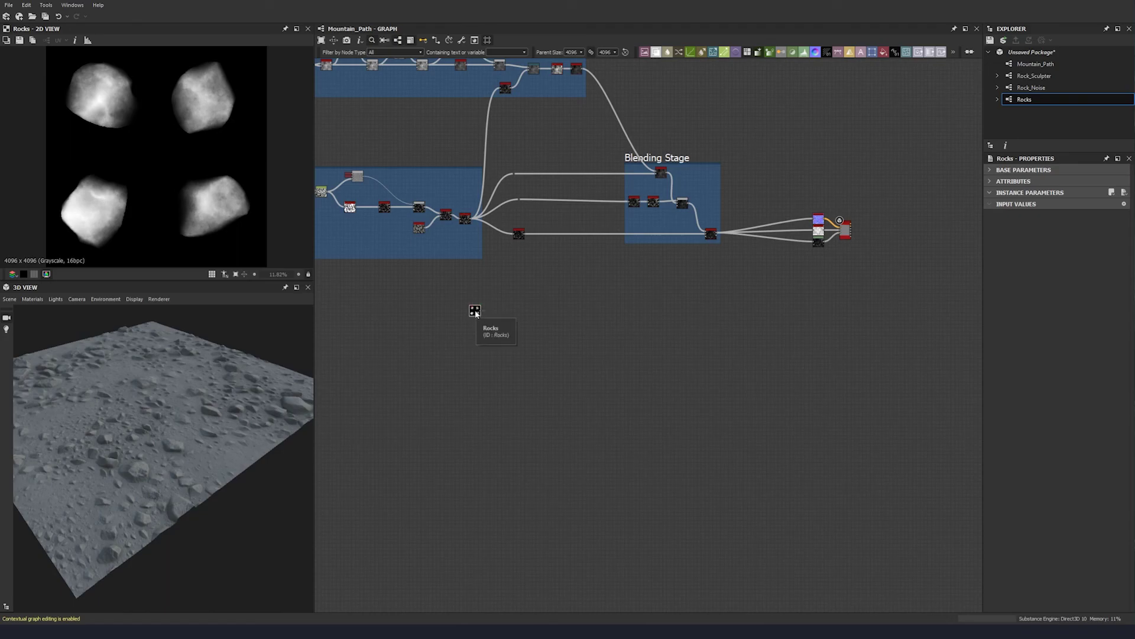
left_click_drag(476, 314, 529, 297)
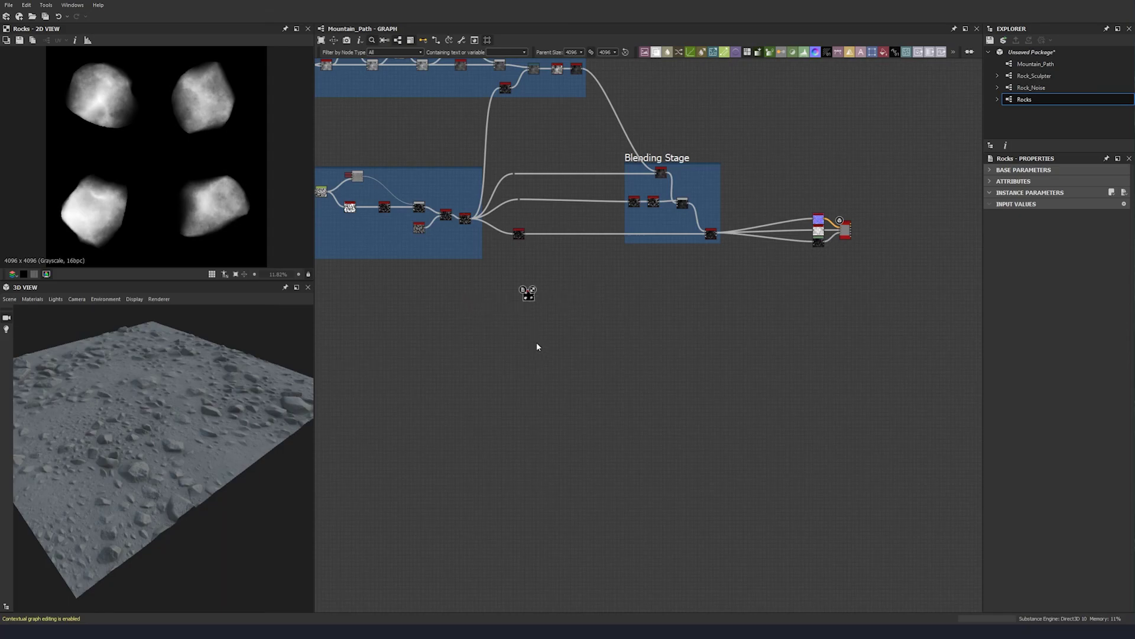